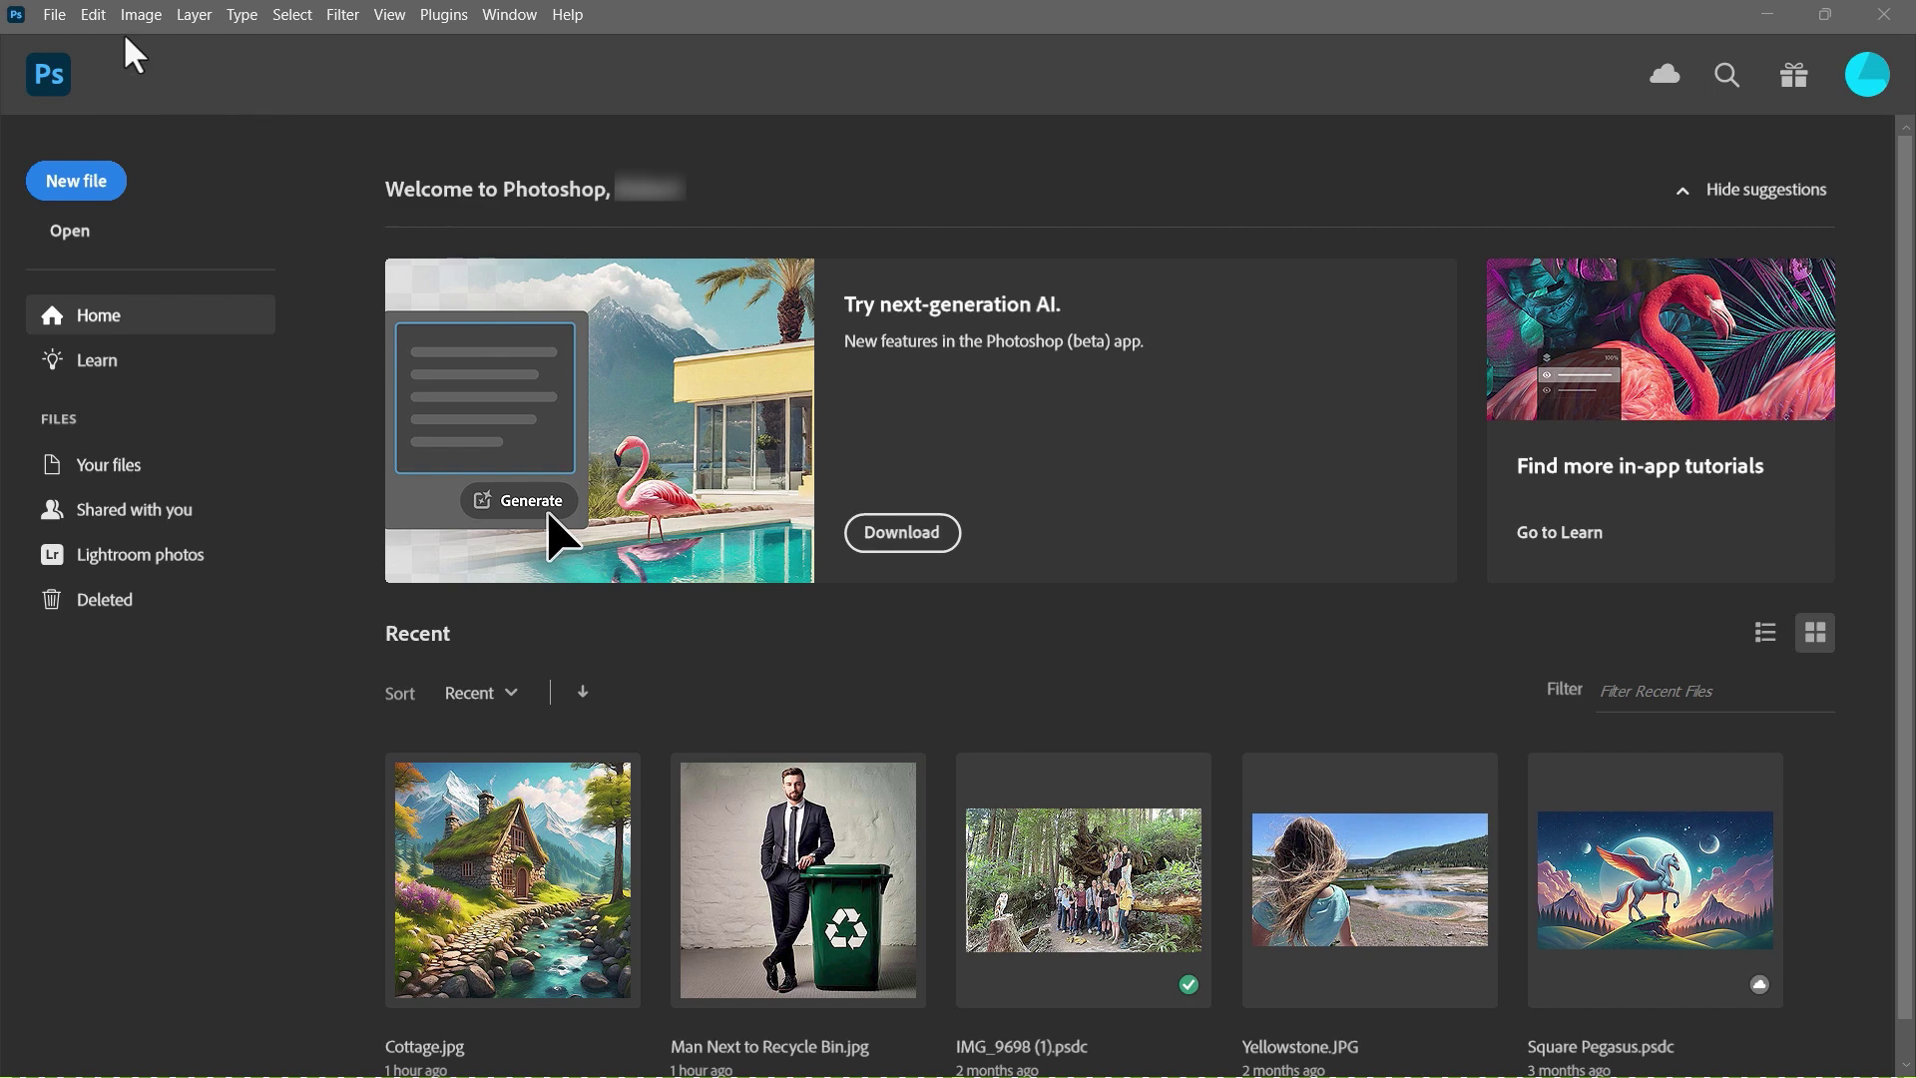
Step: Open Grand Canyon Lecture.jpg from Downloads > Photoshop Example Images
{"action": "left_click", "coordinate": [56, 17]}
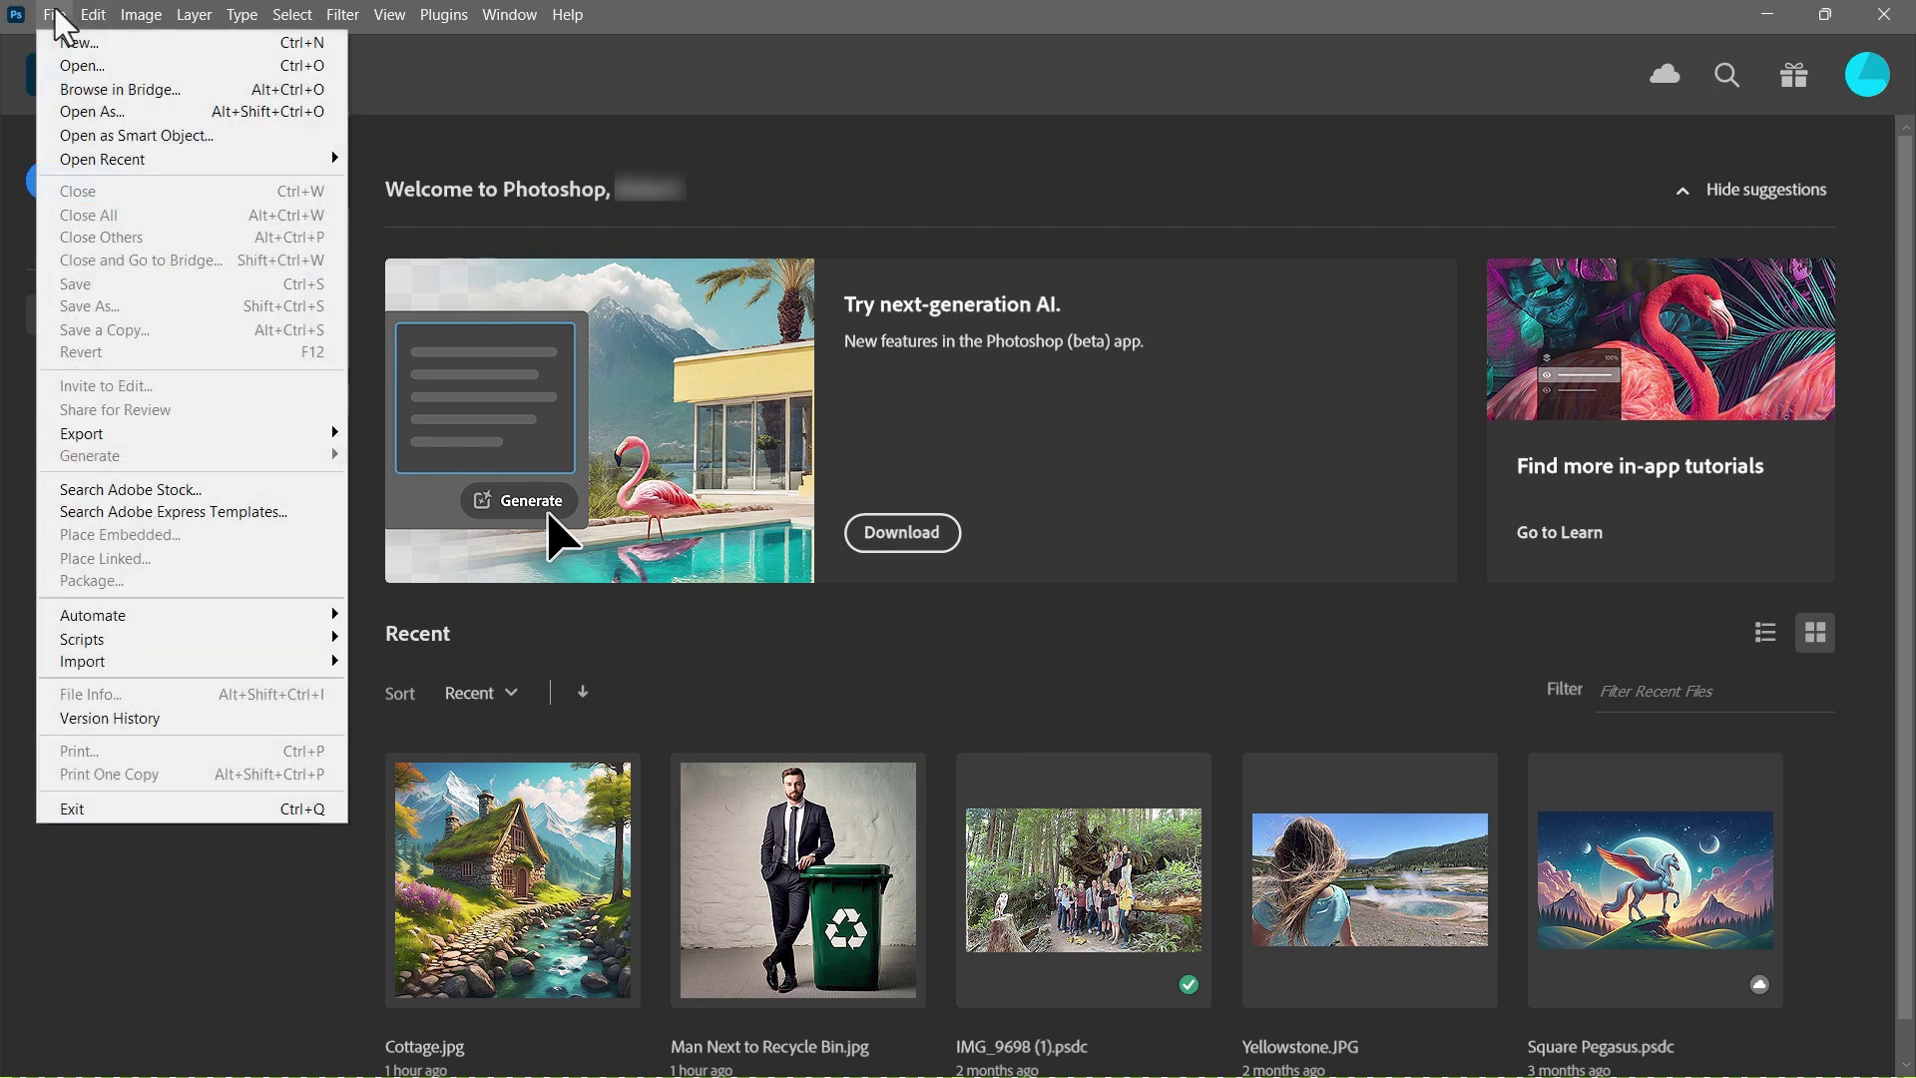
{"action": "left_click", "coordinate": [85, 72]}
{"action": "left_click", "coordinate": [137, 174]}
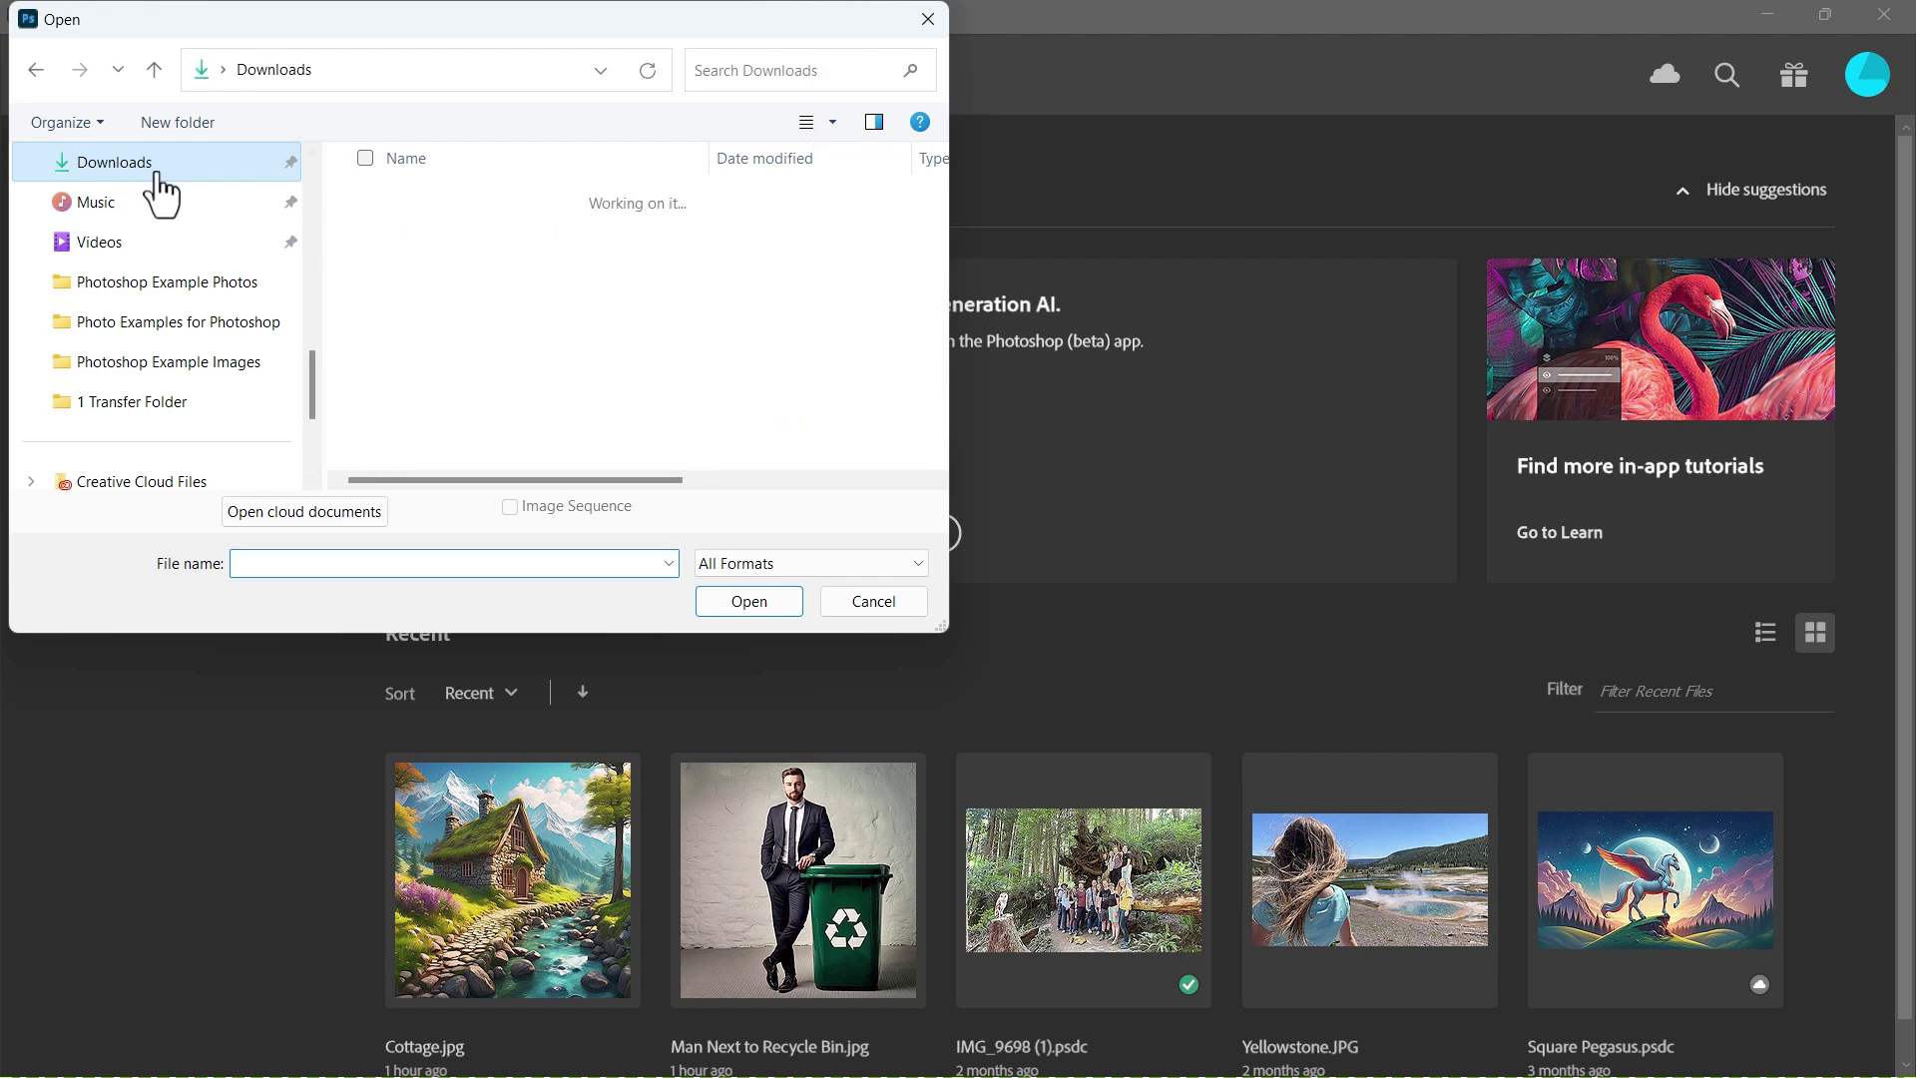
{"action": "double_click", "coordinate": [459, 234]}
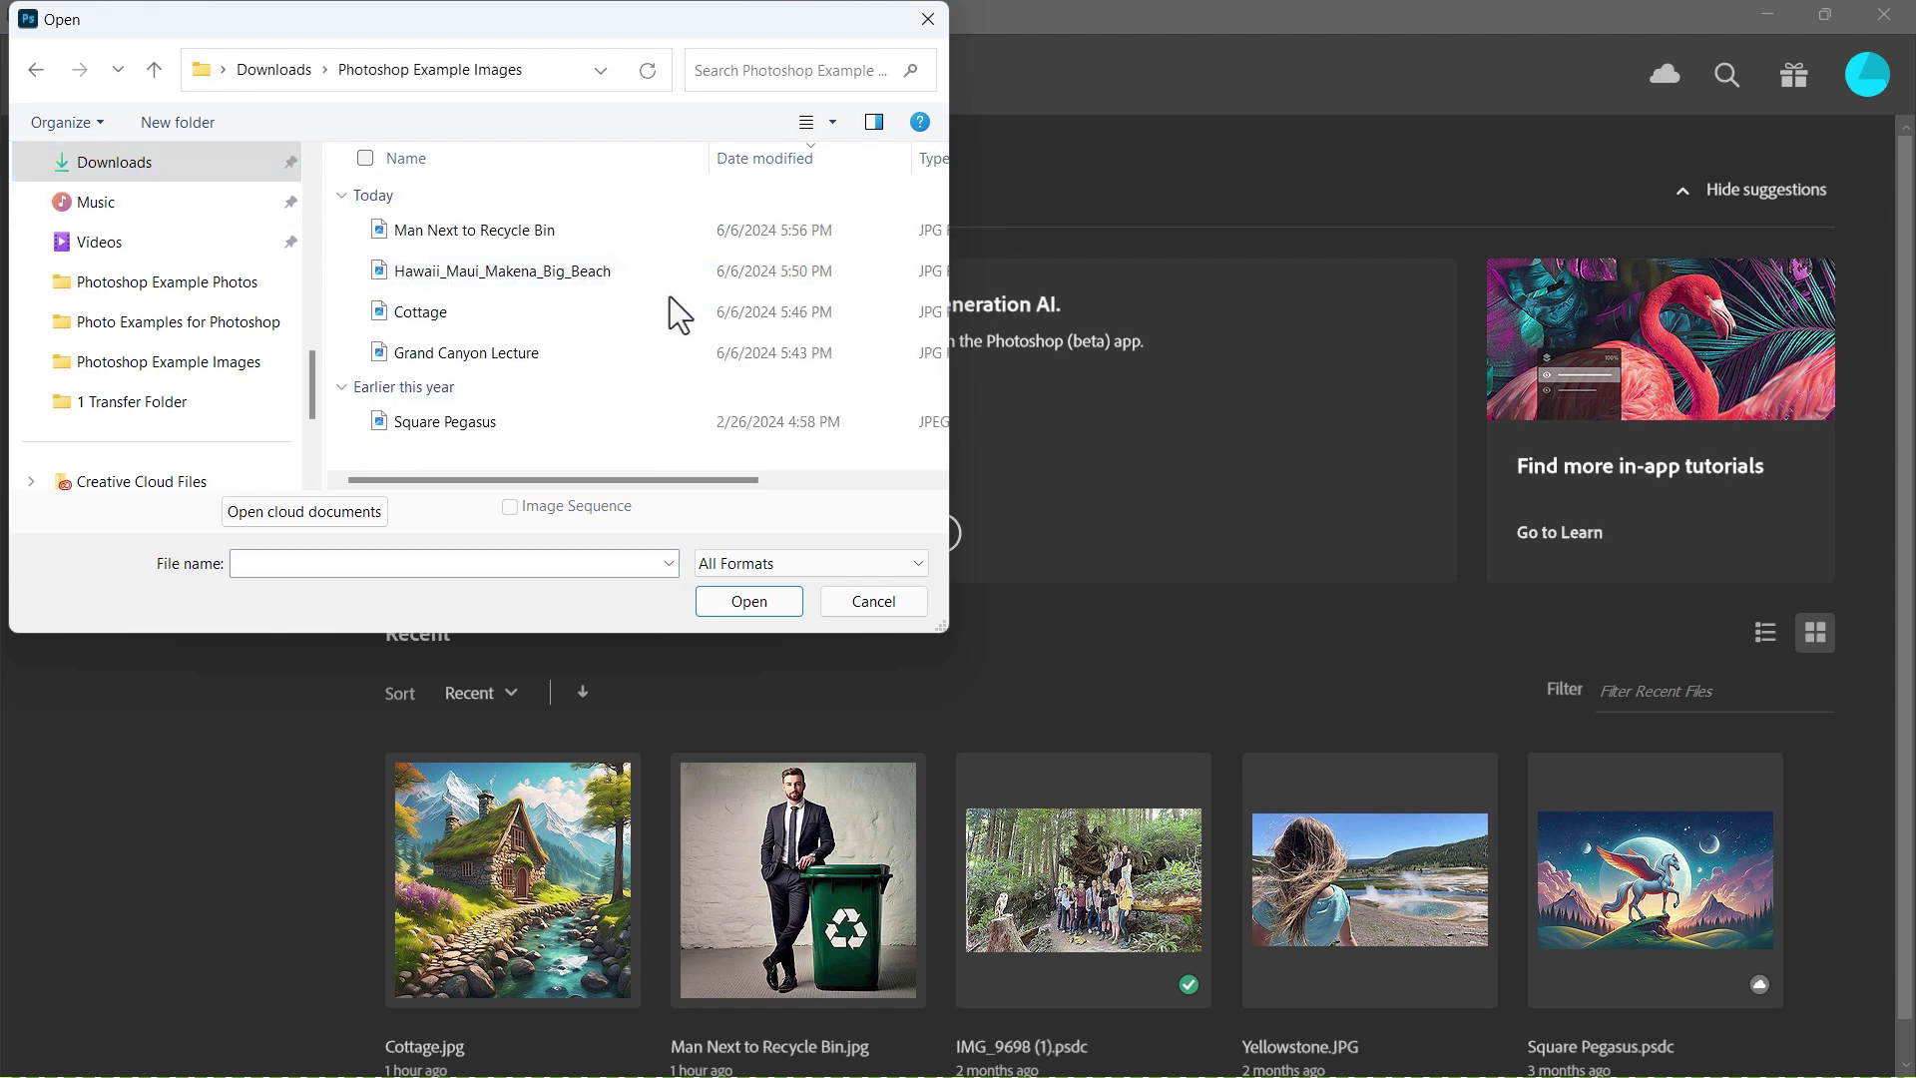
{"action": "double_click", "coordinate": [515, 356]}
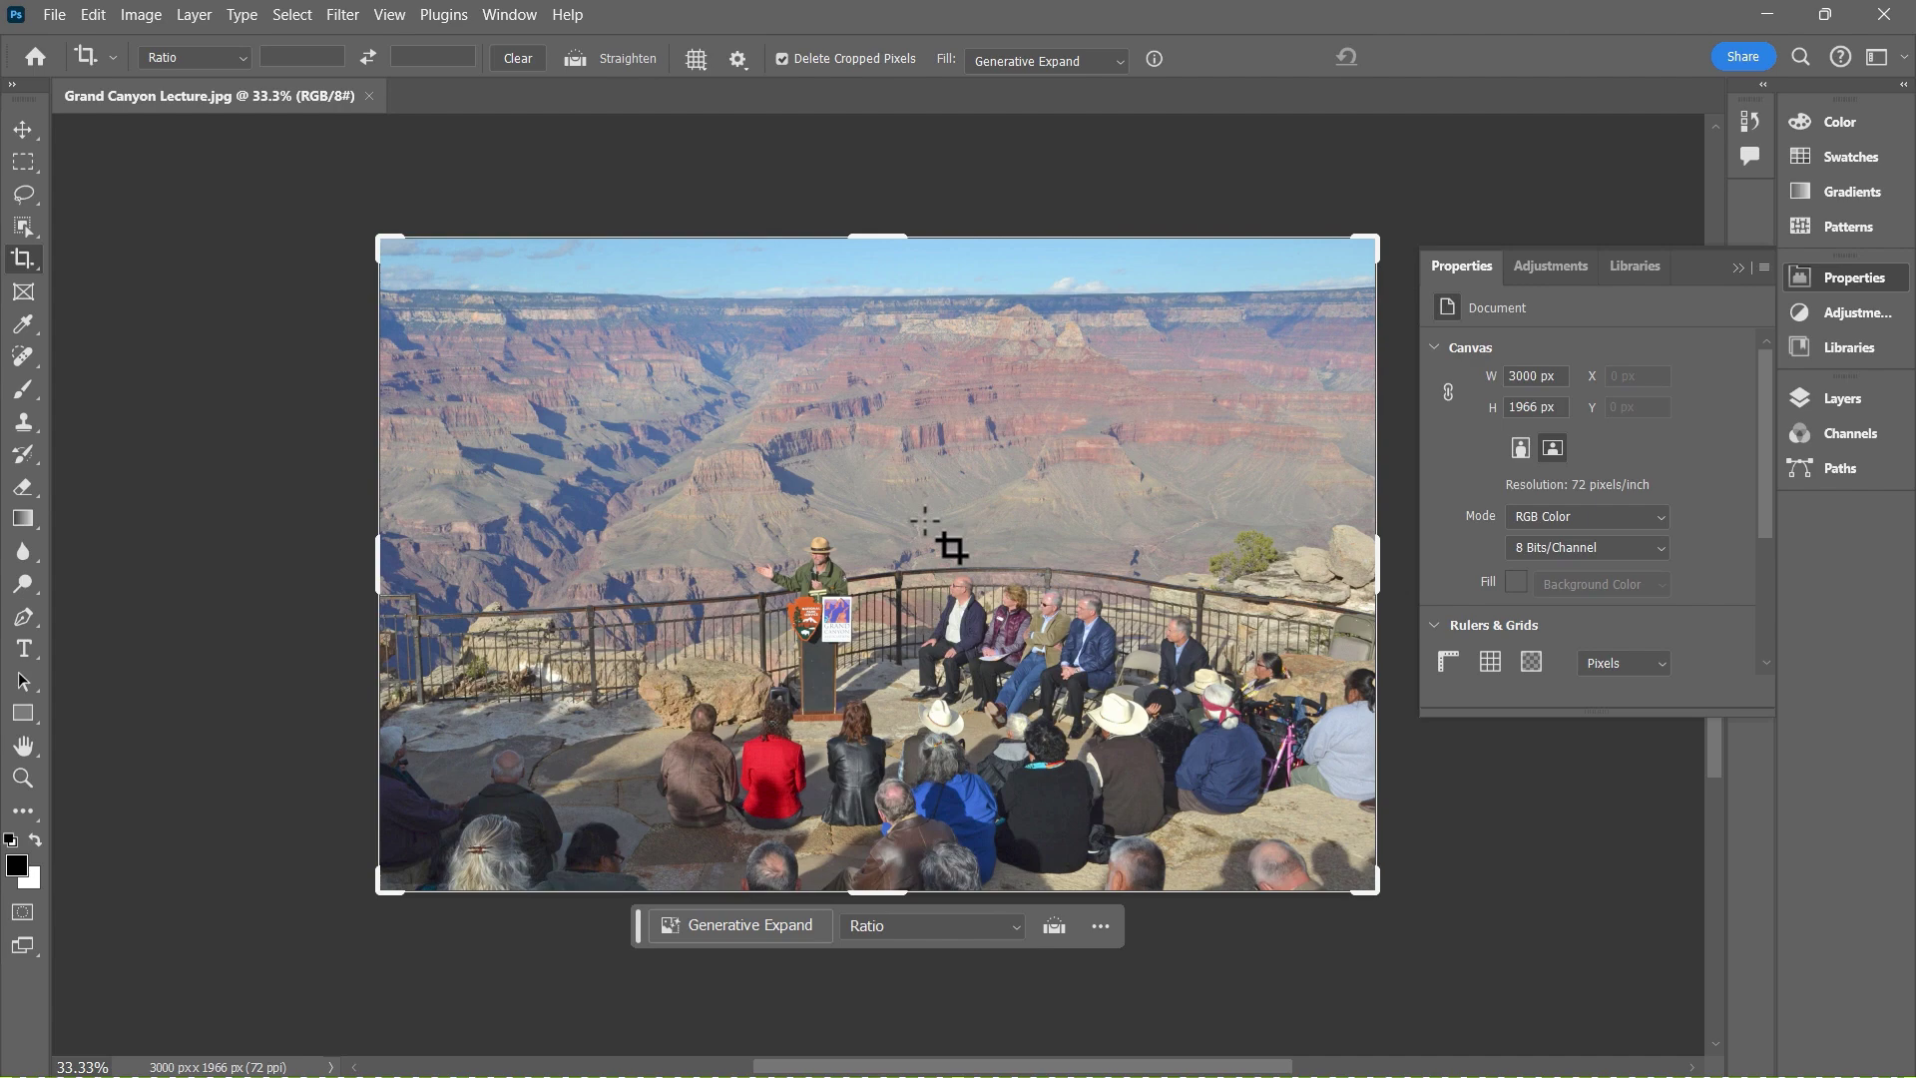
Step: Zoom the photo to 100% and frame the open canyon above the ranger
{"action": "key", "text": "ctrl+1"}
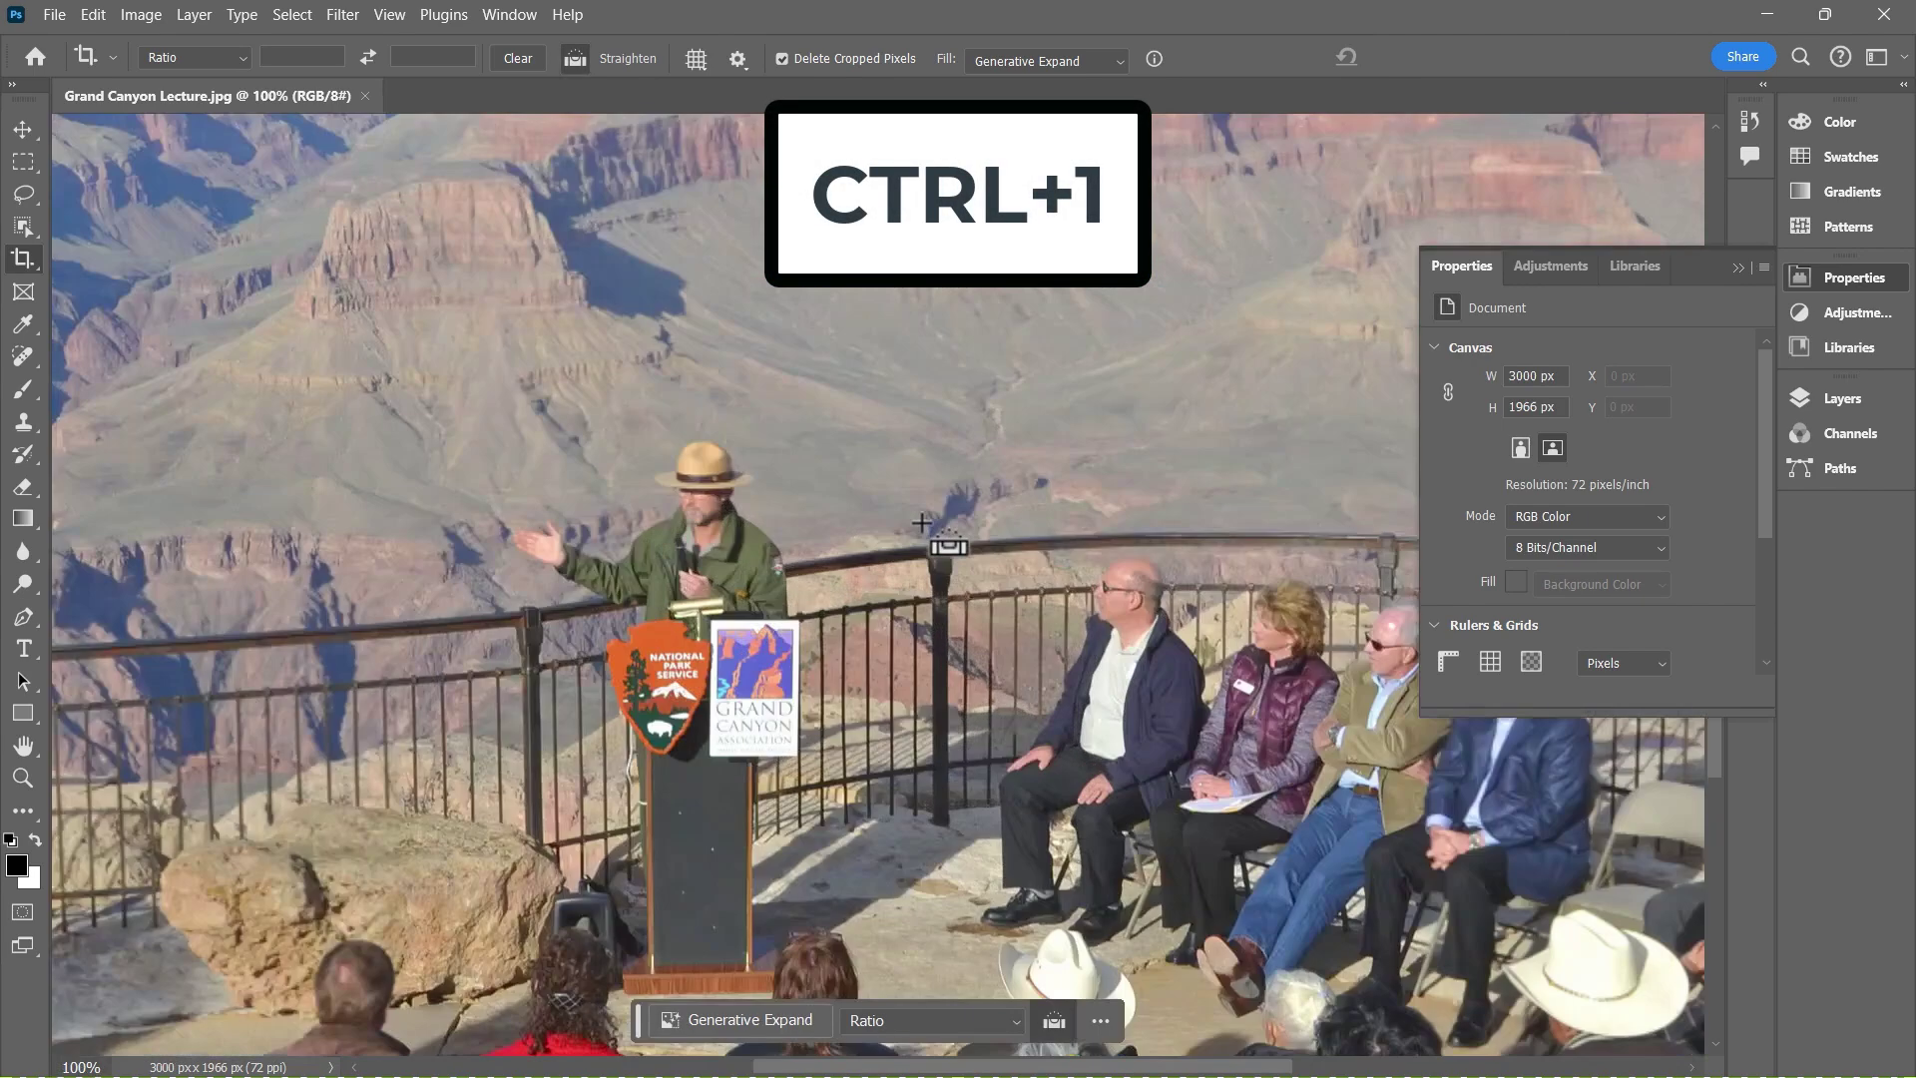
{"action": "scroll", "coordinate": [919, 629], "scroll_direction": "down", "scroll_amount": 3}
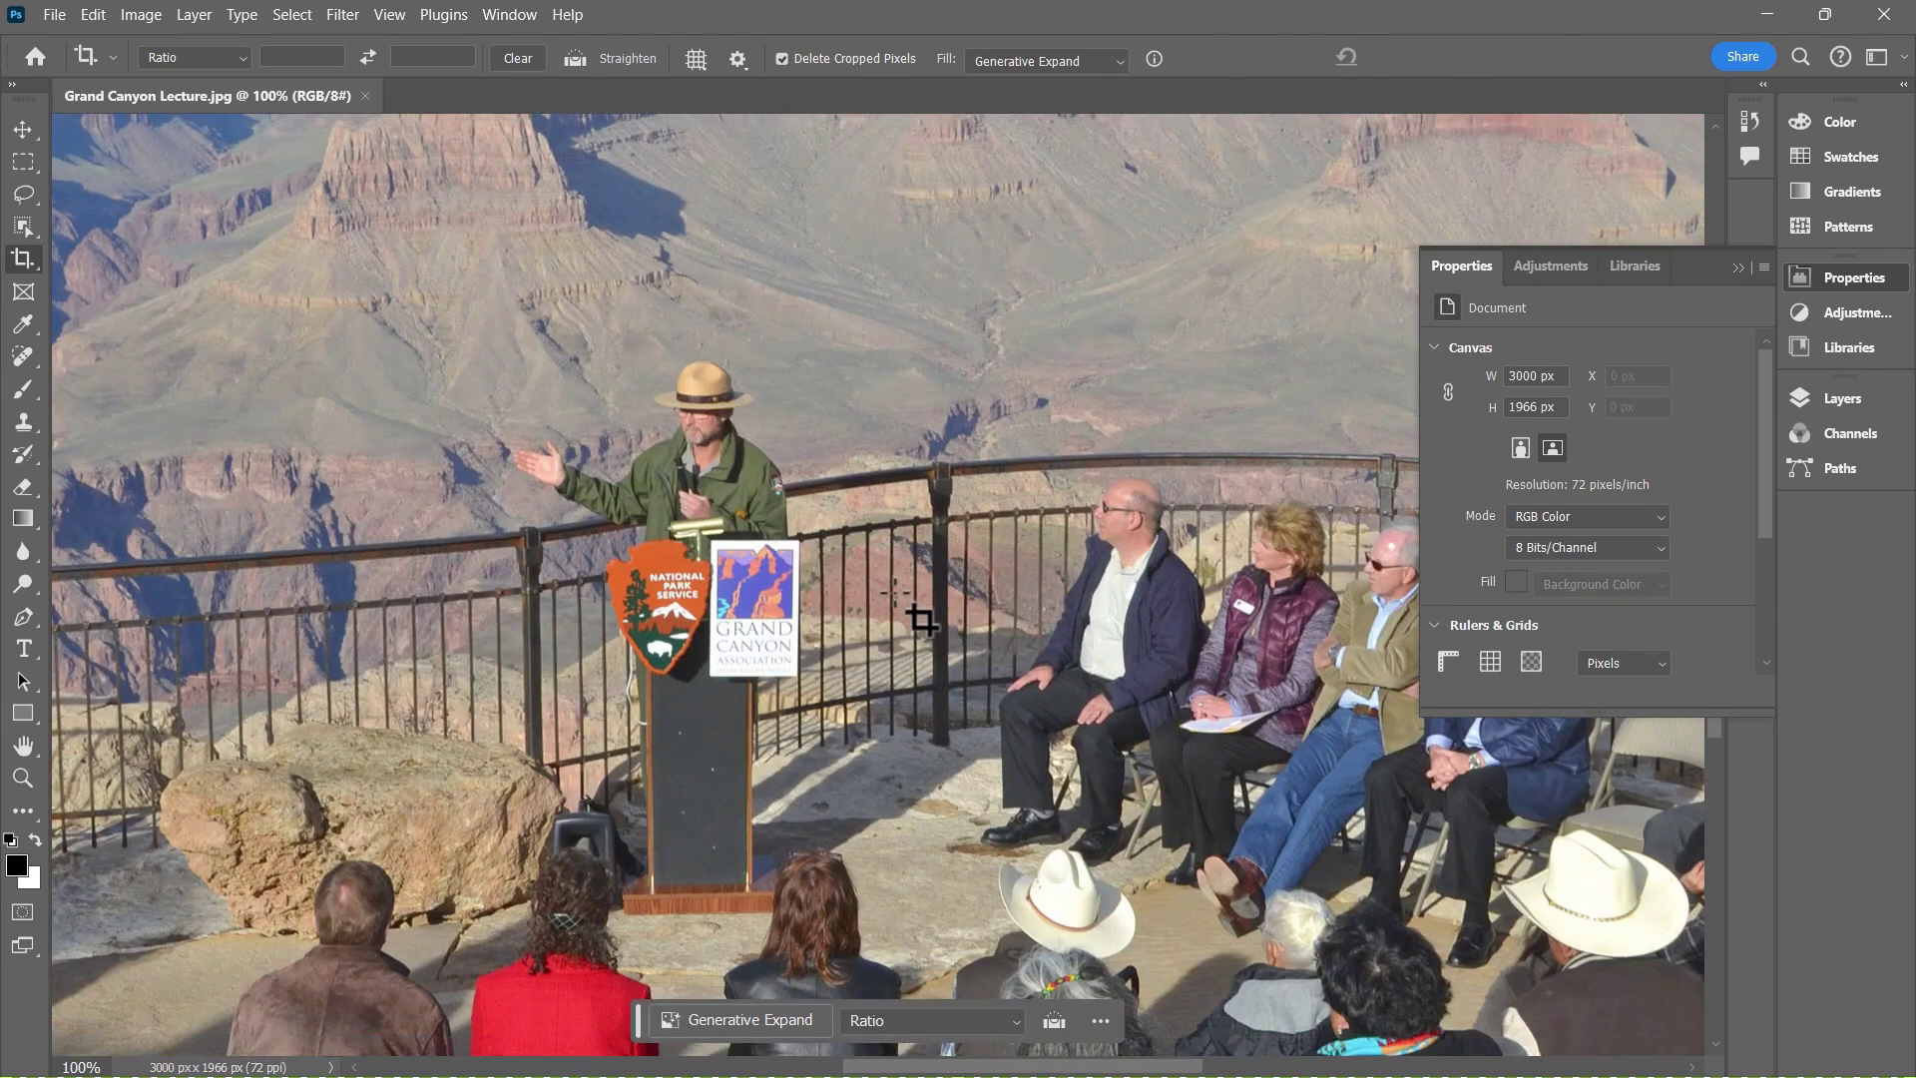
{"action": "scroll", "coordinate": [918, 631], "scroll_direction": "down", "scroll_amount": 2}
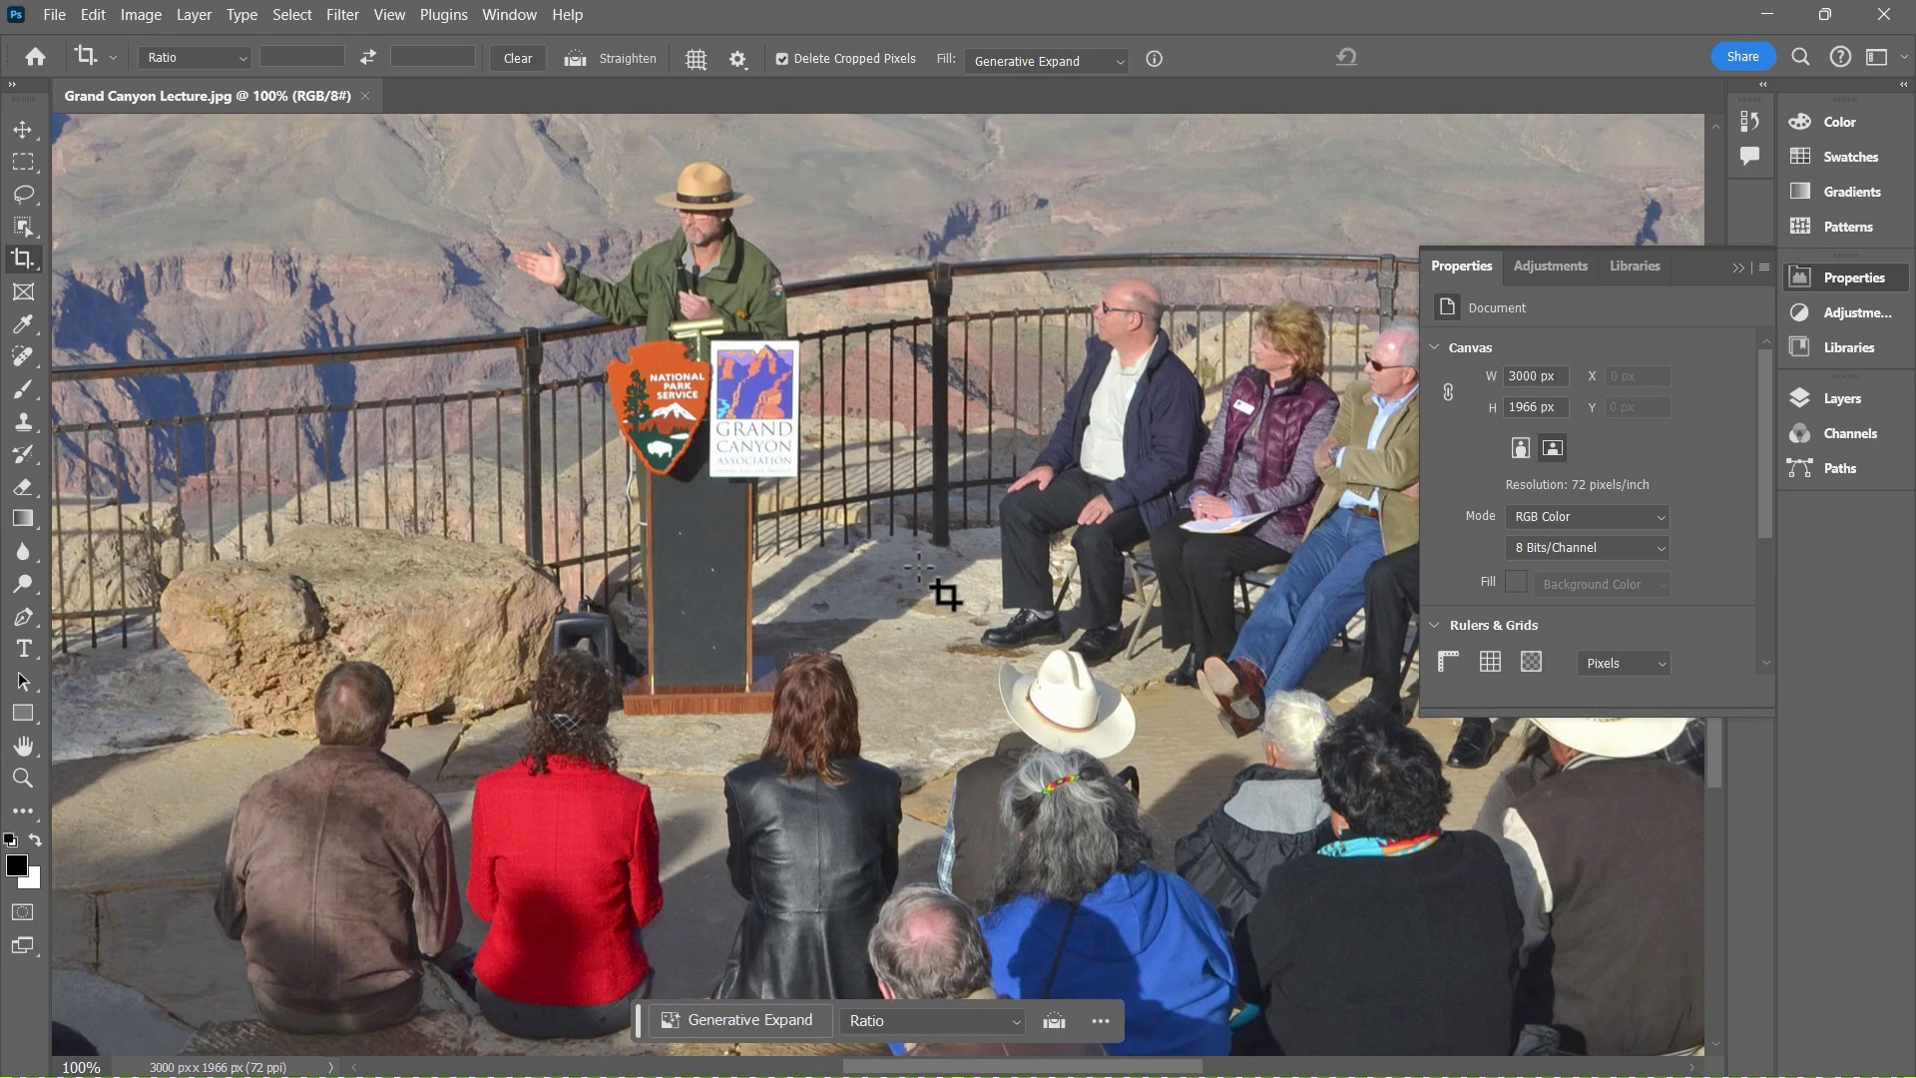
{"action": "scroll", "coordinate": [943, 594], "scroll_direction": "up", "scroll_amount": 3}
{"action": "scroll", "coordinate": [951, 590], "scroll_direction": "up", "scroll_amount": 2}
{"action": "scroll", "coordinate": [951, 591], "scroll_direction": "down", "scroll_amount": 2}
{"action": "scroll", "coordinate": [948, 599], "scroll_direction": "up", "scroll_amount": 4}
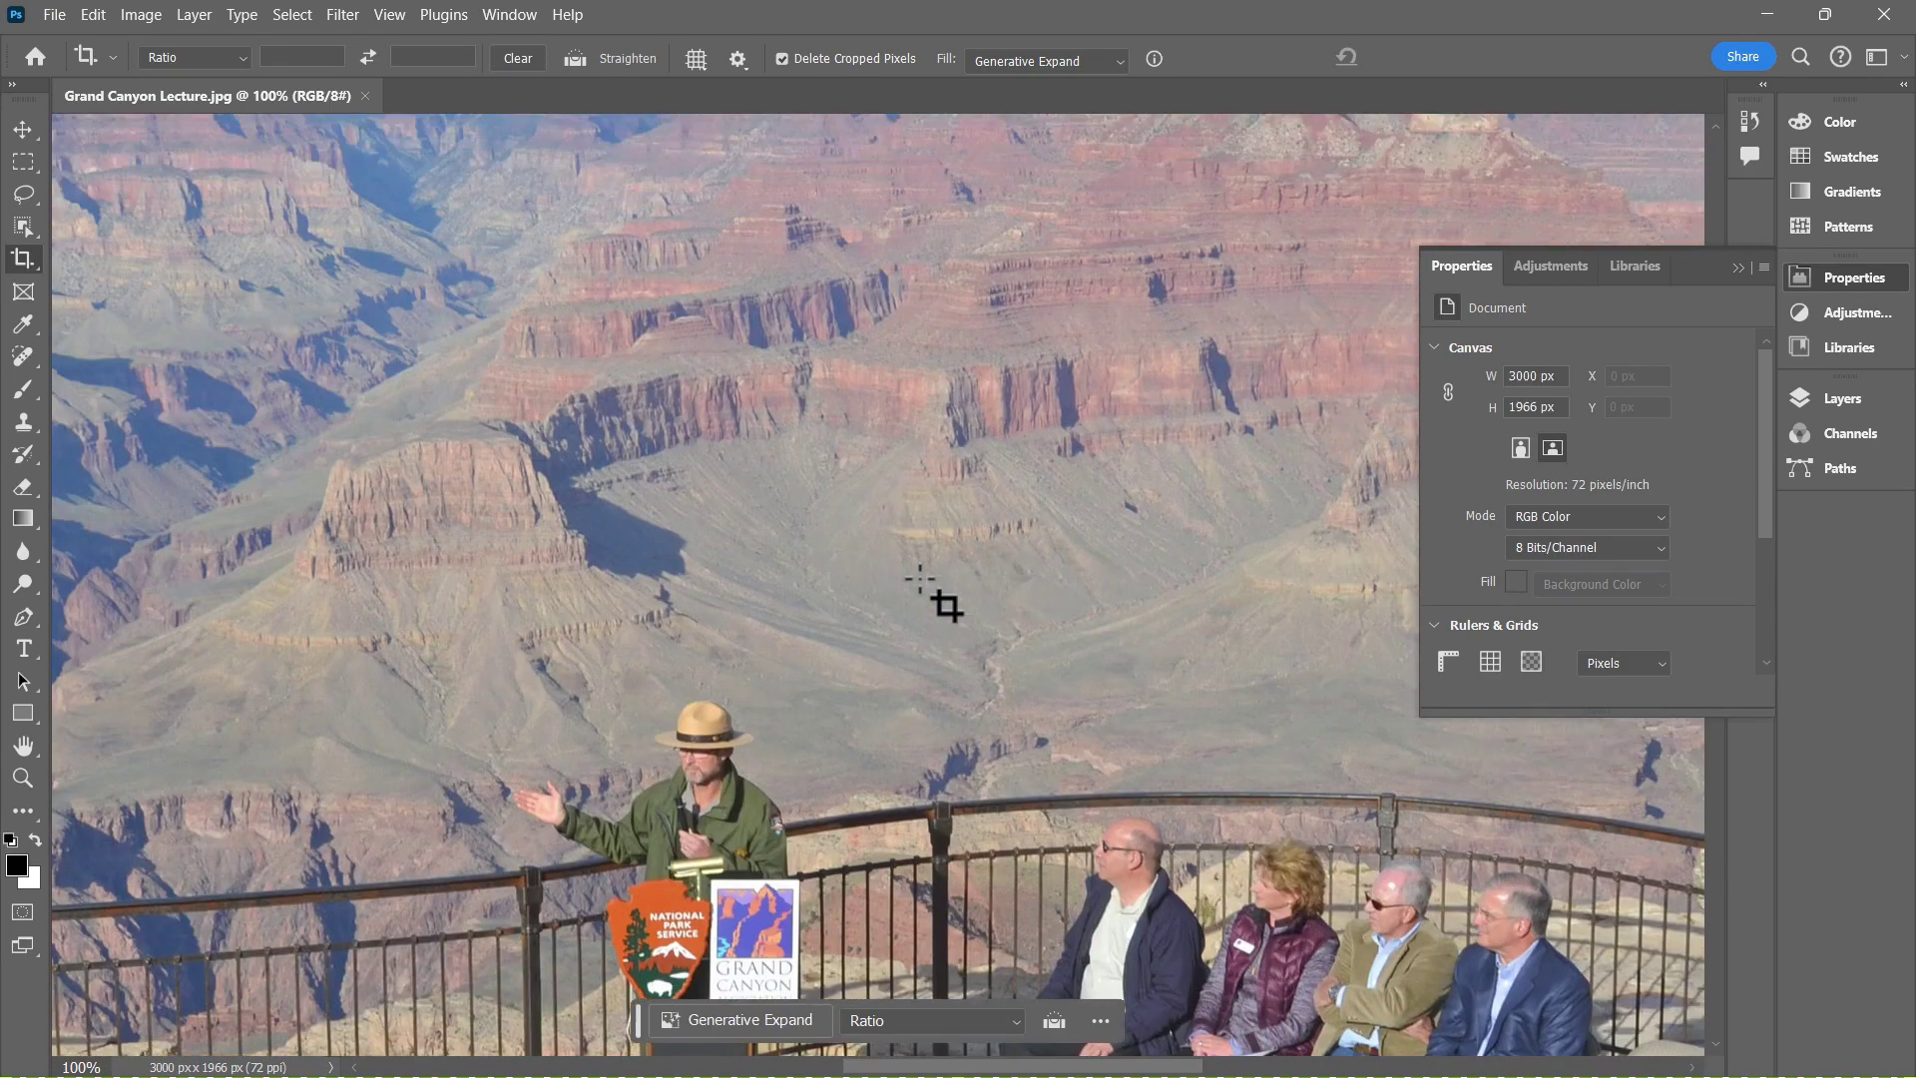
{"action": "scroll", "coordinate": [925, 584], "scroll_direction": "up", "scroll_amount": 2}
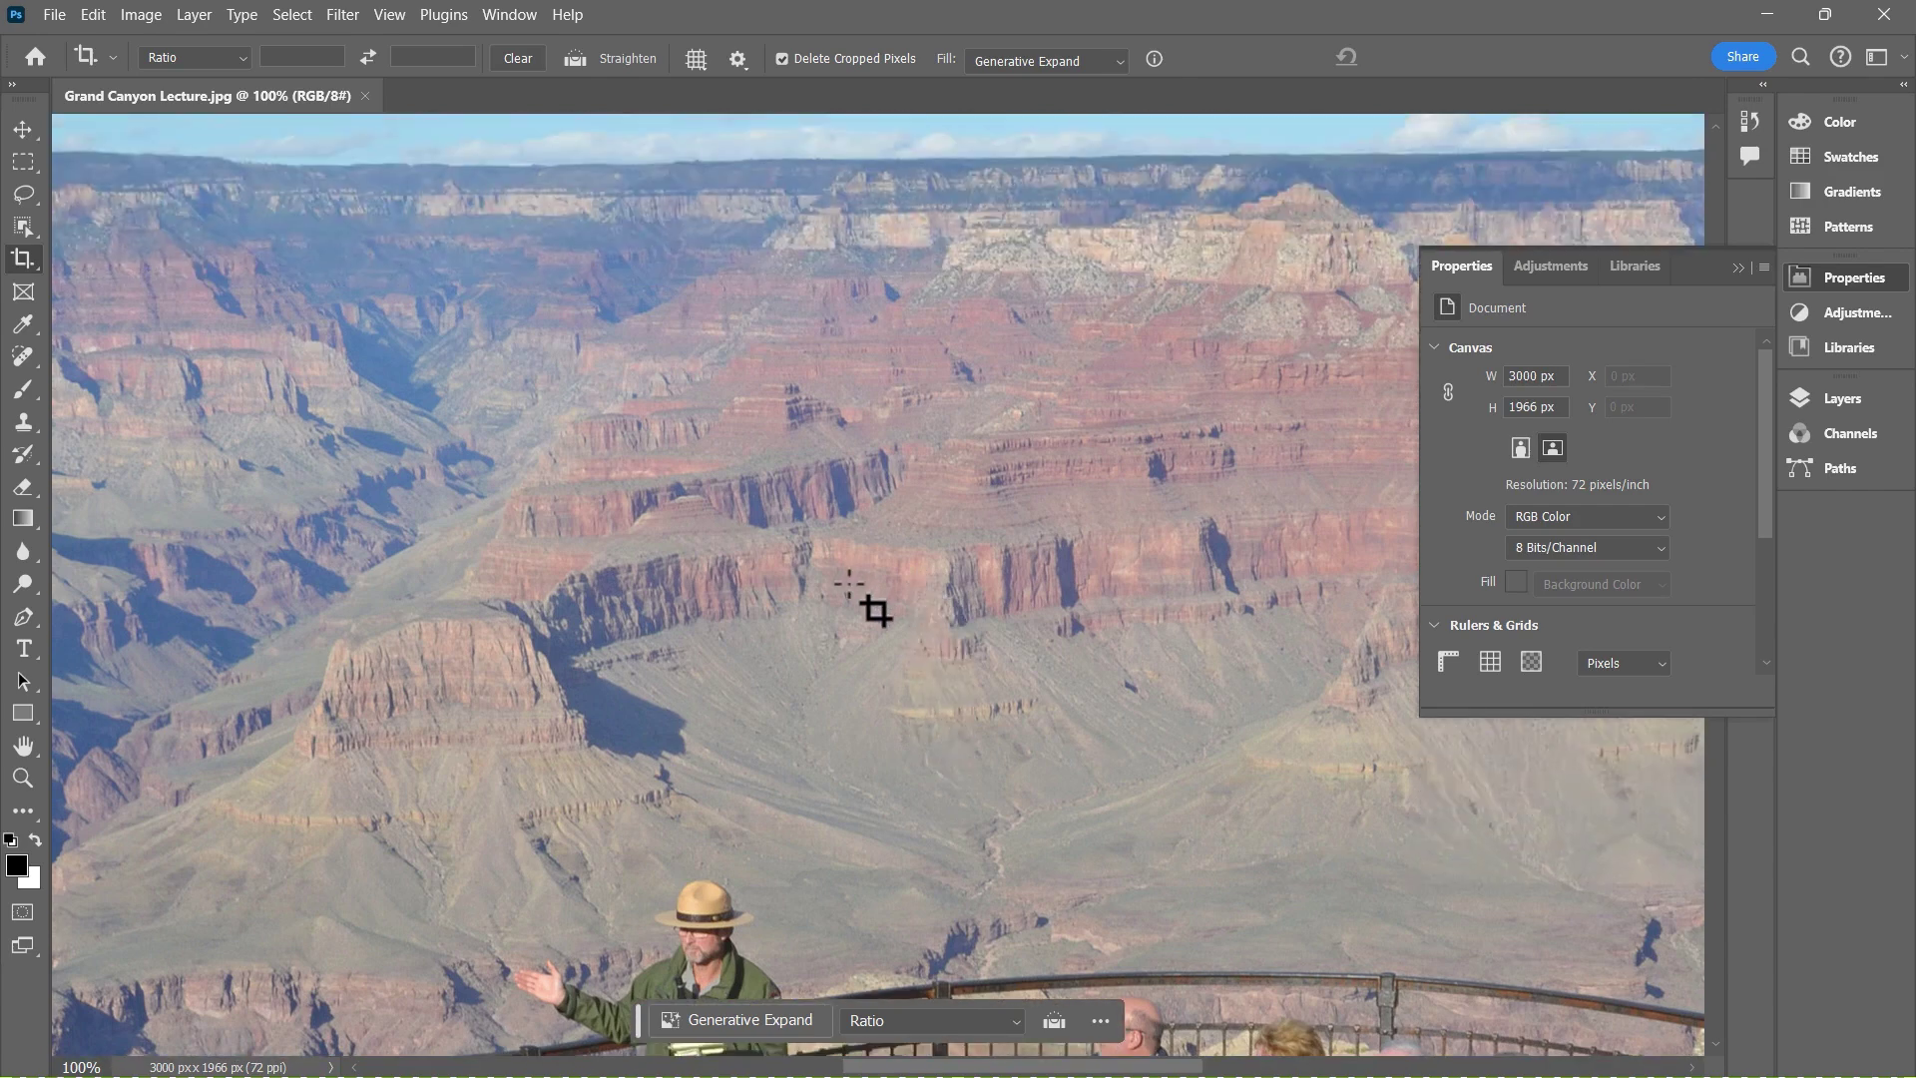
{"action": "scroll", "coordinate": [943, 479], "scroll_direction": "down", "scroll_amount": 2}
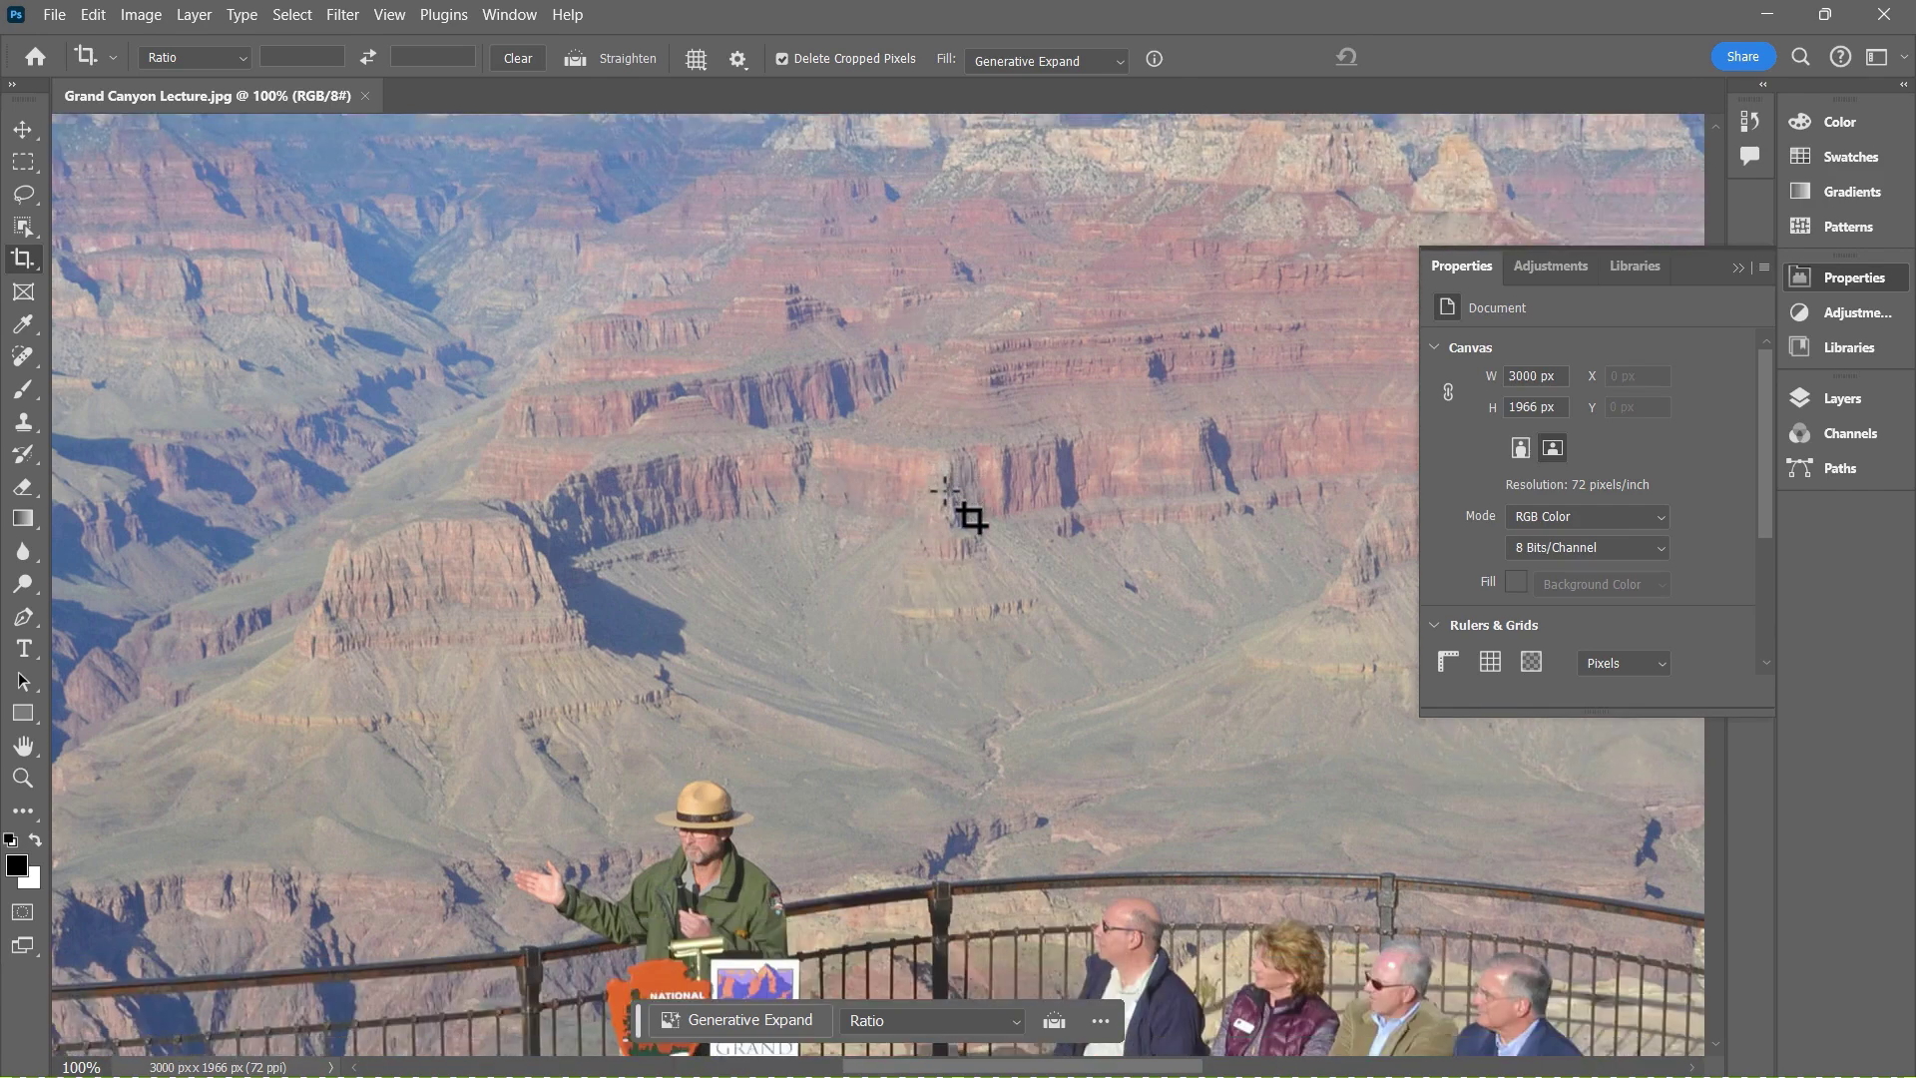
{"action": "scroll", "coordinate": [888, 451], "scroll_direction": "down", "scroll_amount": 3}
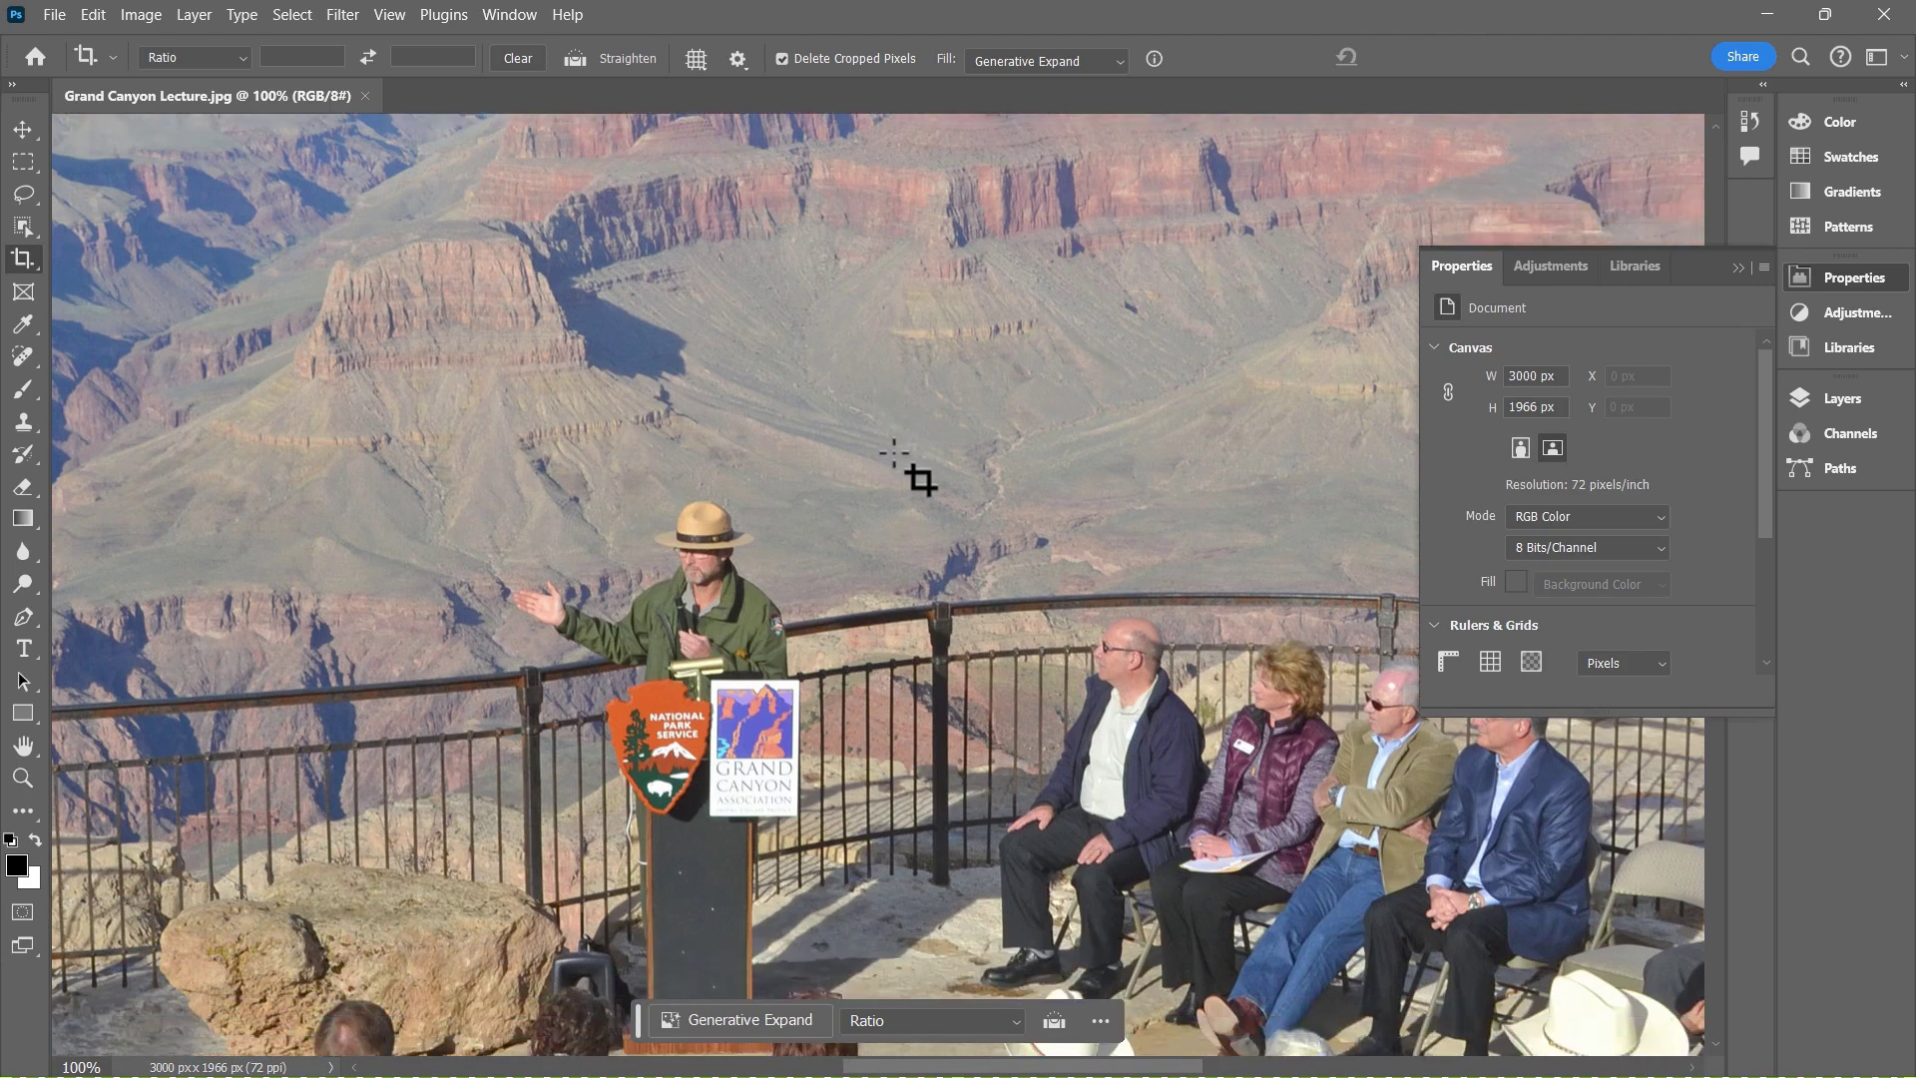
{"action": "scroll", "coordinate": [888, 530], "scroll_direction": "up", "scroll_amount": 4}
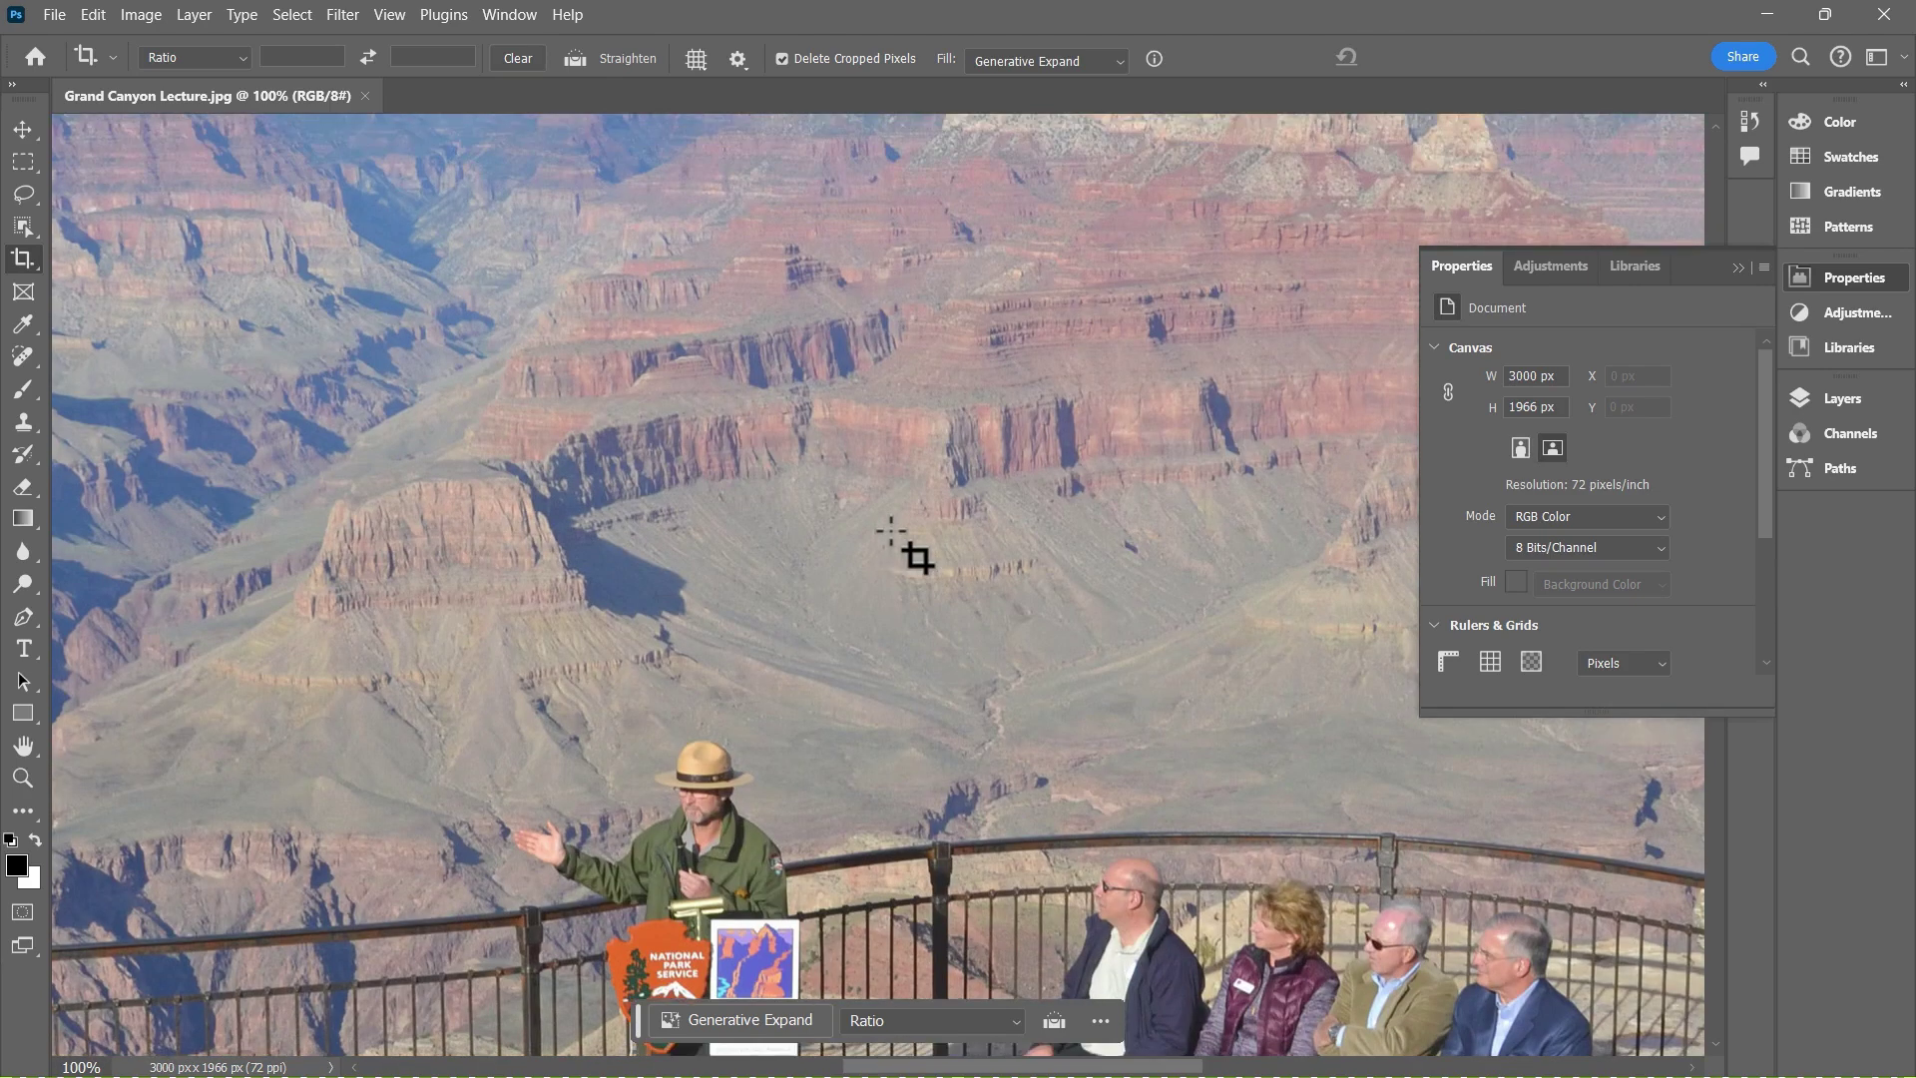
{"action": "scroll", "coordinate": [888, 530], "scroll_direction": "up", "scroll_amount": 2}
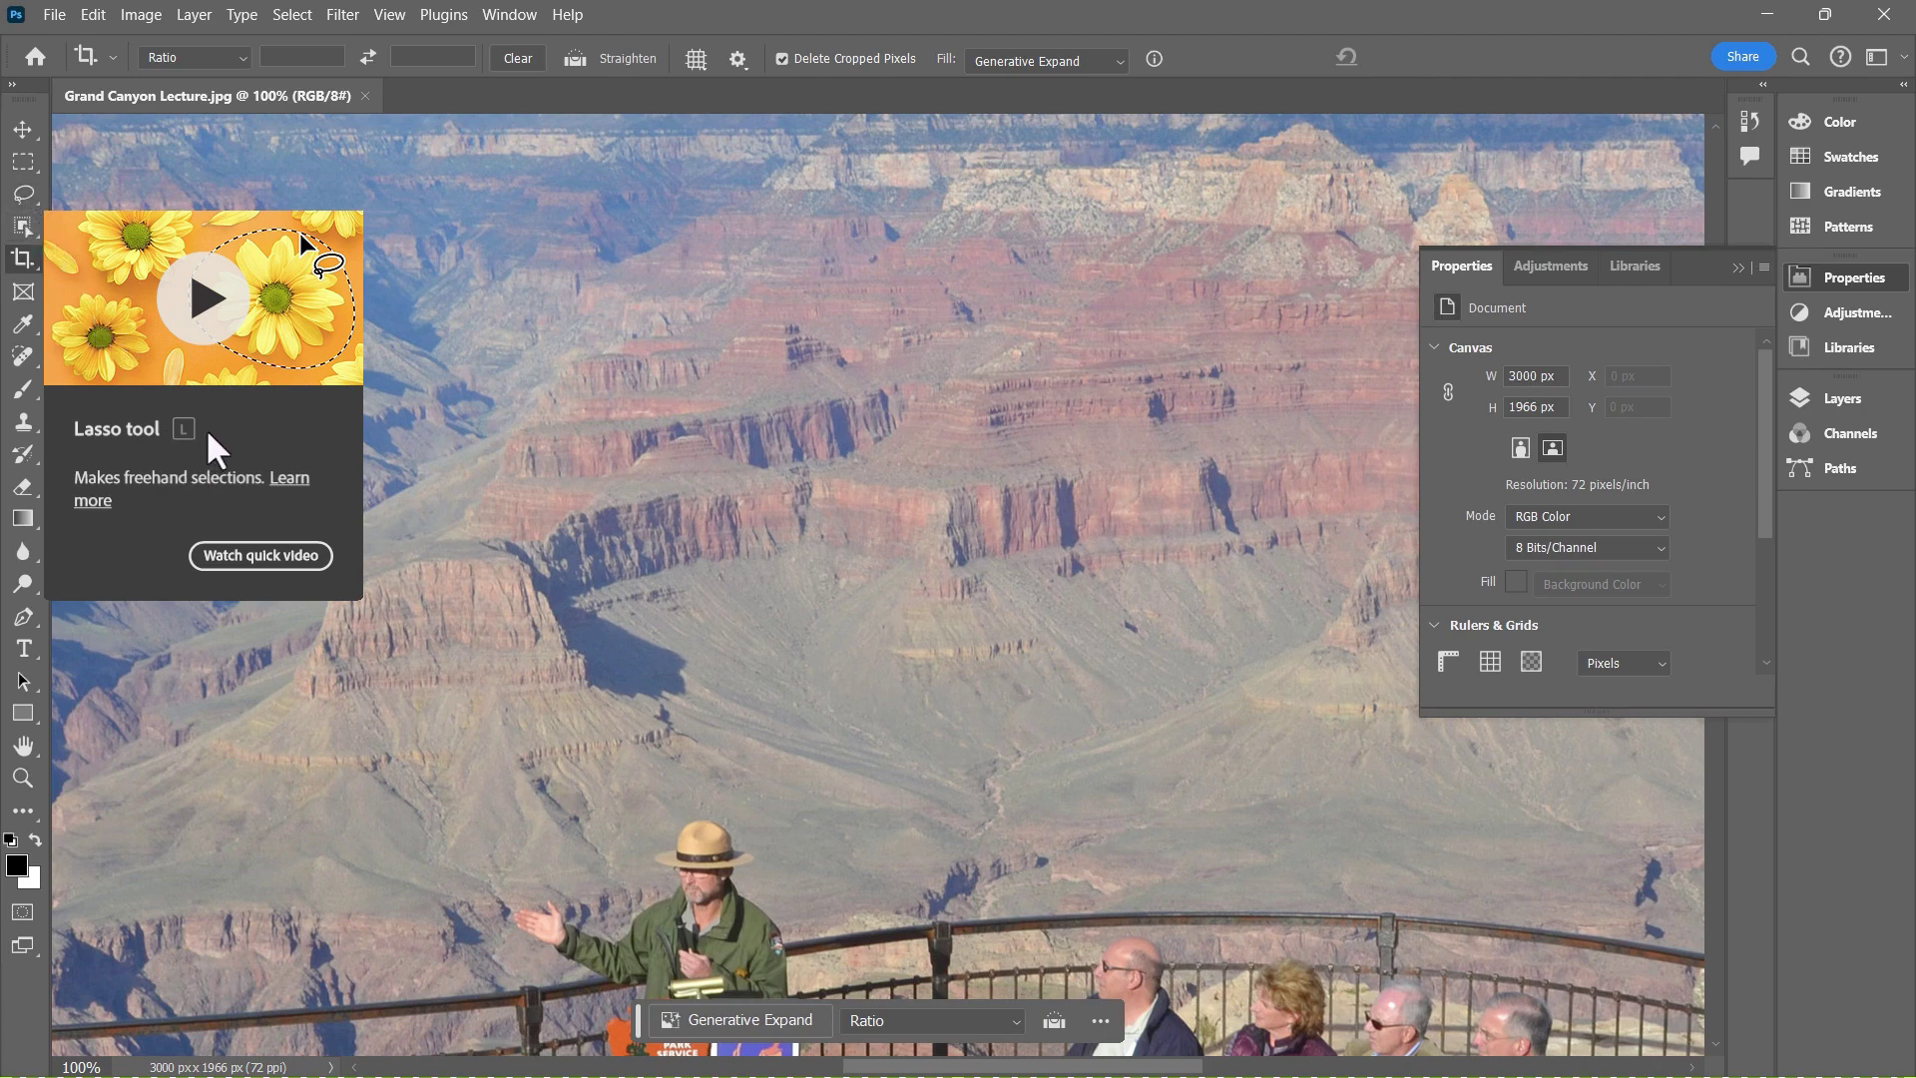
Step: Draw a freehand Lasso oval around the canyon patch above the ranger
{"action": "key", "text": "l"}
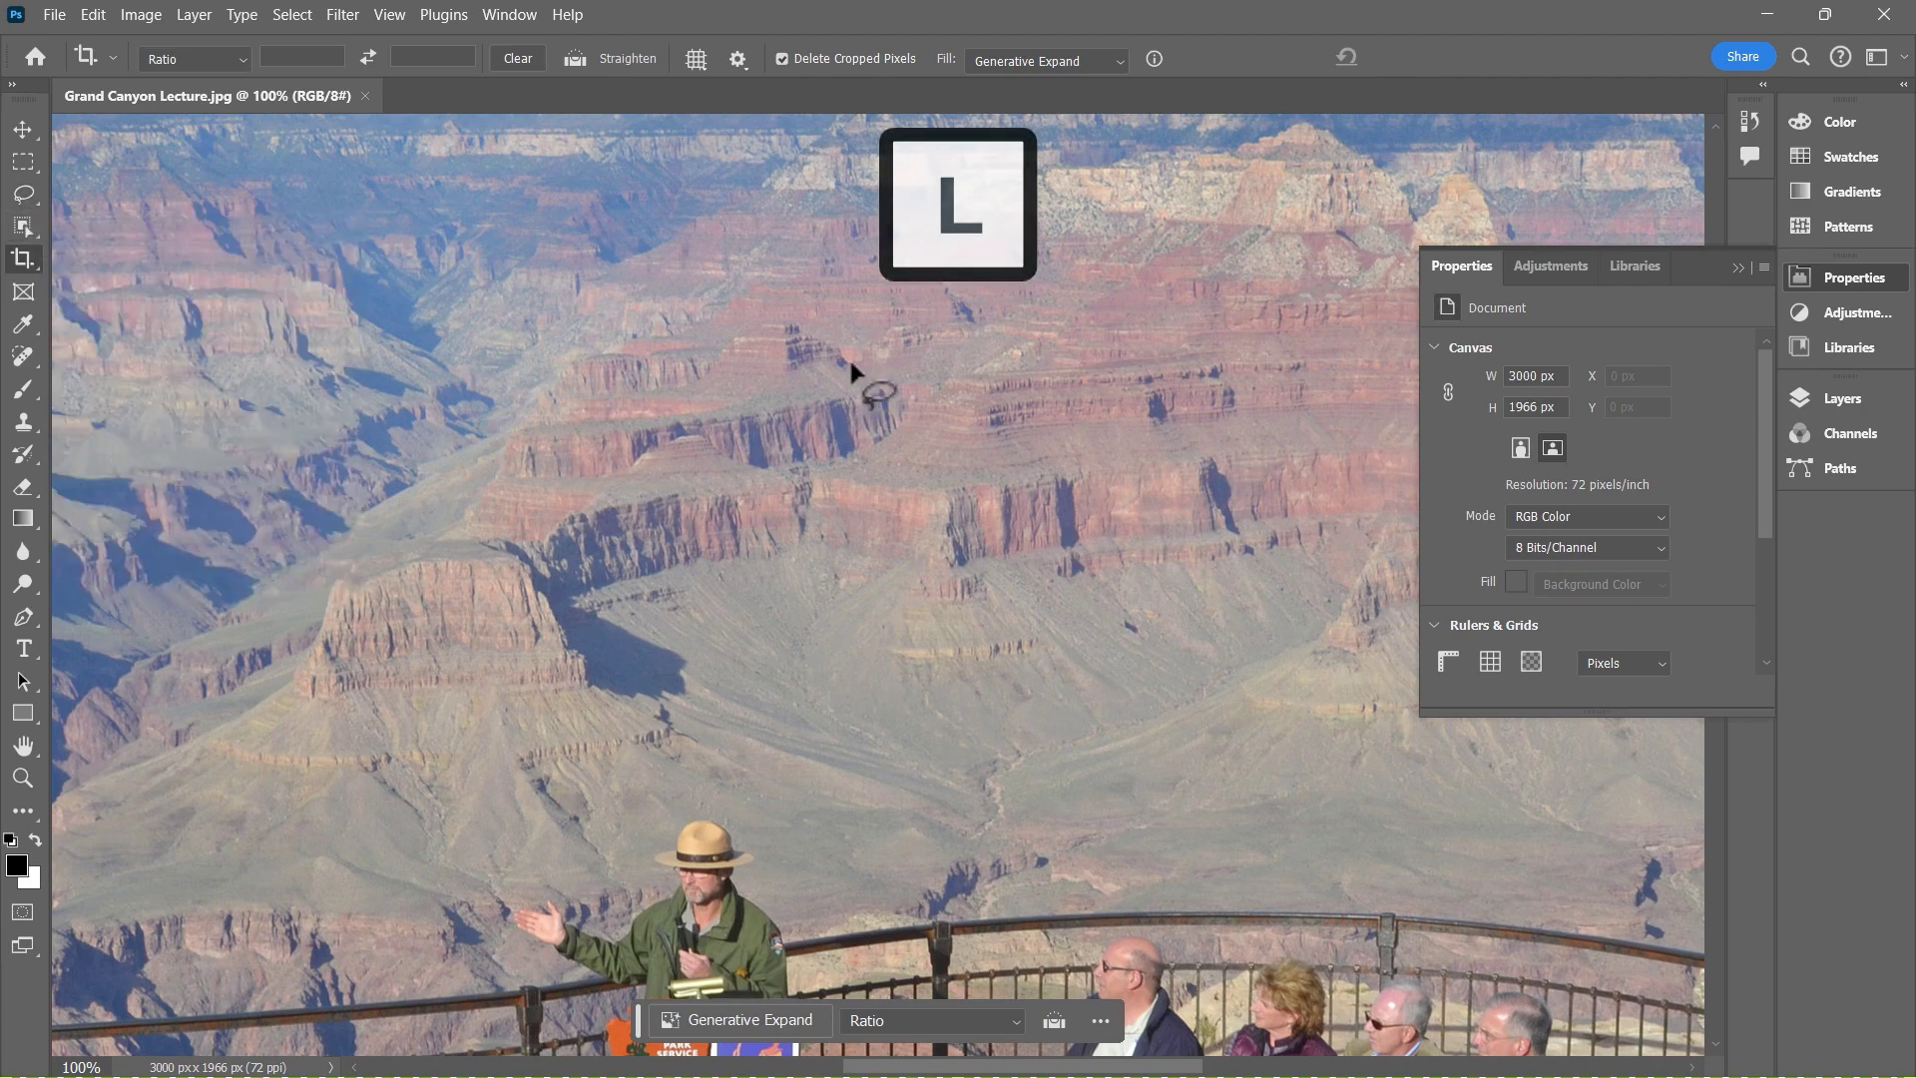
{"action": "left_click", "coordinate": [775, 611]}
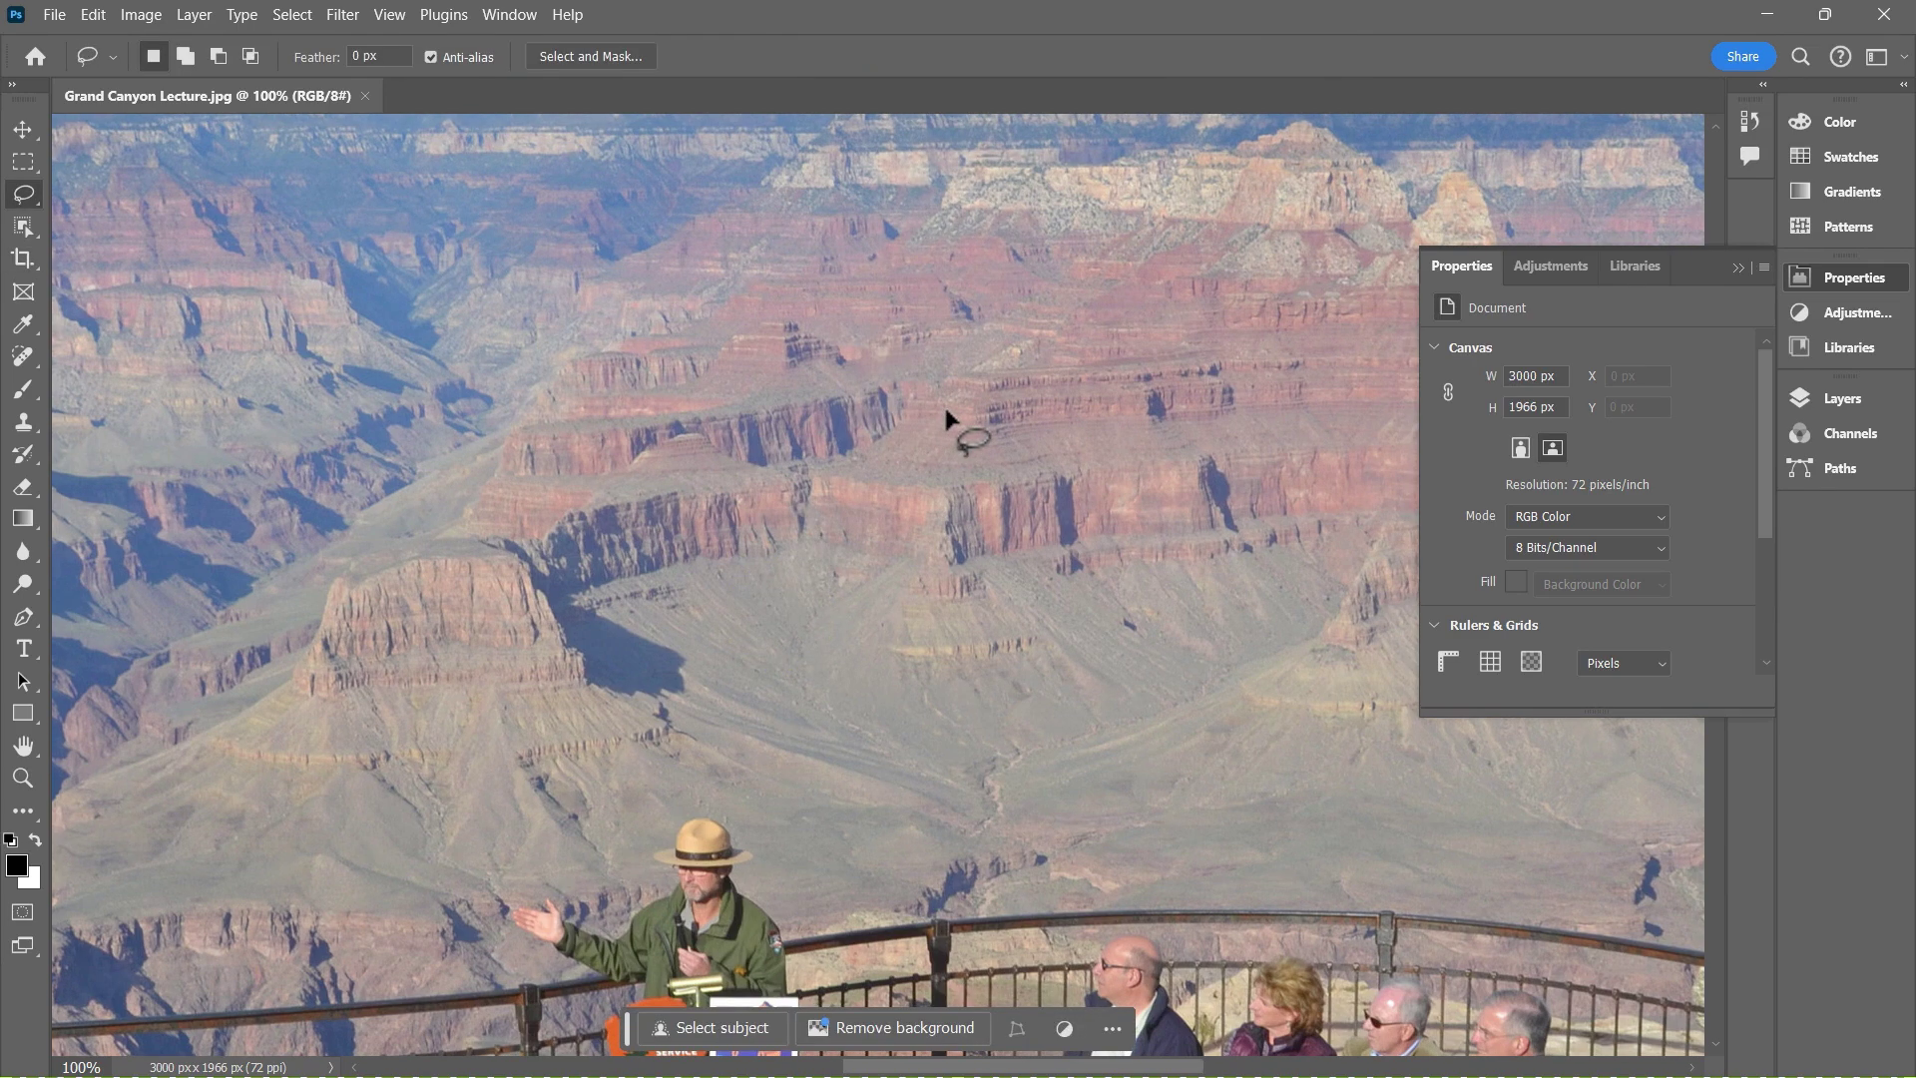
{"action": "key", "text": "v"}
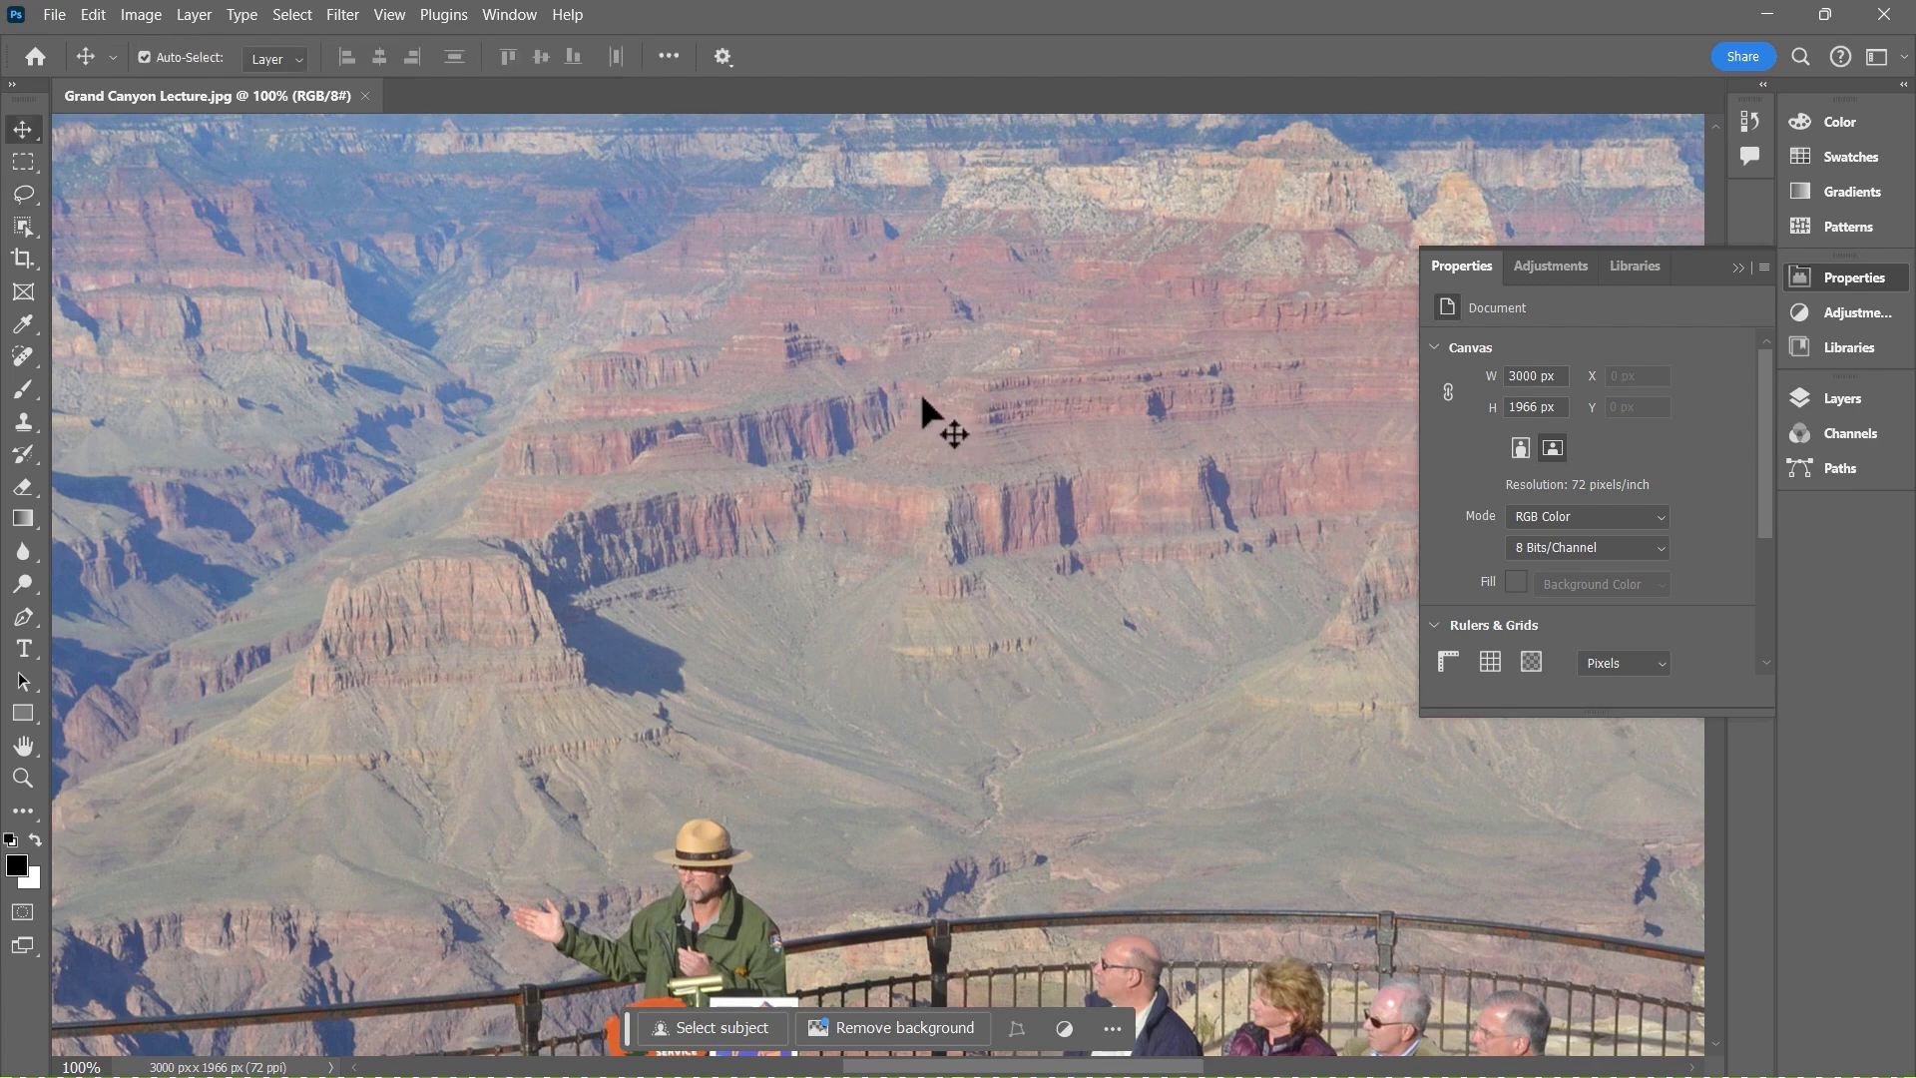
{"action": "left_click", "coordinate": [25, 192]}
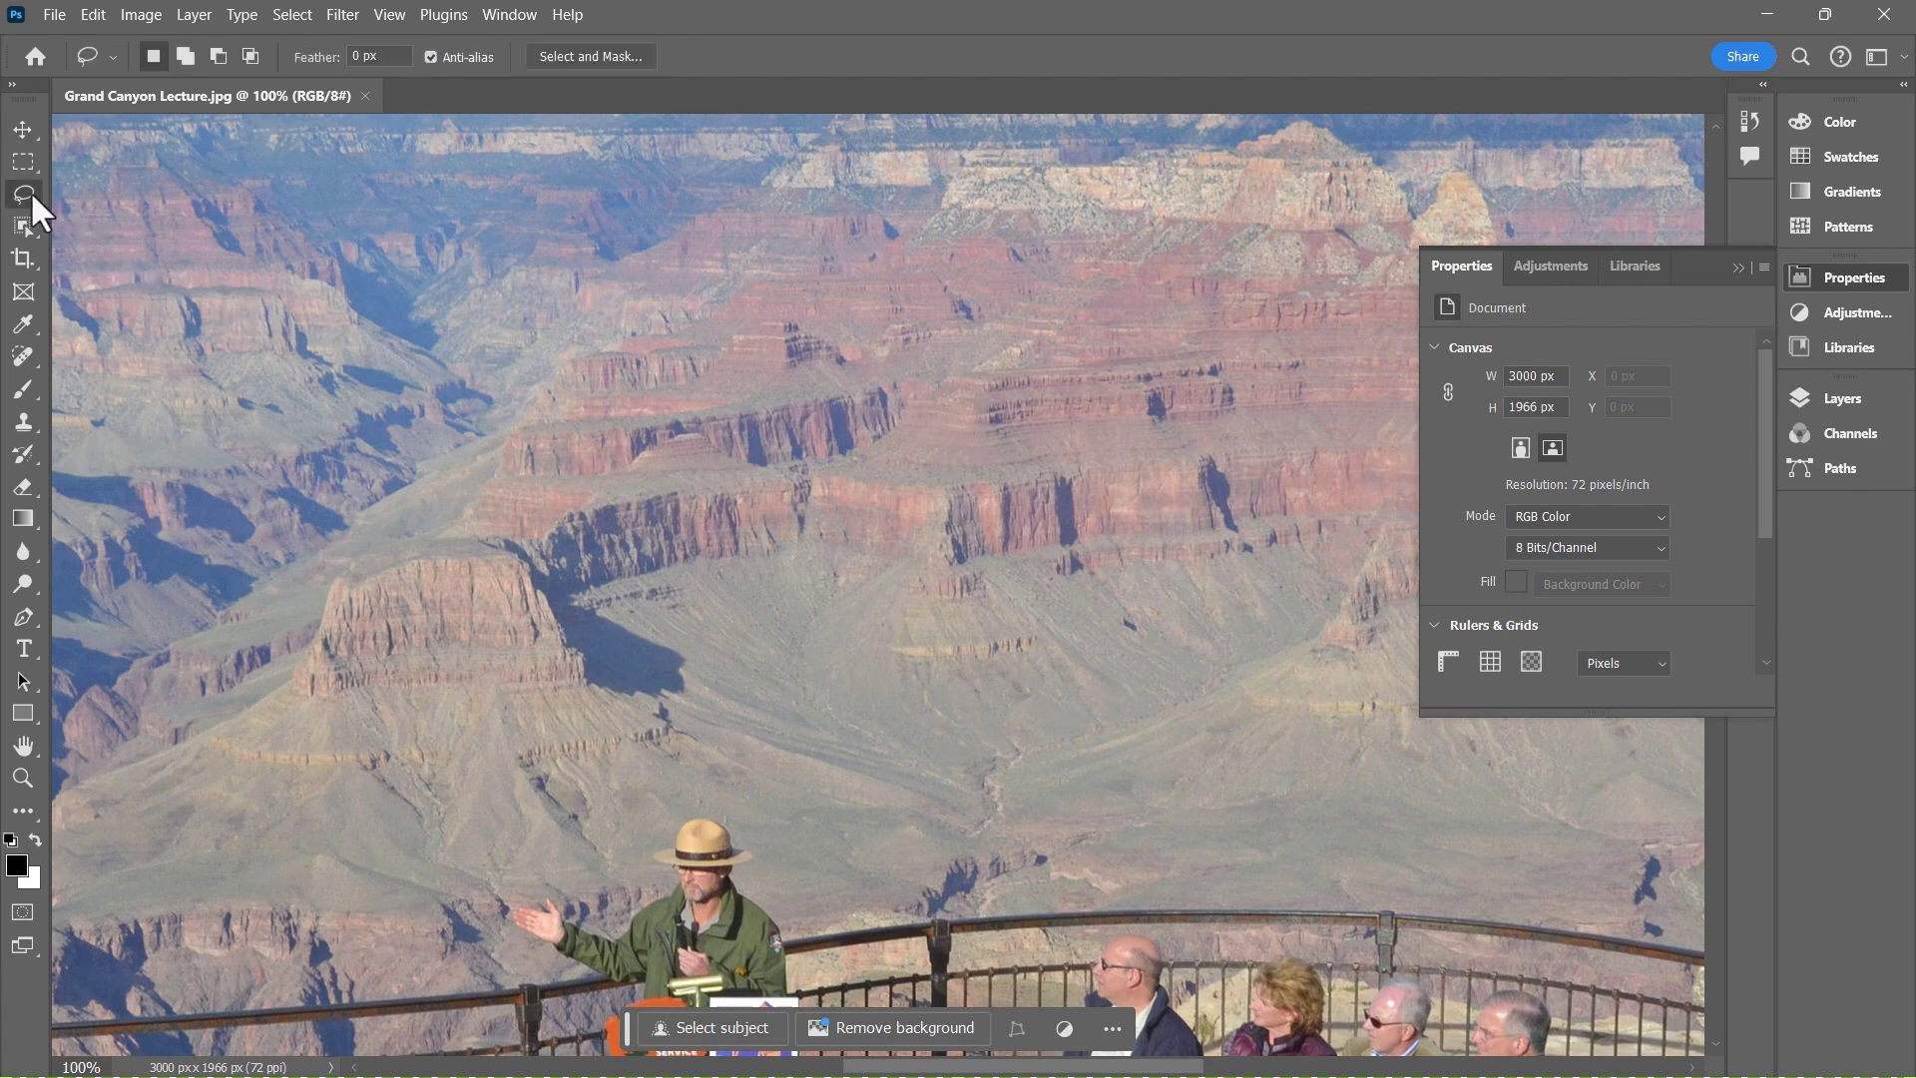
{"action": "mouse_move", "coordinate": [1005, 247]}
{"action": "left_mouse_down"}
{"action": "mouse_move", "coordinate": [856, 237]}
{"action": "mouse_move", "coordinate": [923, 383]}
{"action": "left_mouse_up"}
{"action": "mouse_move", "coordinate": [1081, 287]}
{"action": "left_mouse_down"}
{"action": "mouse_move", "coordinate": [1058, 252]}
{"action": "mouse_move", "coordinate": [988, 249]}
{"action": "left_mouse_up"}
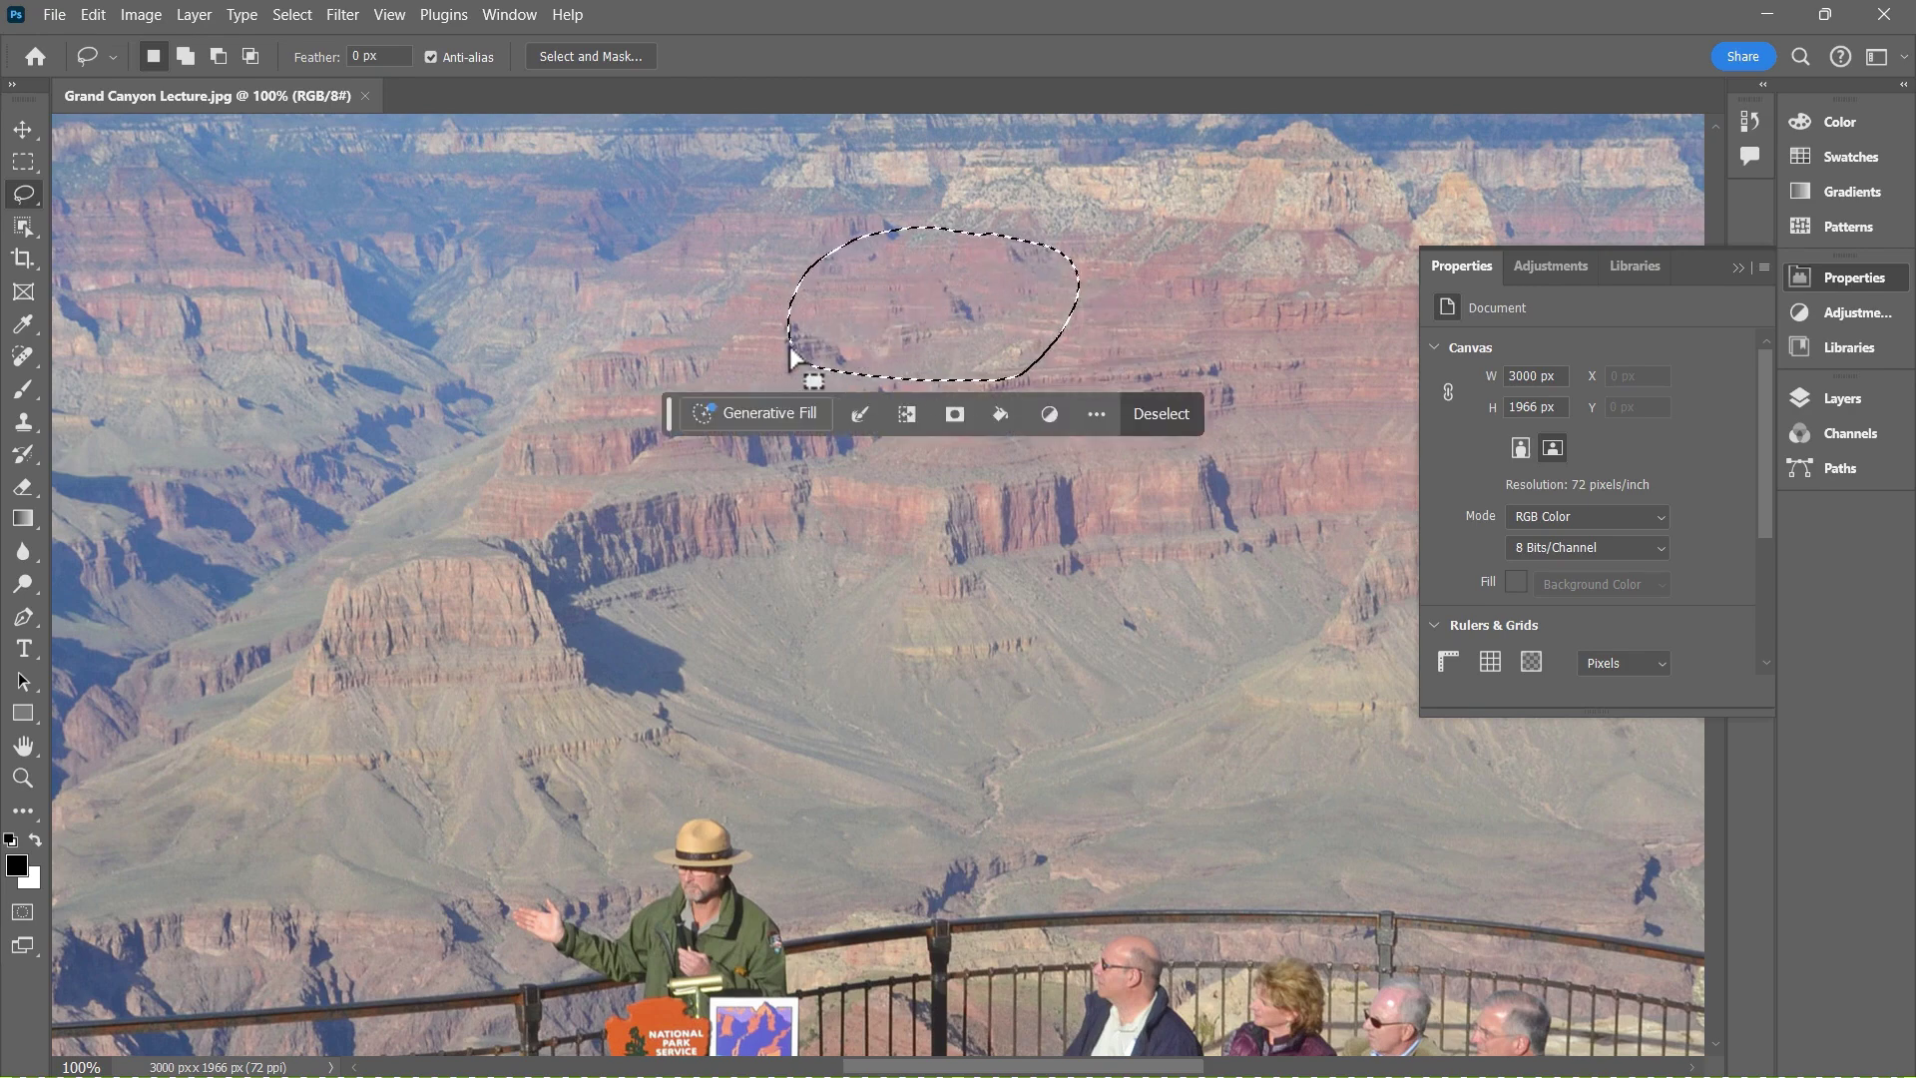
Step: Generate a 'bald eagle' Generative Fill inside the oval selection
{"action": "left_click", "coordinate": [752, 411]}
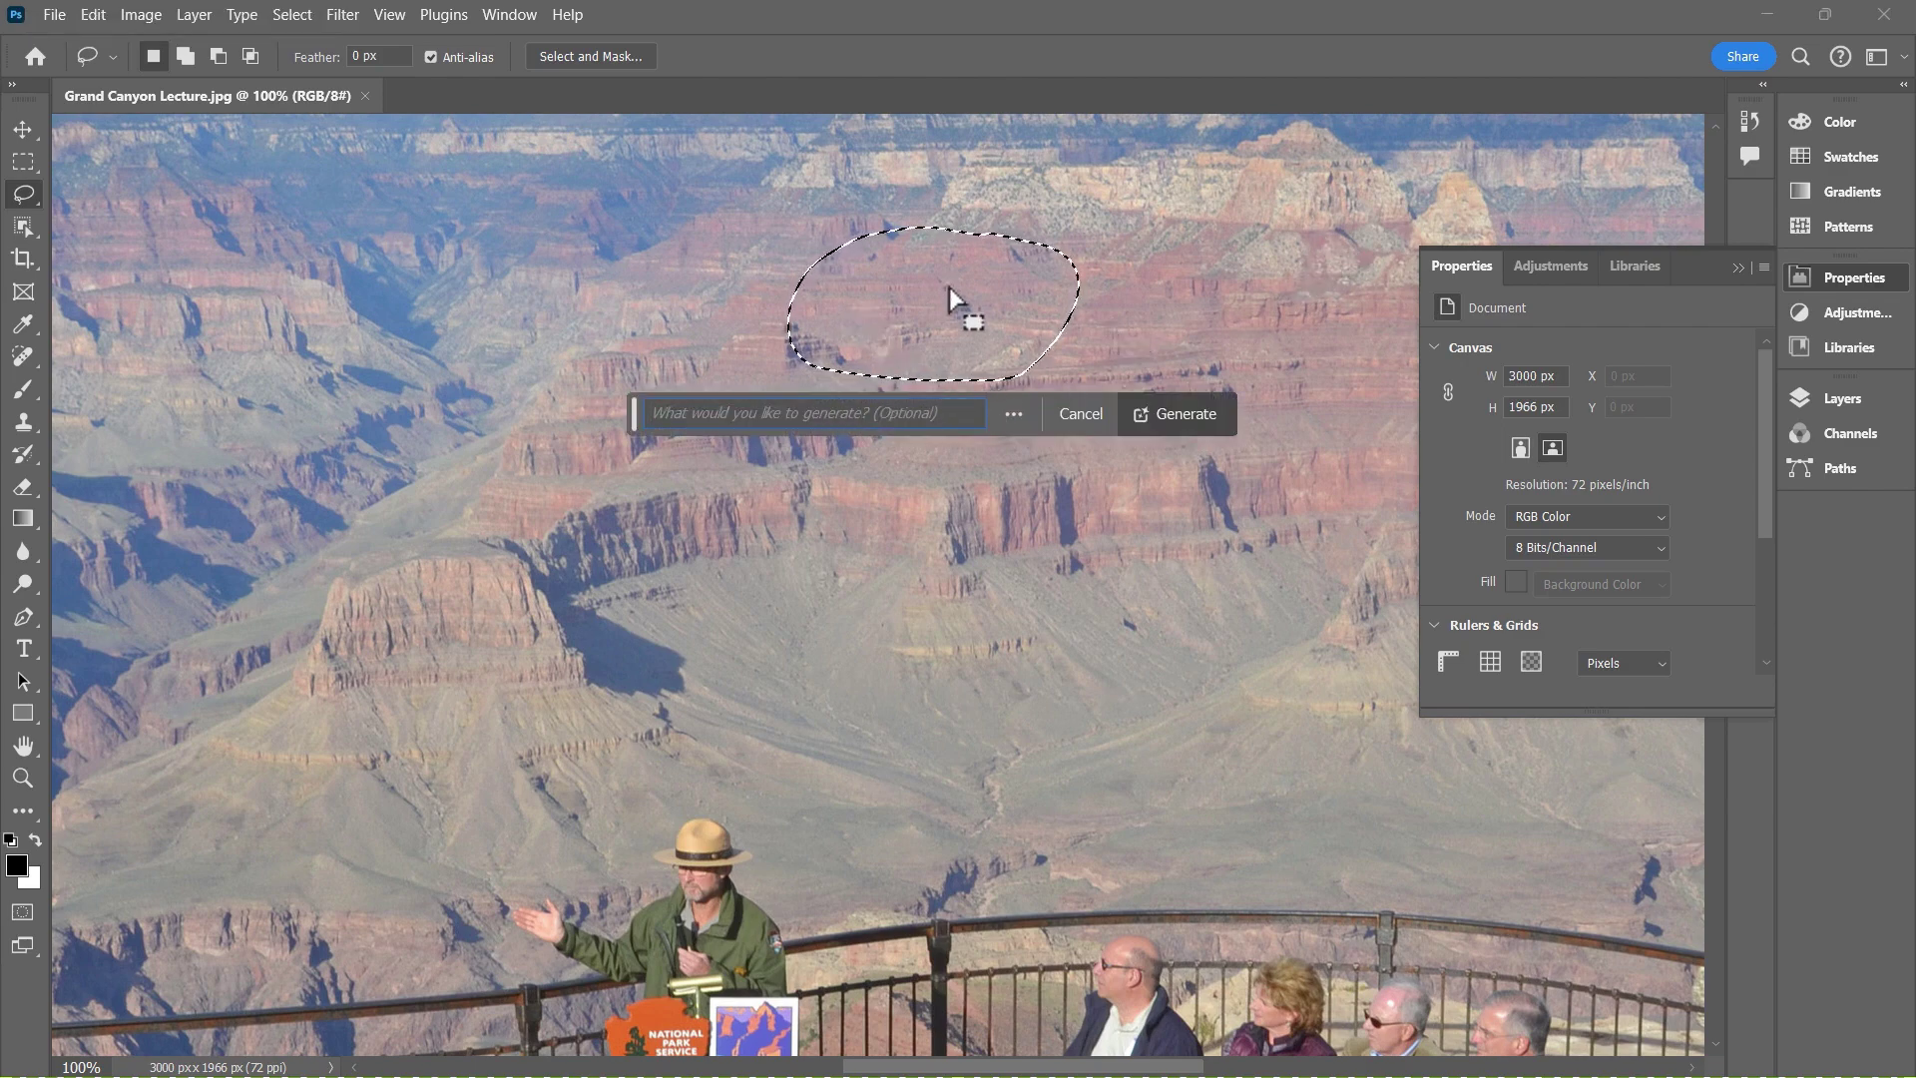
{"action": "type", "text": "bald eagle"}
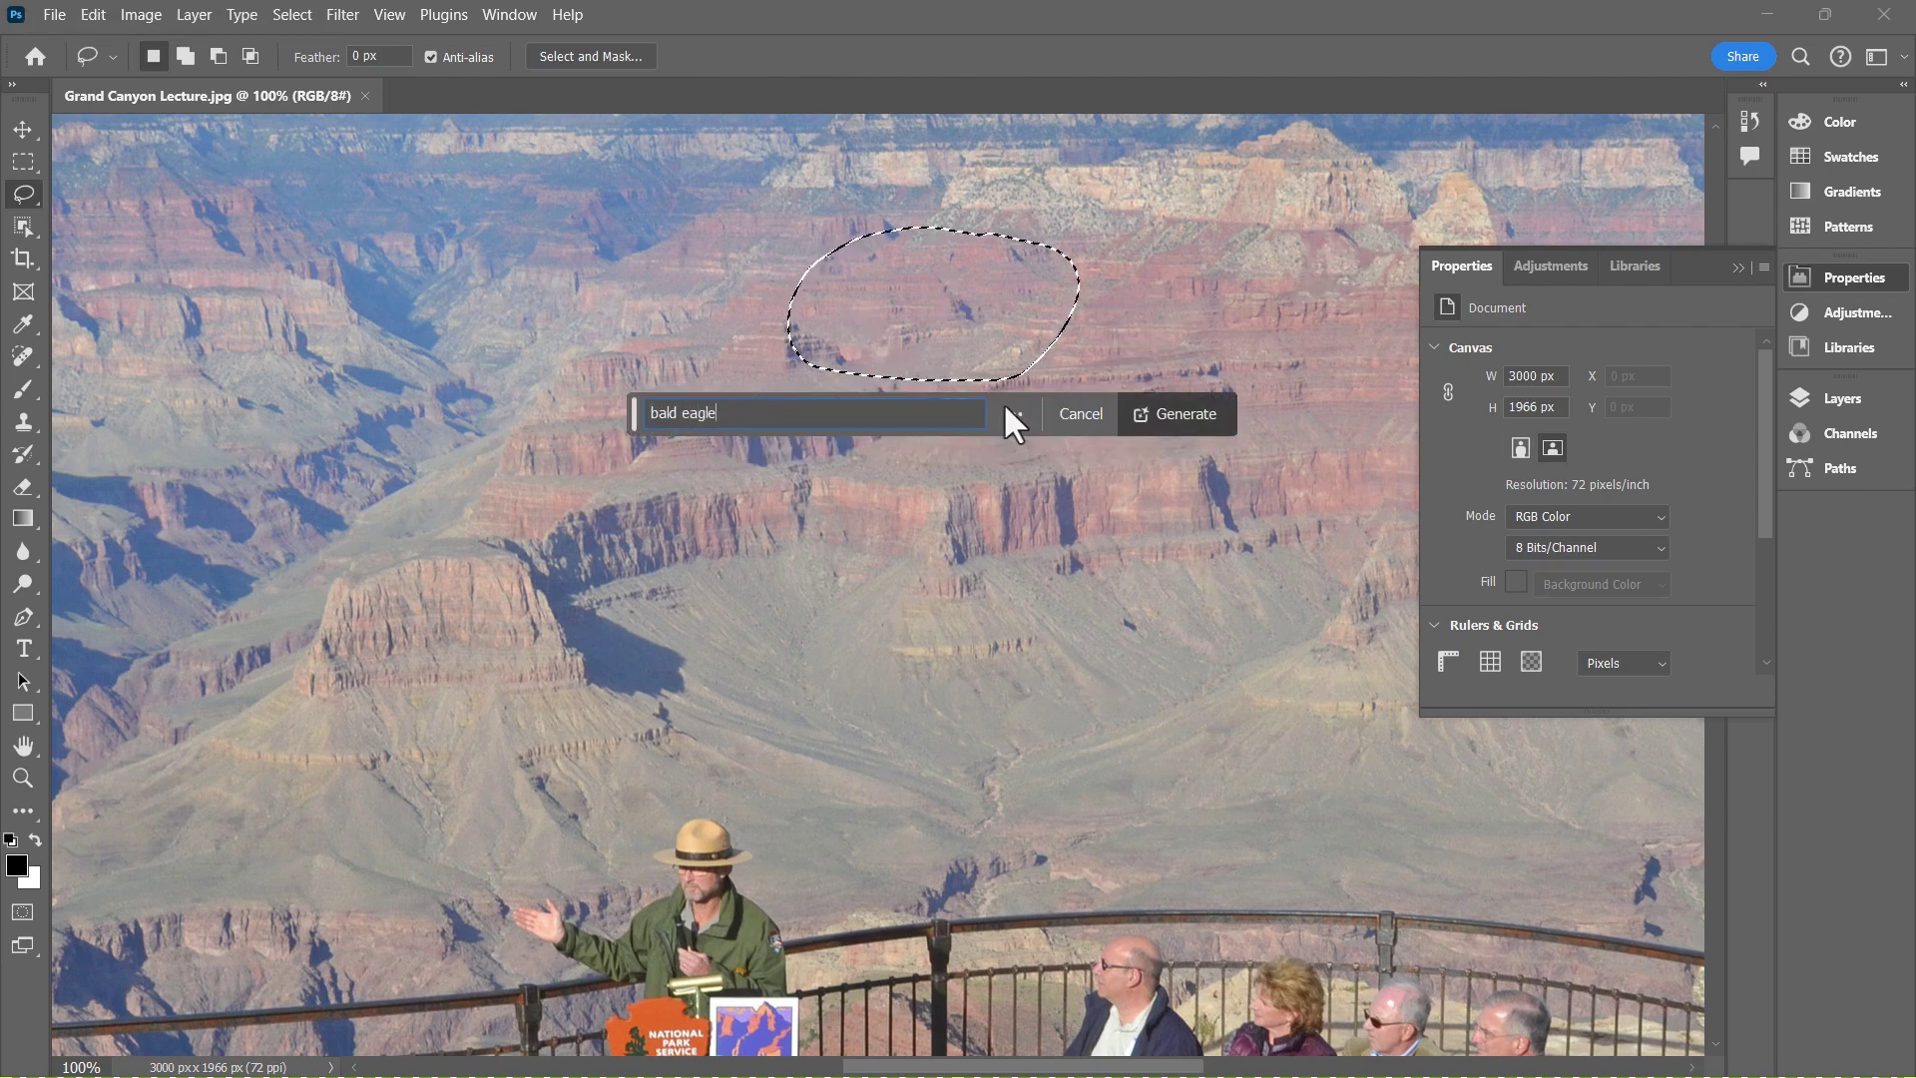
{"action": "left_click", "coordinate": [1193, 409]}
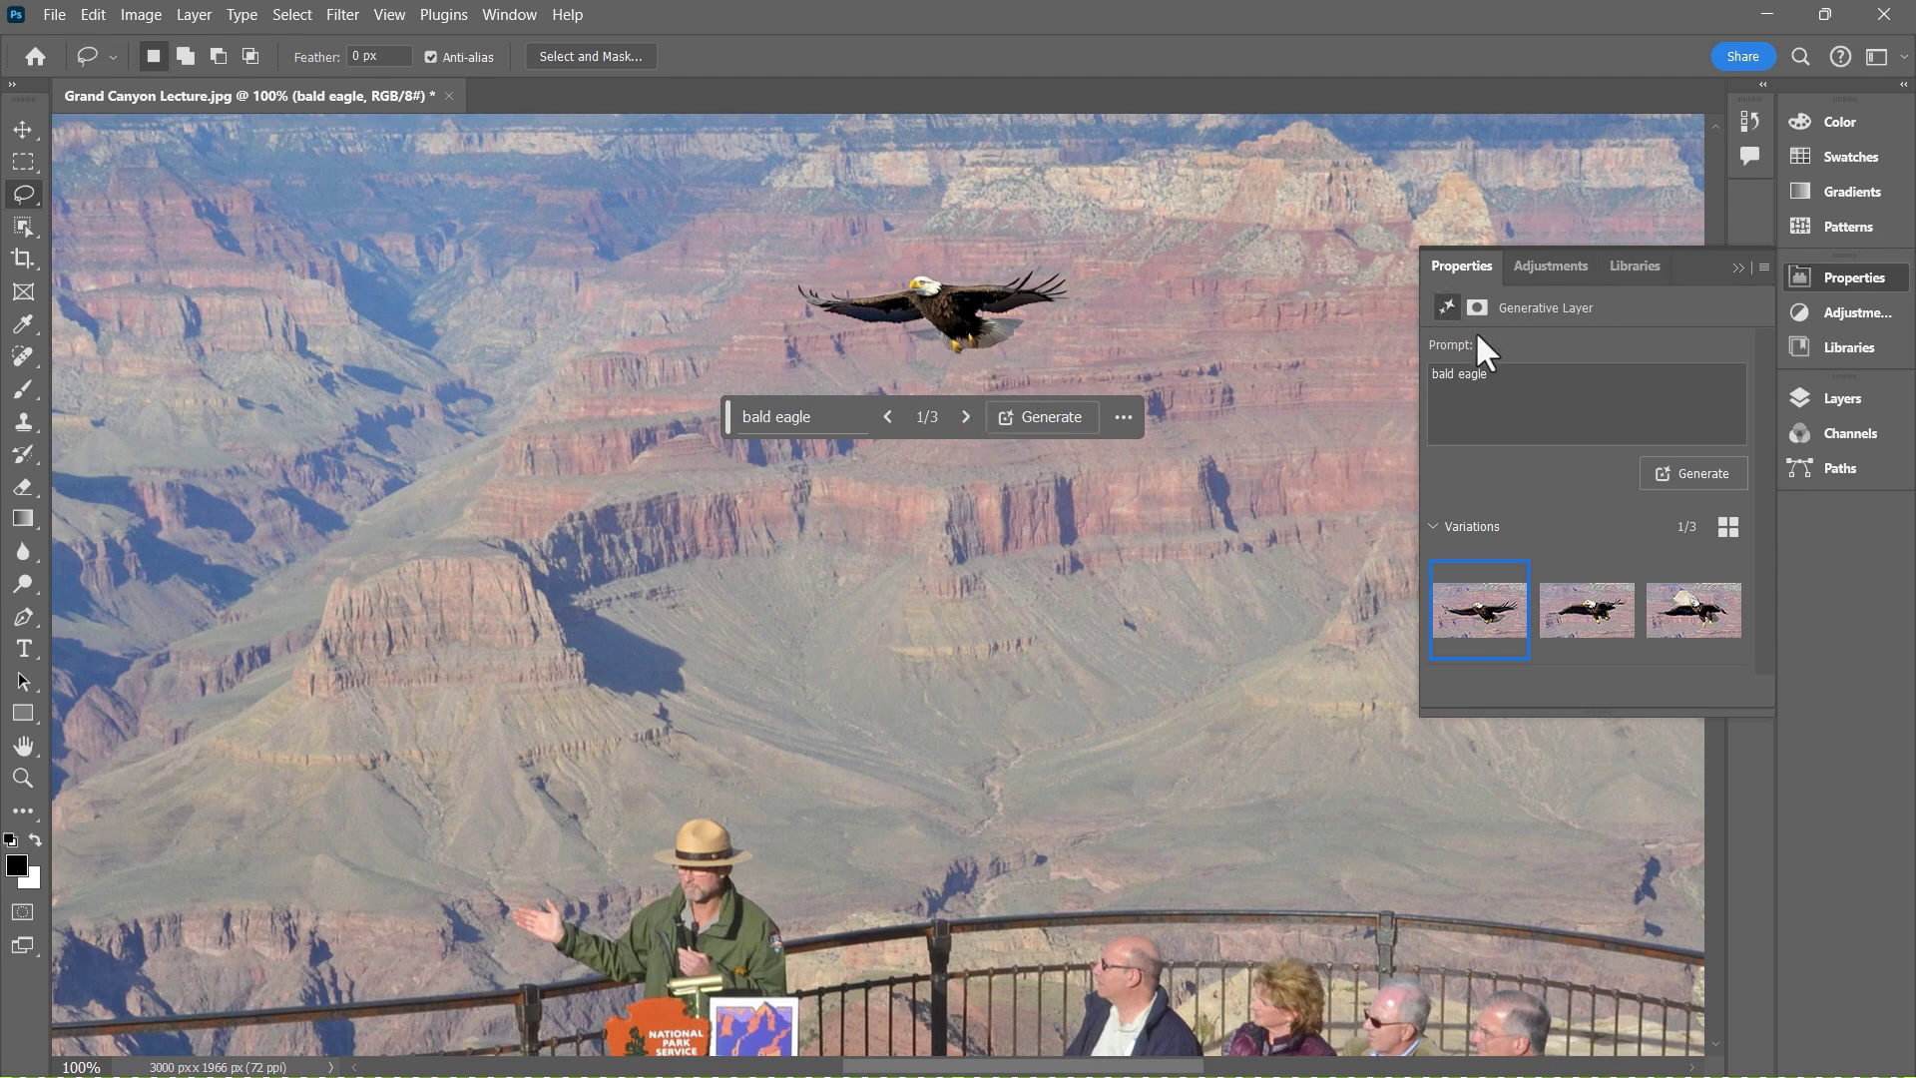
Step: Compare the three eagle variations and return to the first one
{"action": "left_click", "coordinate": [965, 419]}
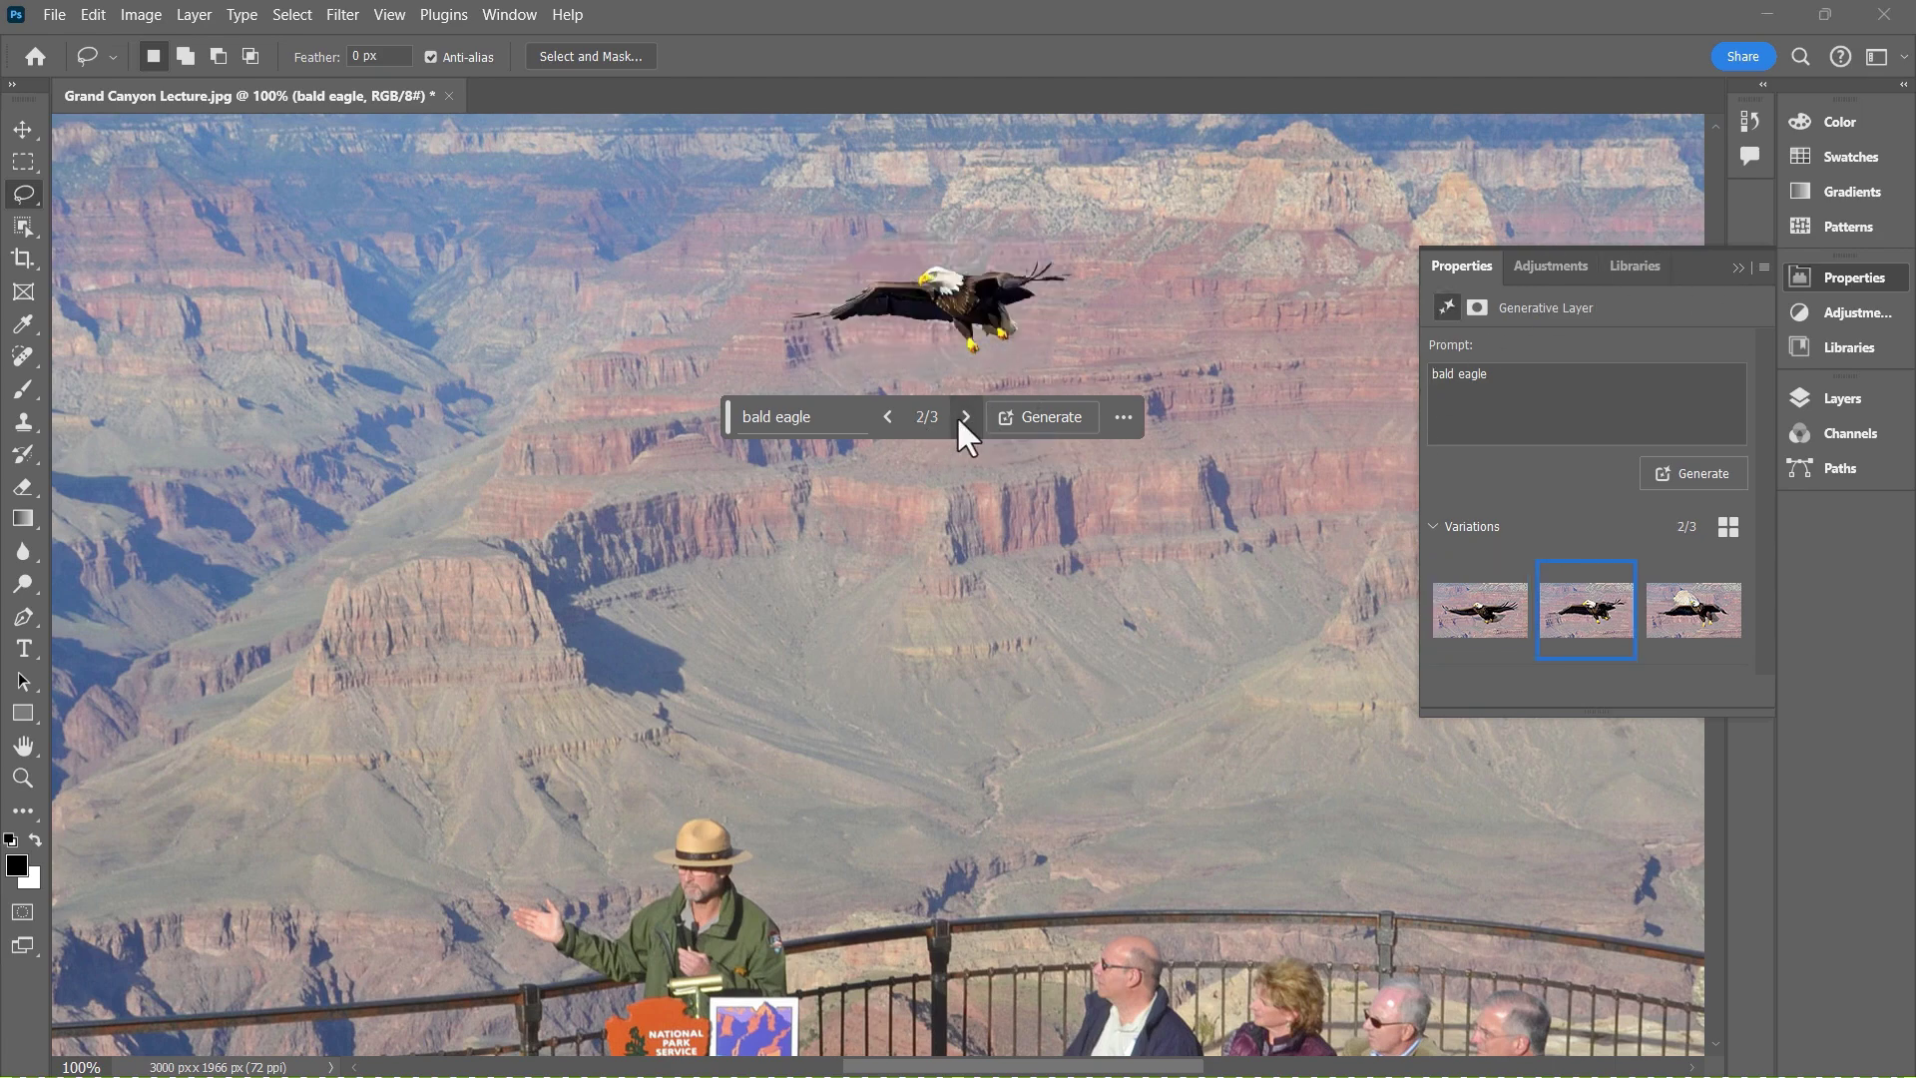
{"action": "left_click", "coordinate": [962, 418]}
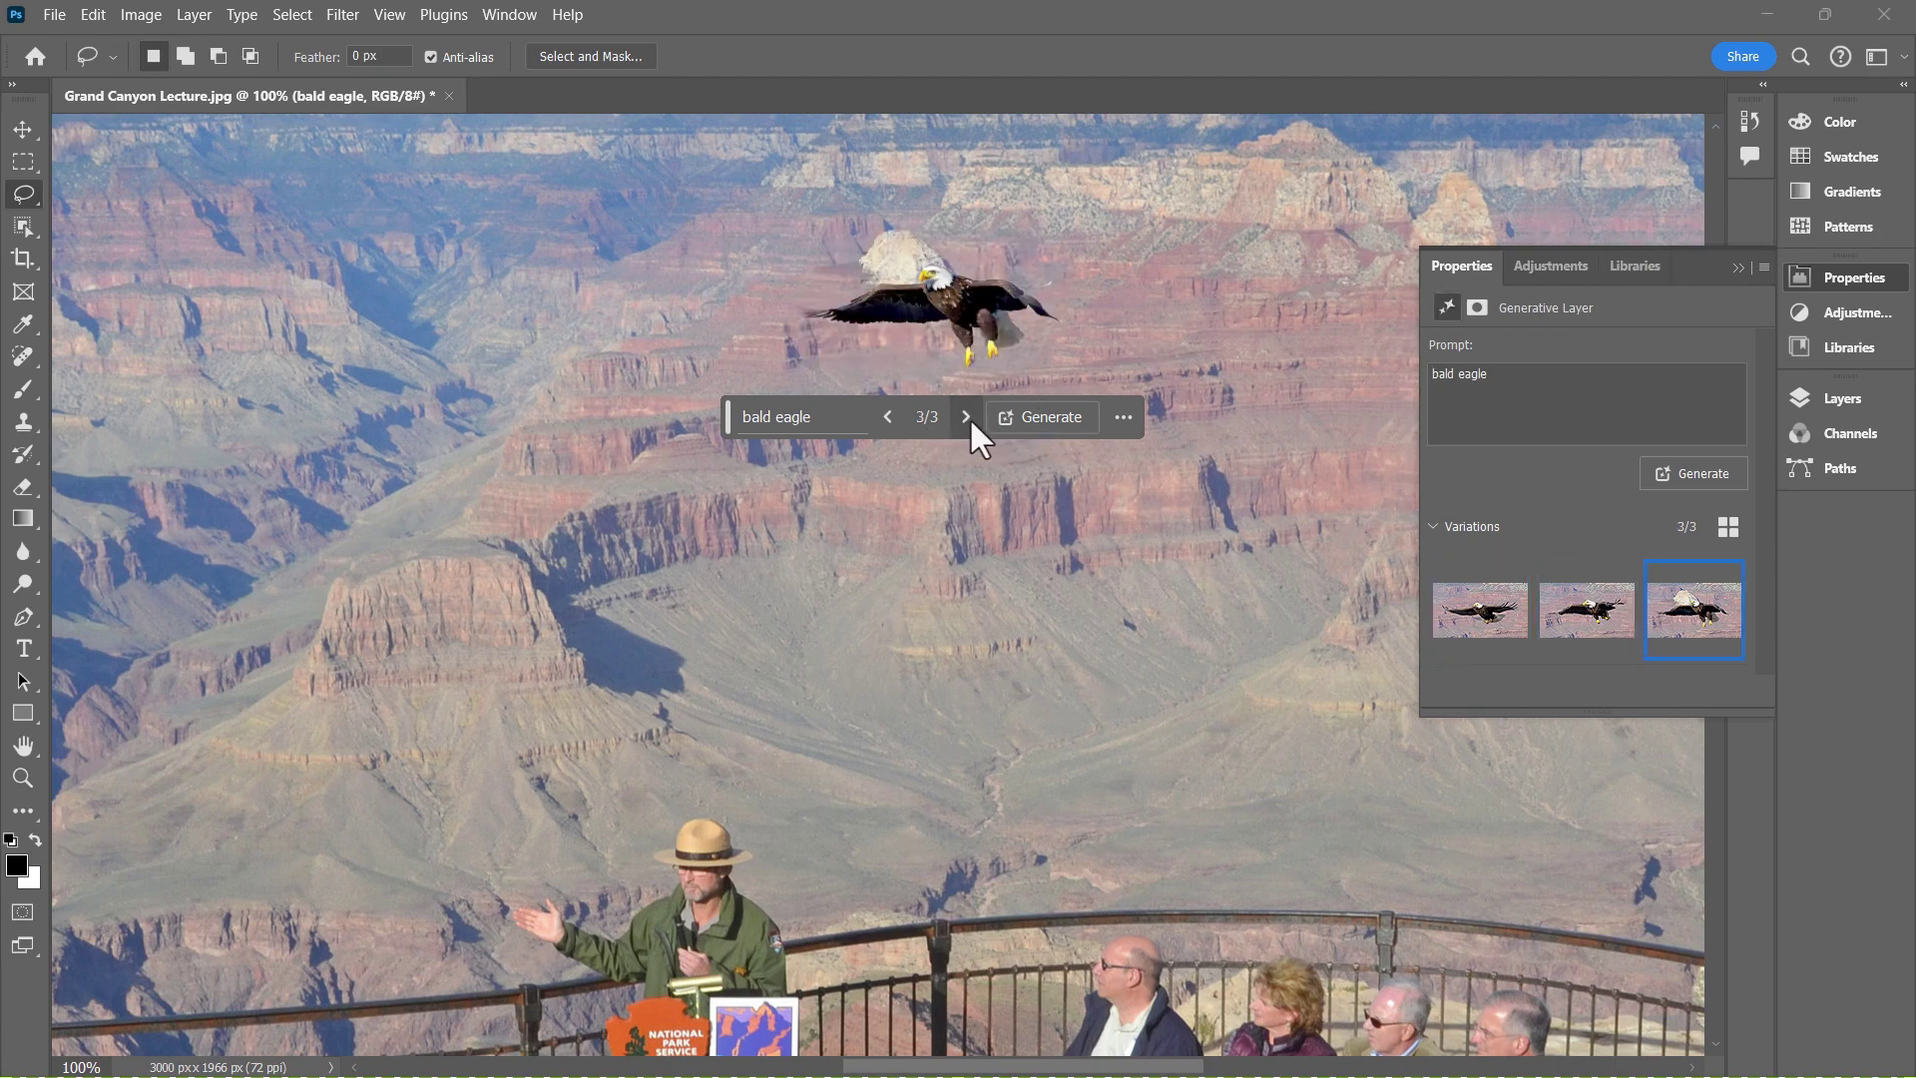
{"action": "left_click", "coordinate": [887, 416]}
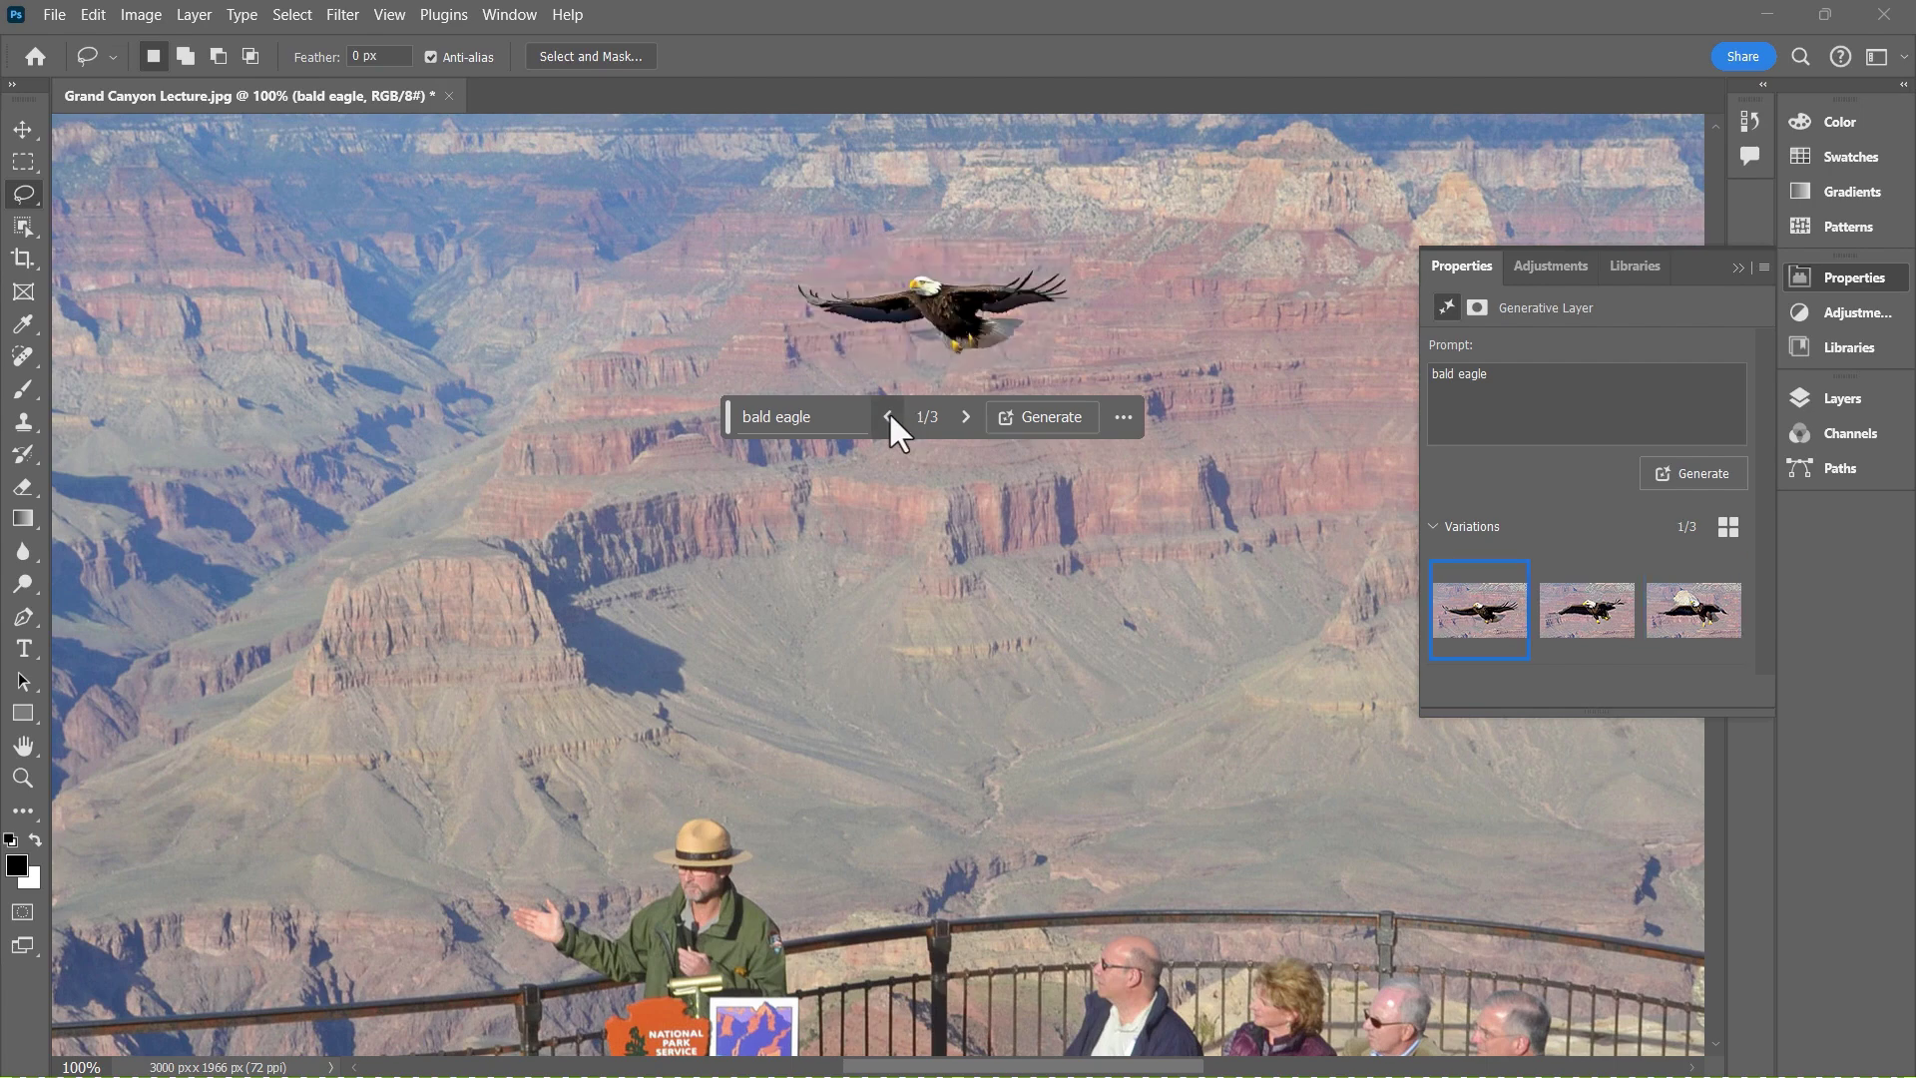
{"action": "left_click", "coordinate": [966, 417]}
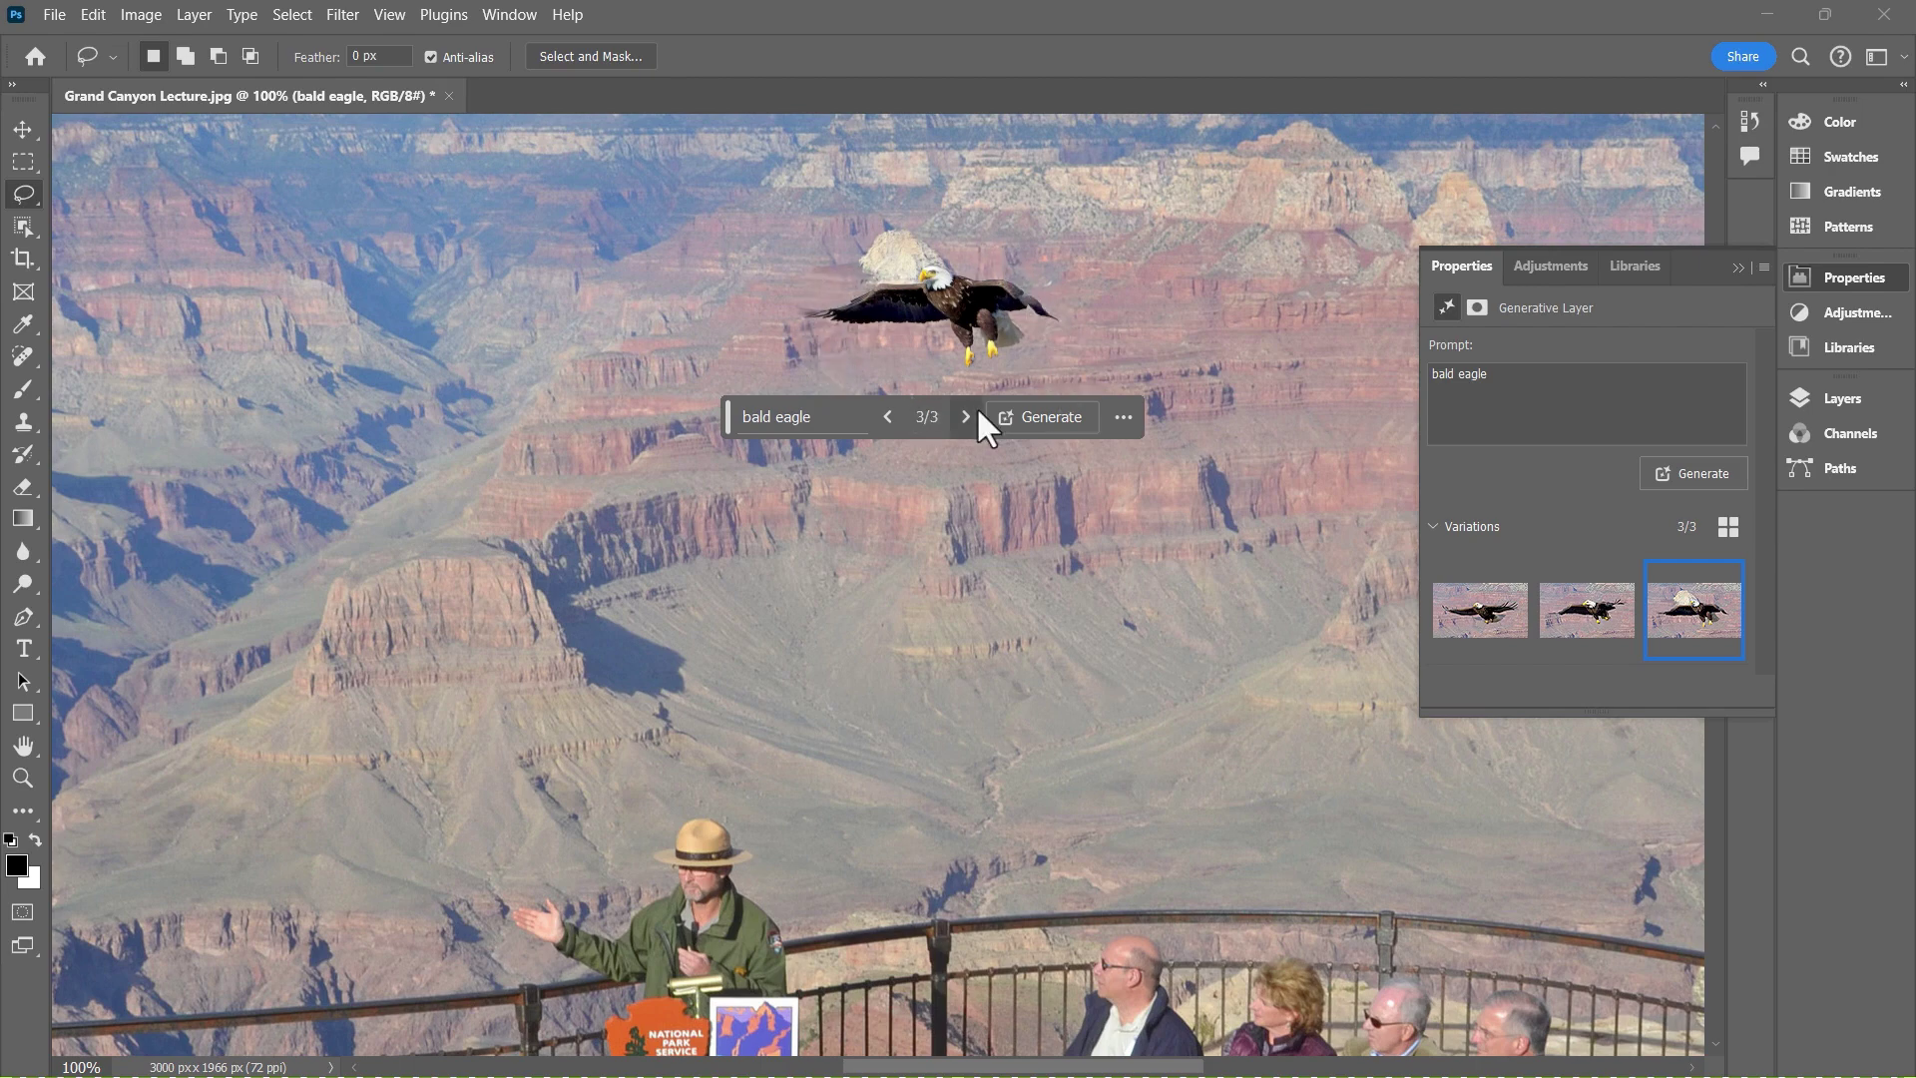
{"action": "left_click", "coordinate": [888, 417]}
{"action": "left_click", "coordinate": [888, 417]}
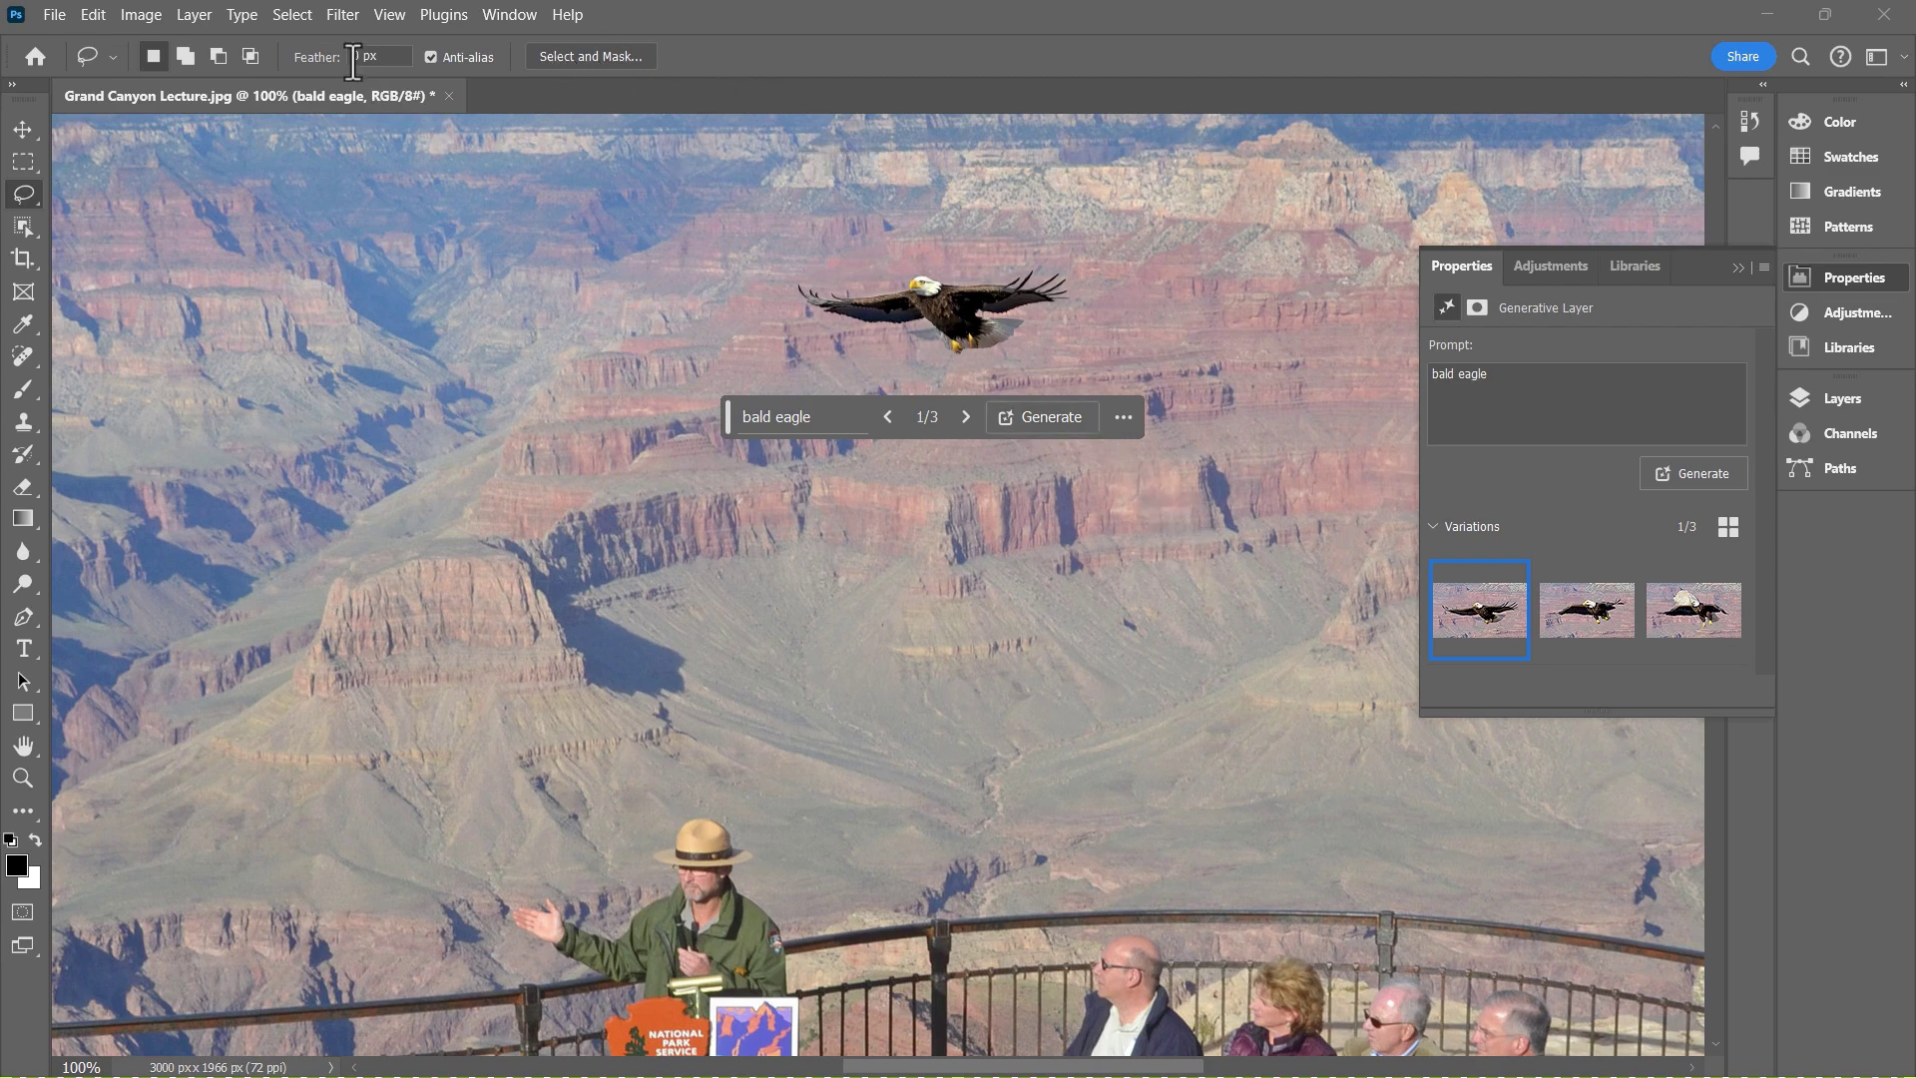
Step: Zoom out and compare the eagle variations in the context of the whole scene
{"action": "key", "text": "ctrl+minus"}
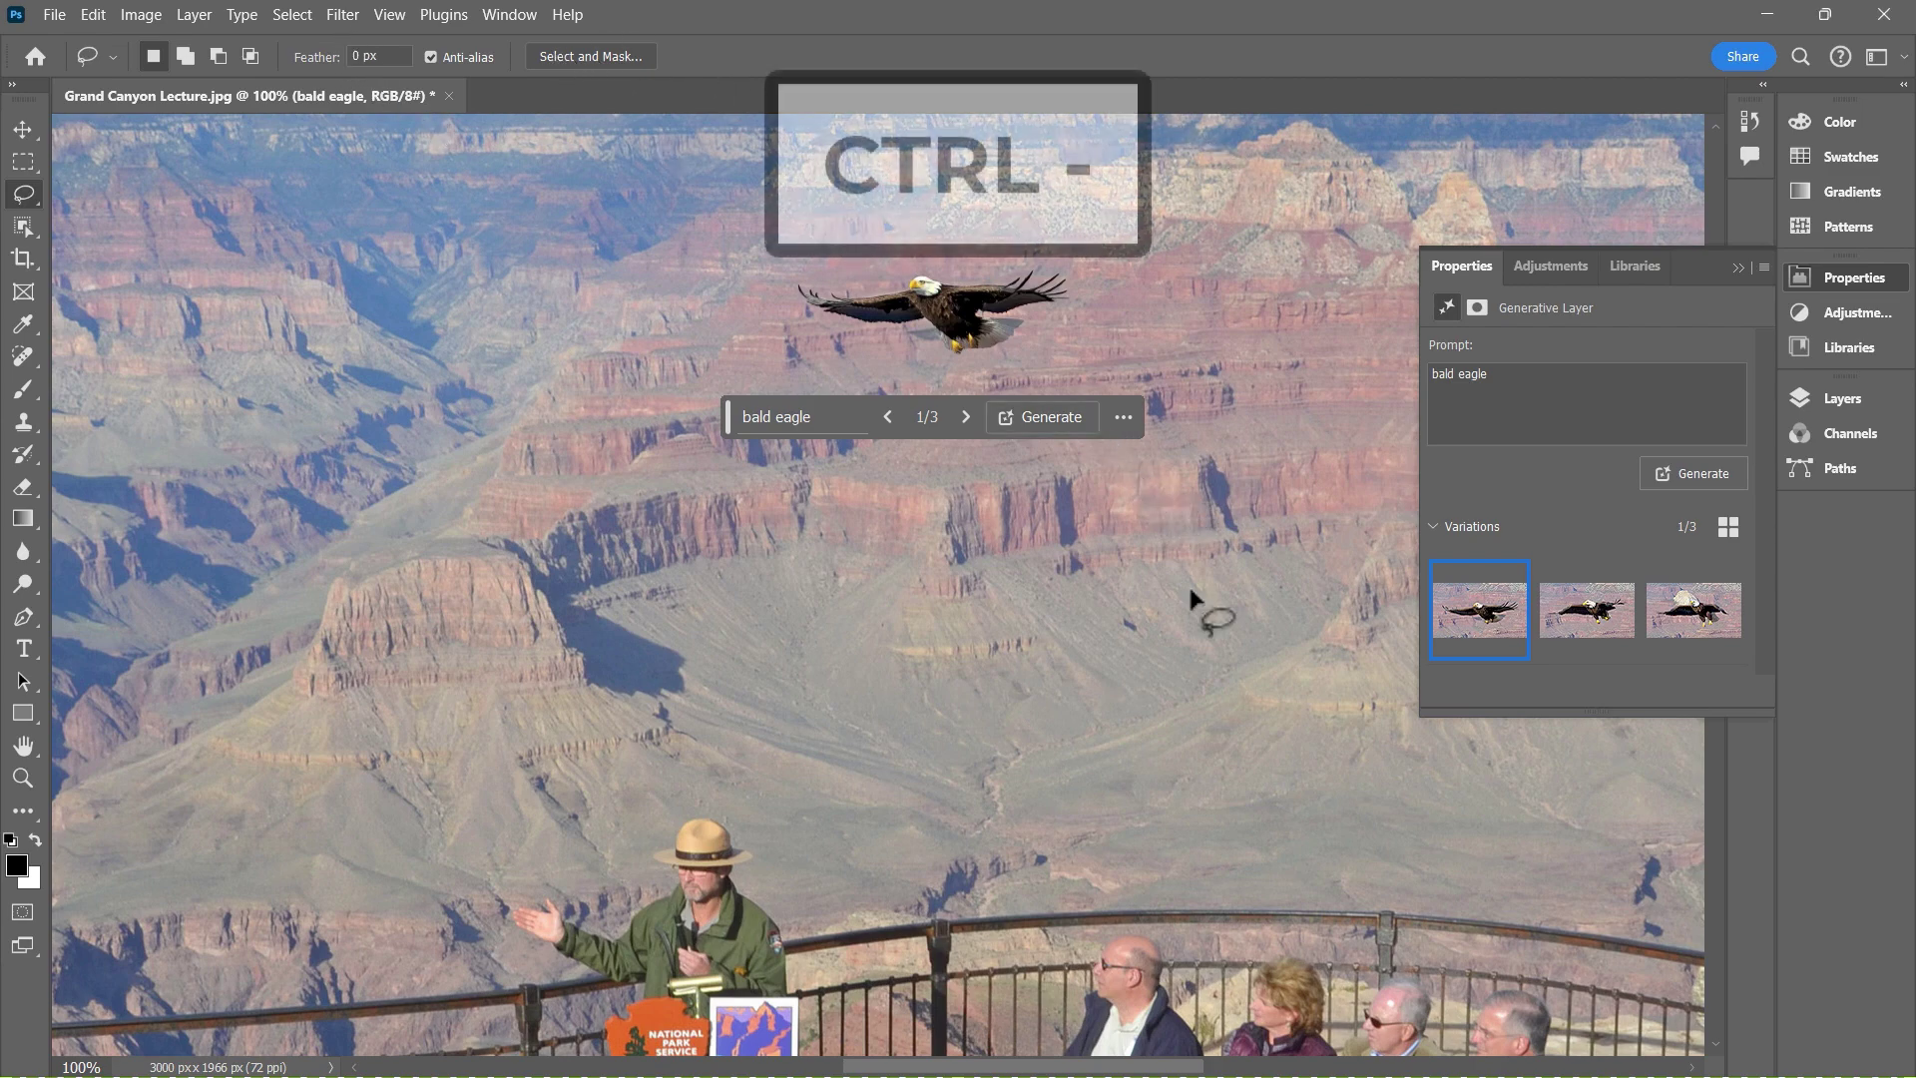
{"action": "key", "text": "ctrl+minus"}
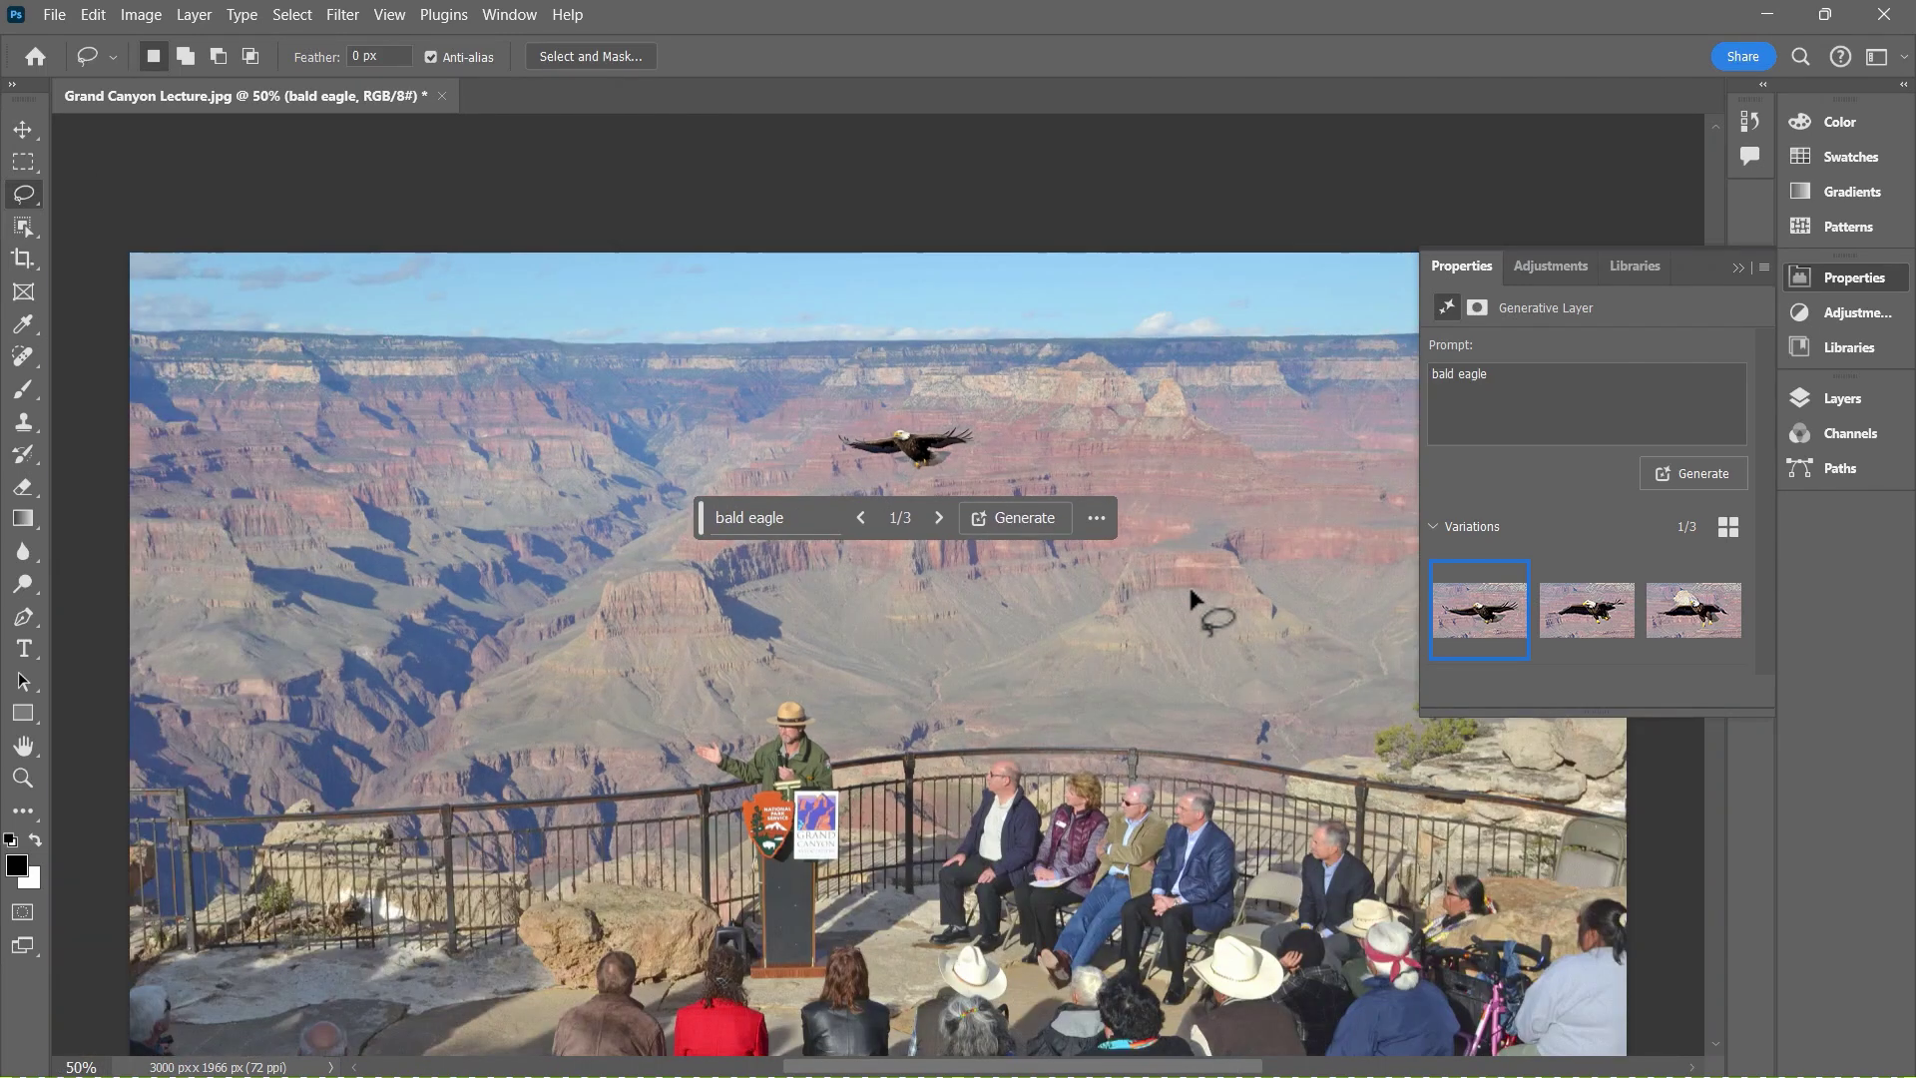
{"action": "scroll", "coordinate": [1254, 547], "scroll_direction": "down", "scroll_amount": 1}
{"action": "left_click", "coordinate": [936, 458]}
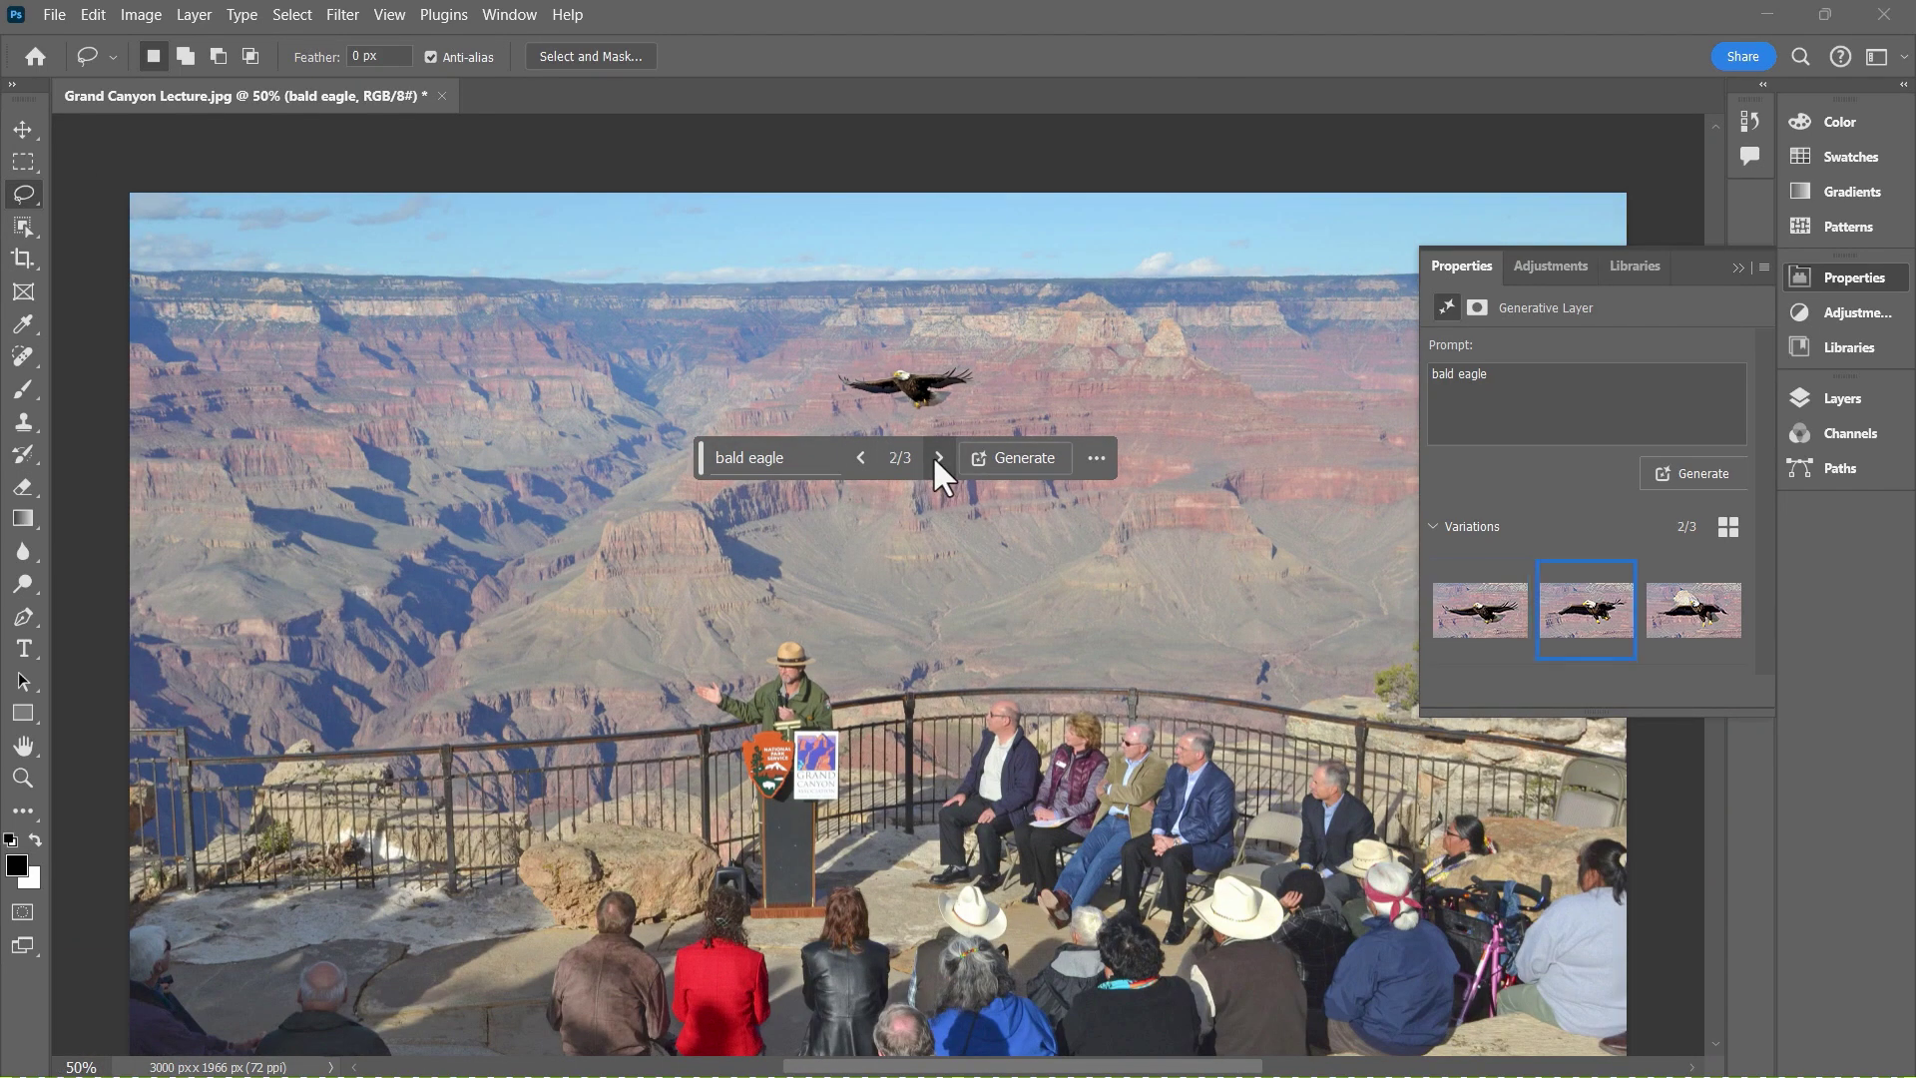
{"action": "left_click", "coordinate": [858, 455]}
{"action": "left_click", "coordinate": [1194, 469]}
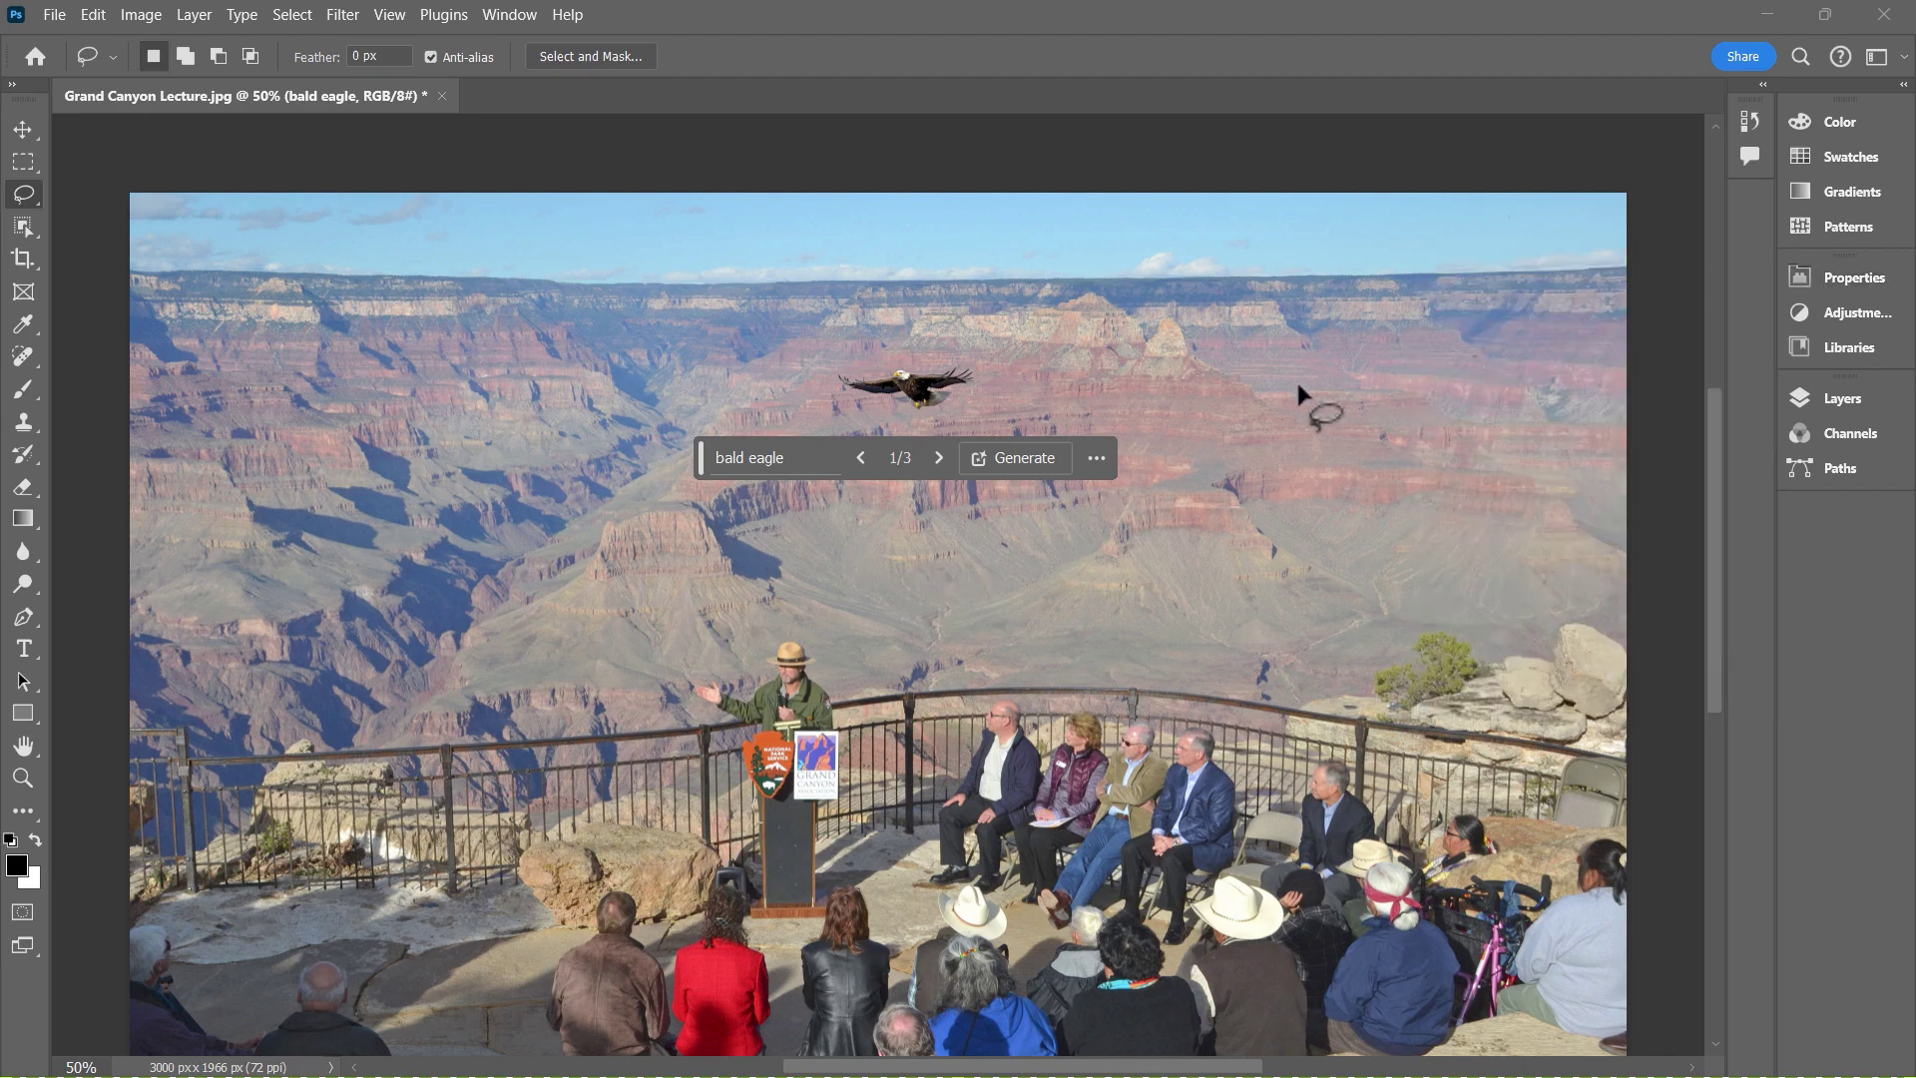
{"action": "left_click", "coordinate": [938, 457]}
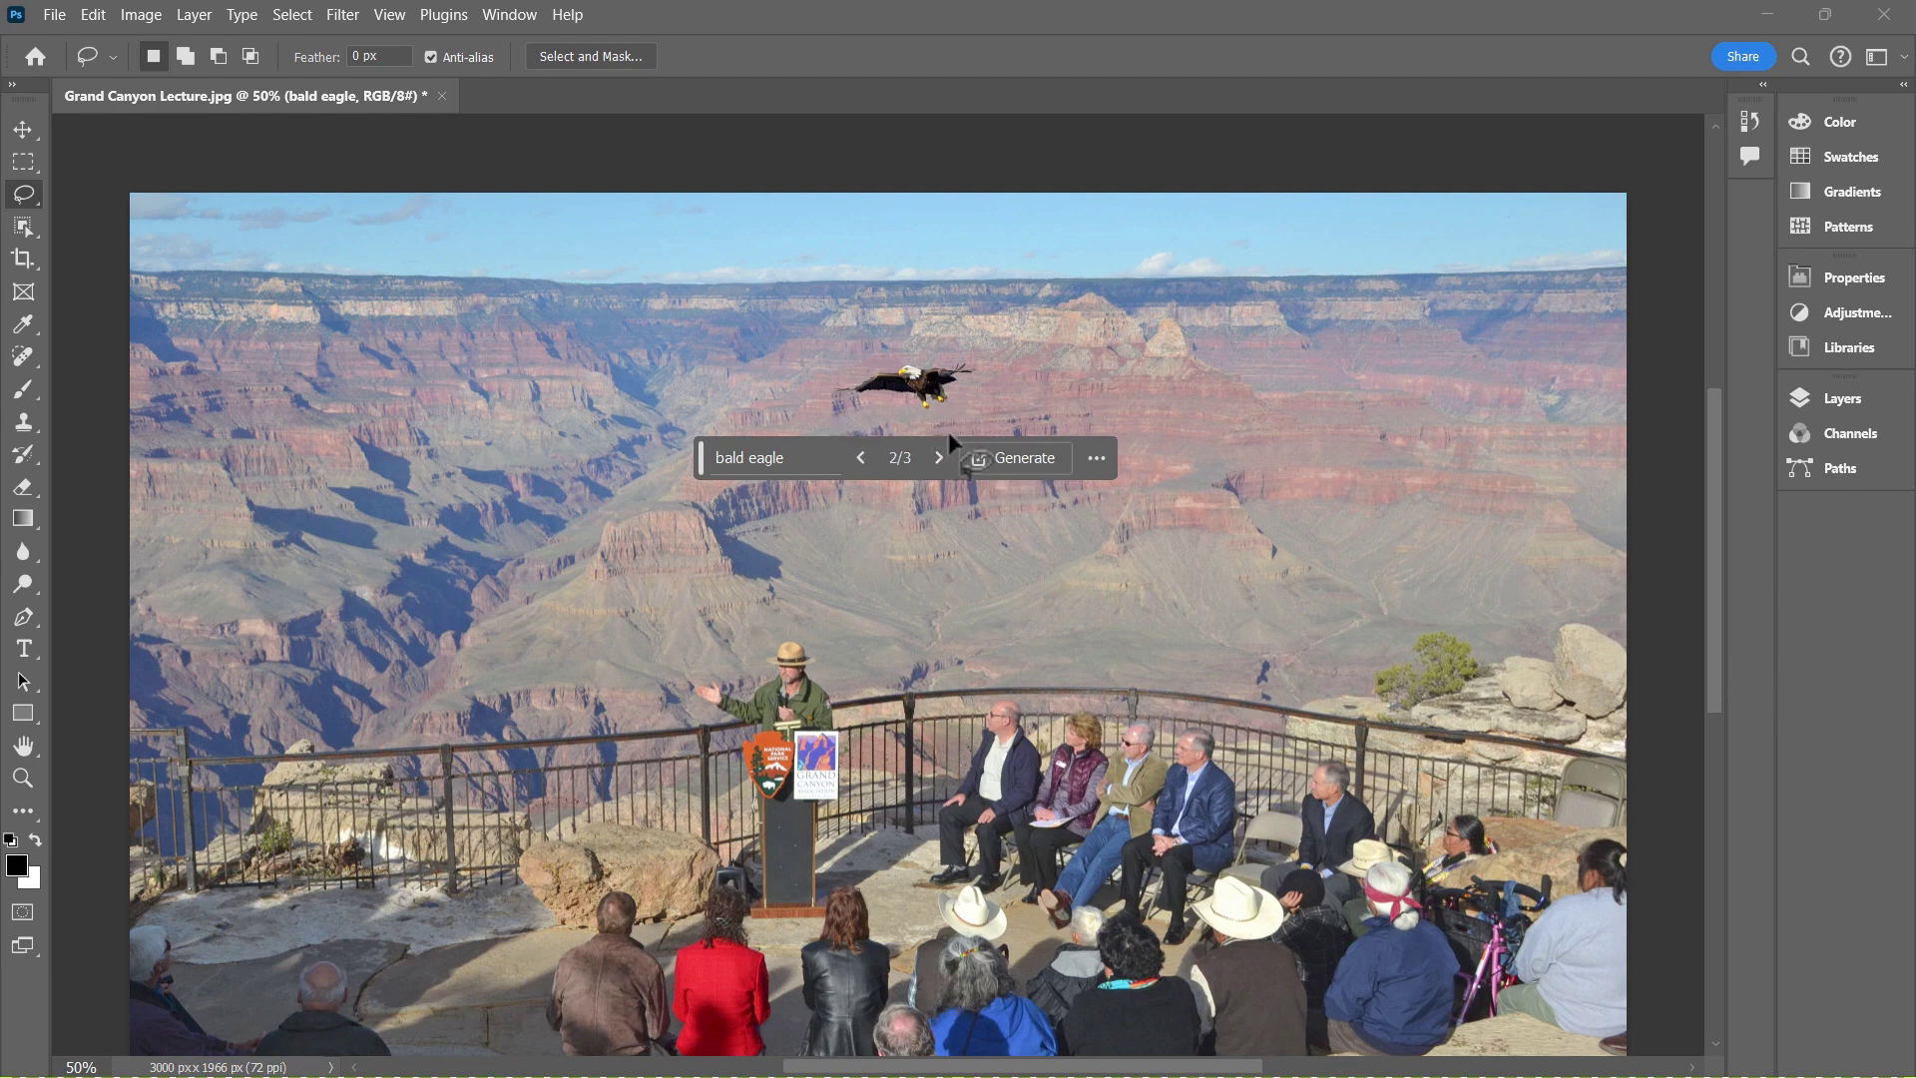
Step: Delete two unwanted eagle variations, leaving a single one (1/1)
{"action": "left_click", "coordinate": [1098, 463]}
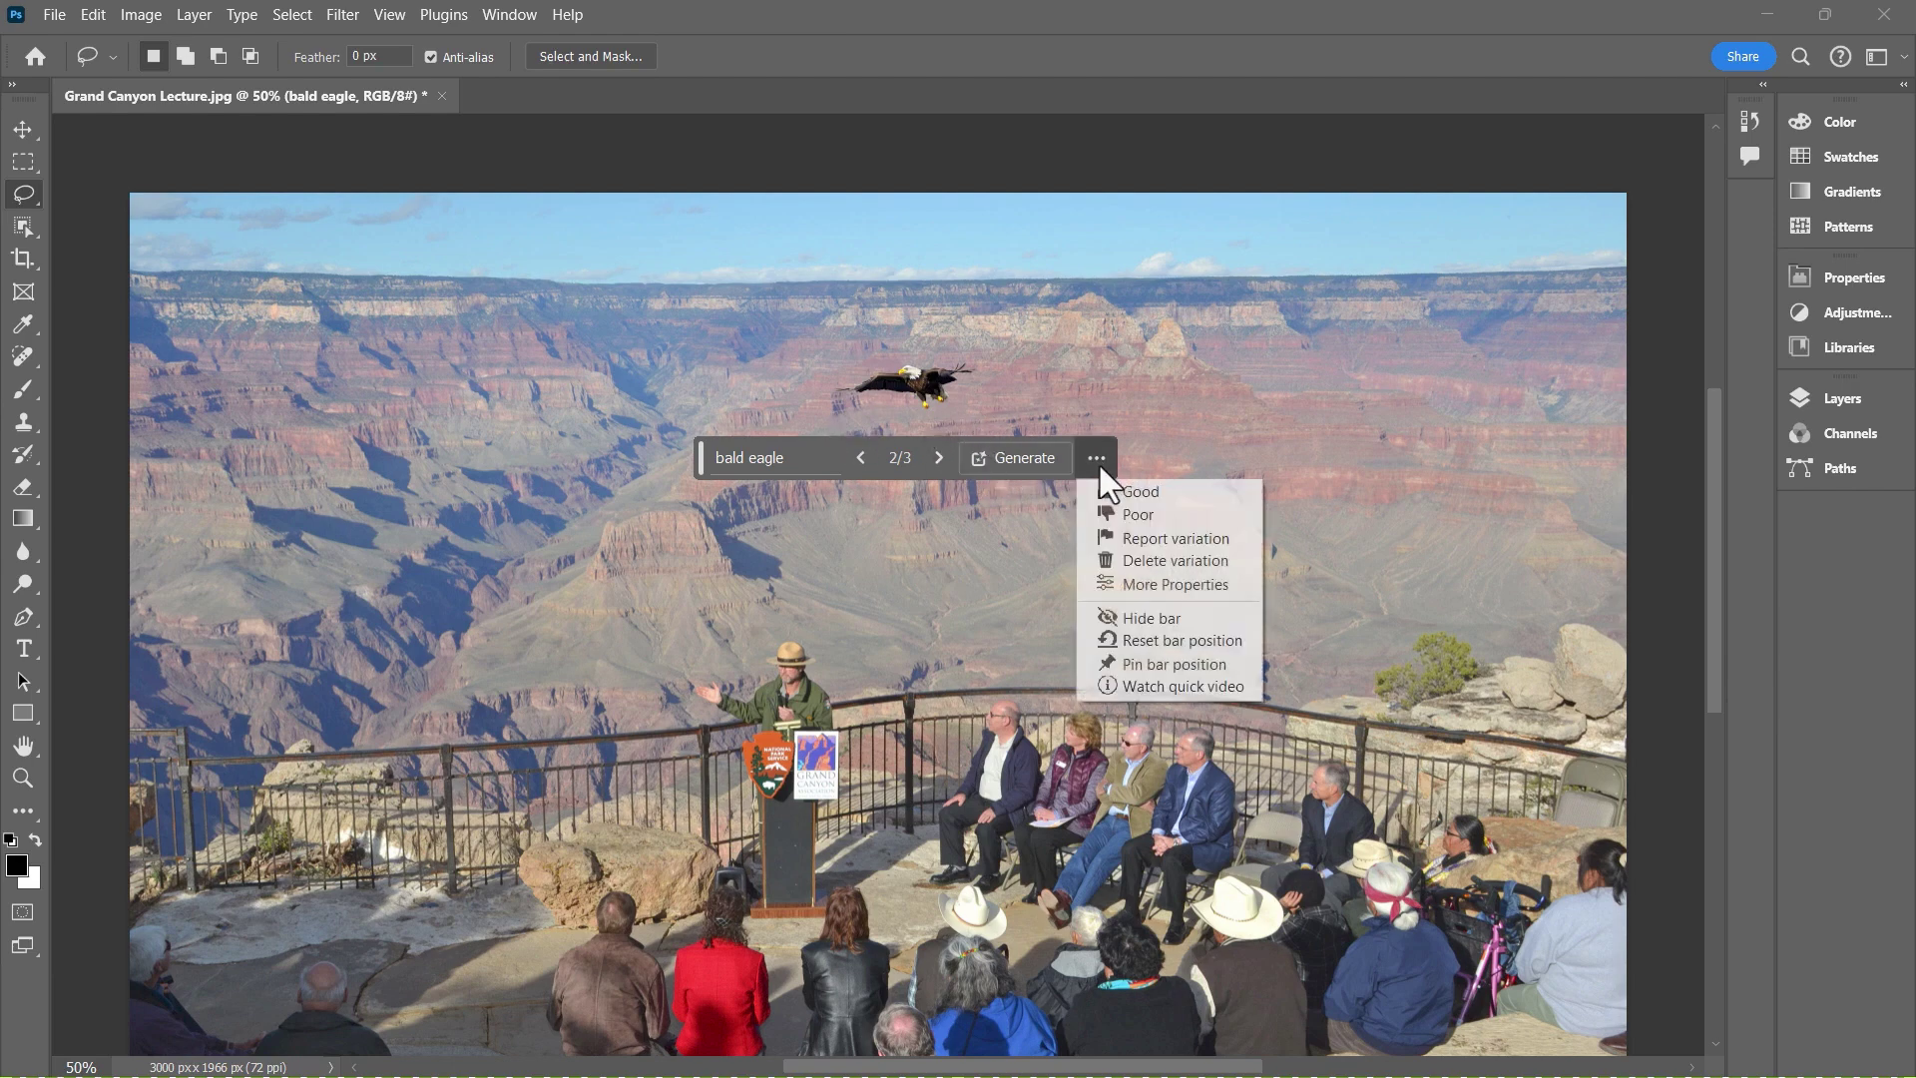
{"action": "left_click", "coordinate": [1177, 560]}
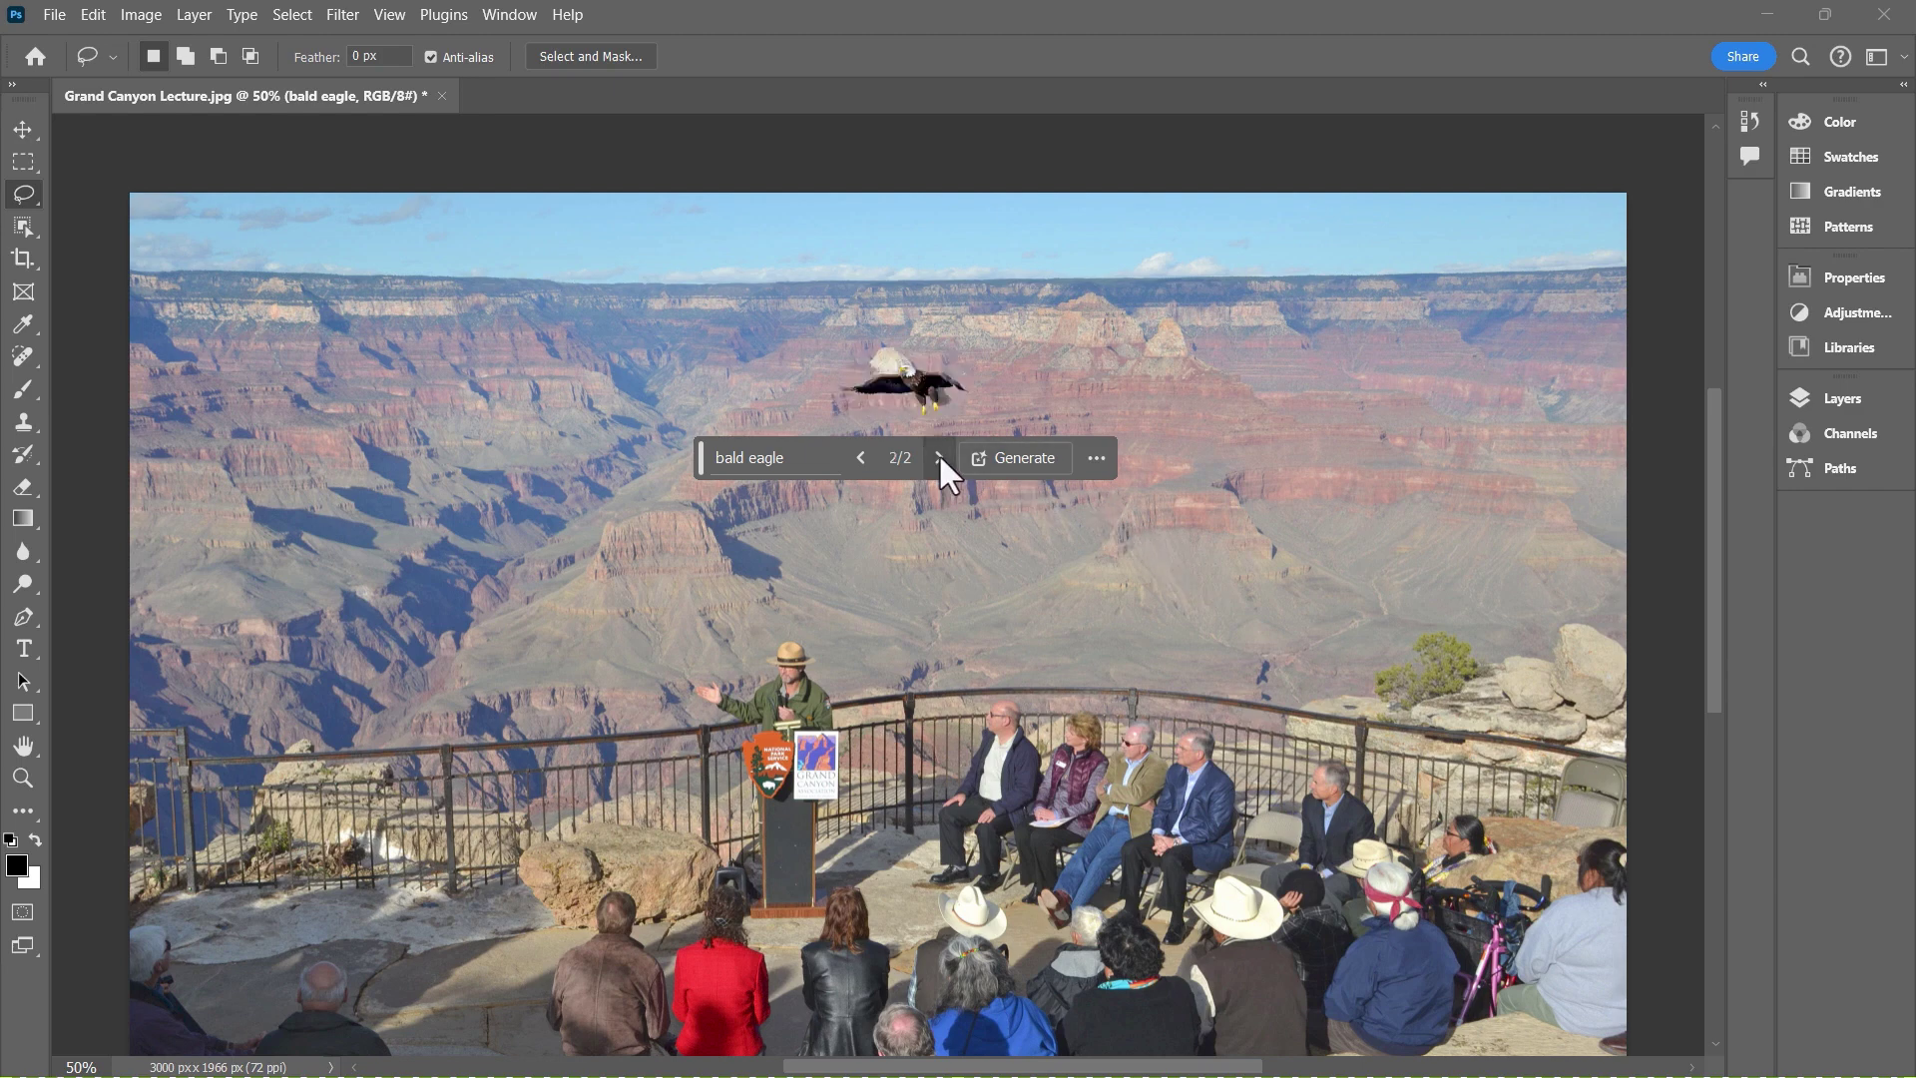
{"action": "left_click", "coordinate": [1097, 458]}
{"action": "left_click", "coordinate": [1163, 559]}
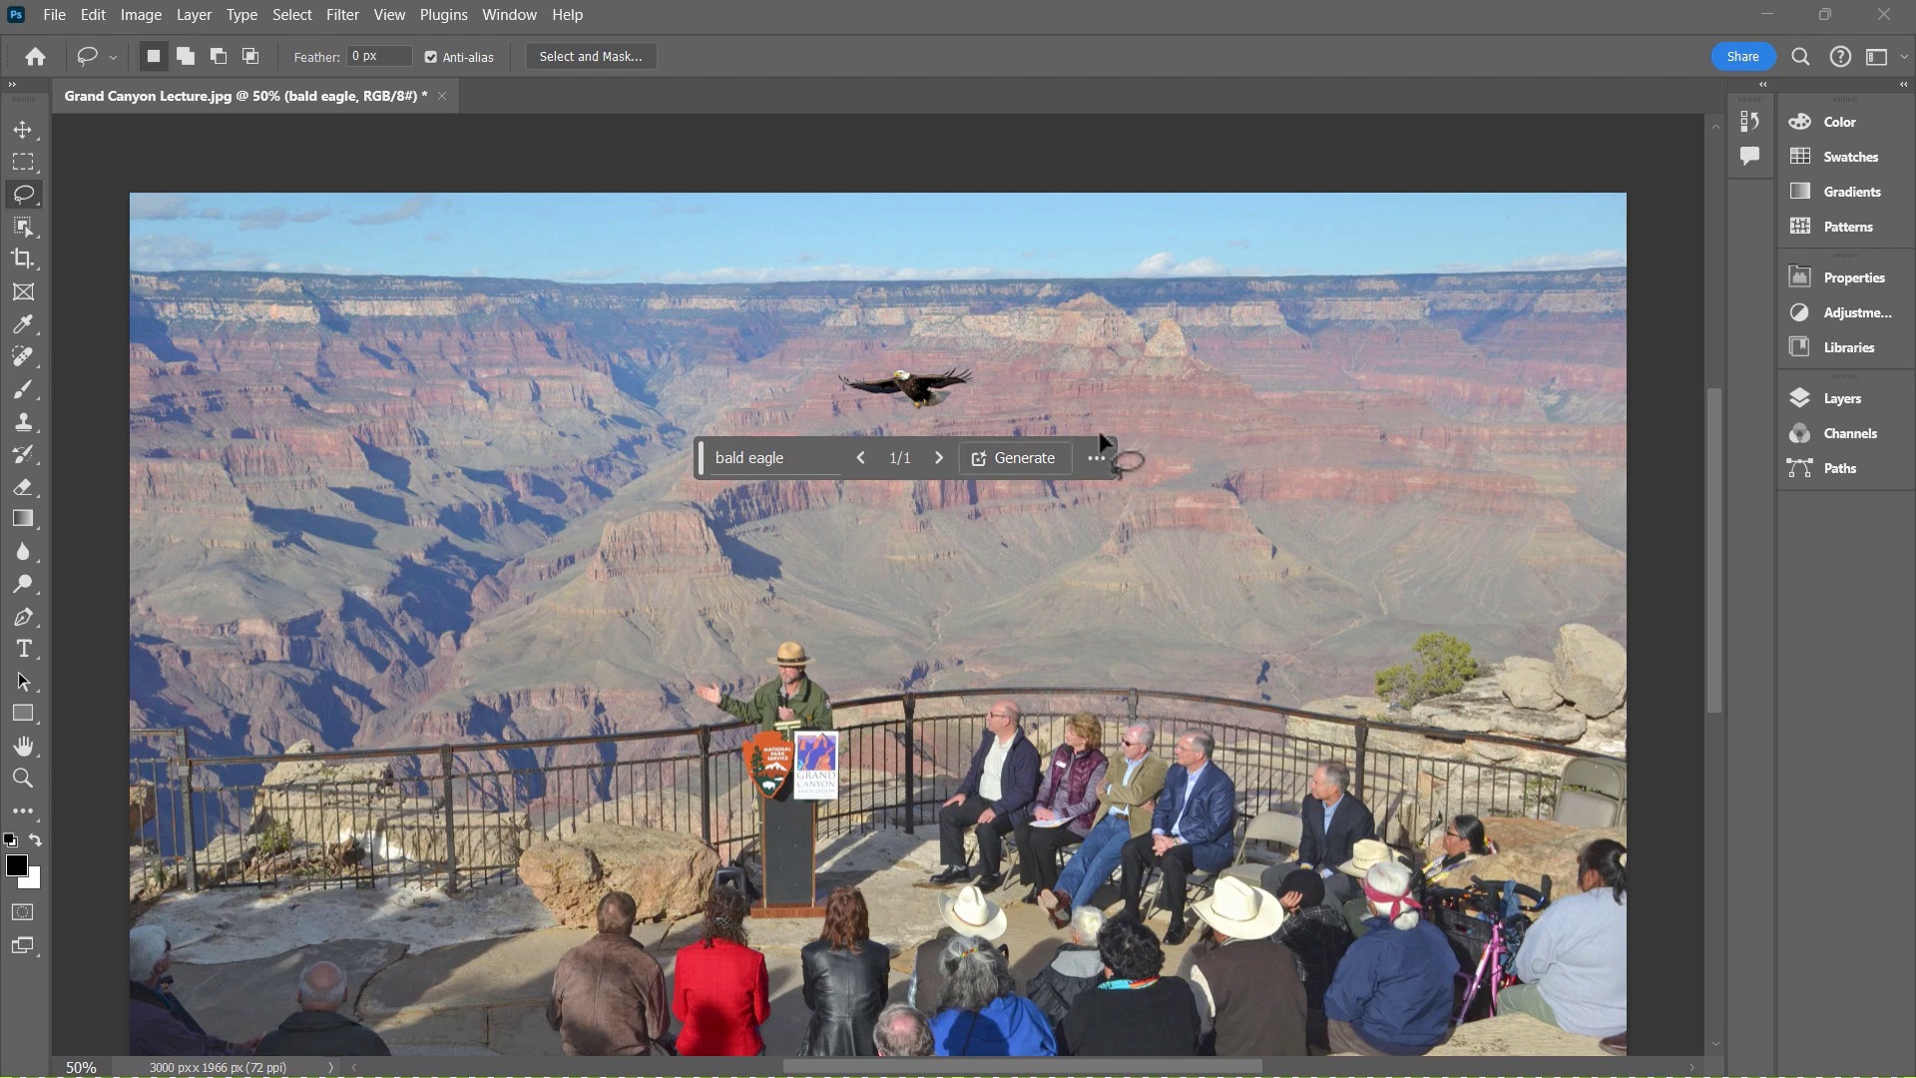
Step: Lasso around the seated audience member in the brown jacket at the front
{"action": "scroll", "coordinate": [828, 456], "scroll_direction": "down", "scroll_amount": 1}
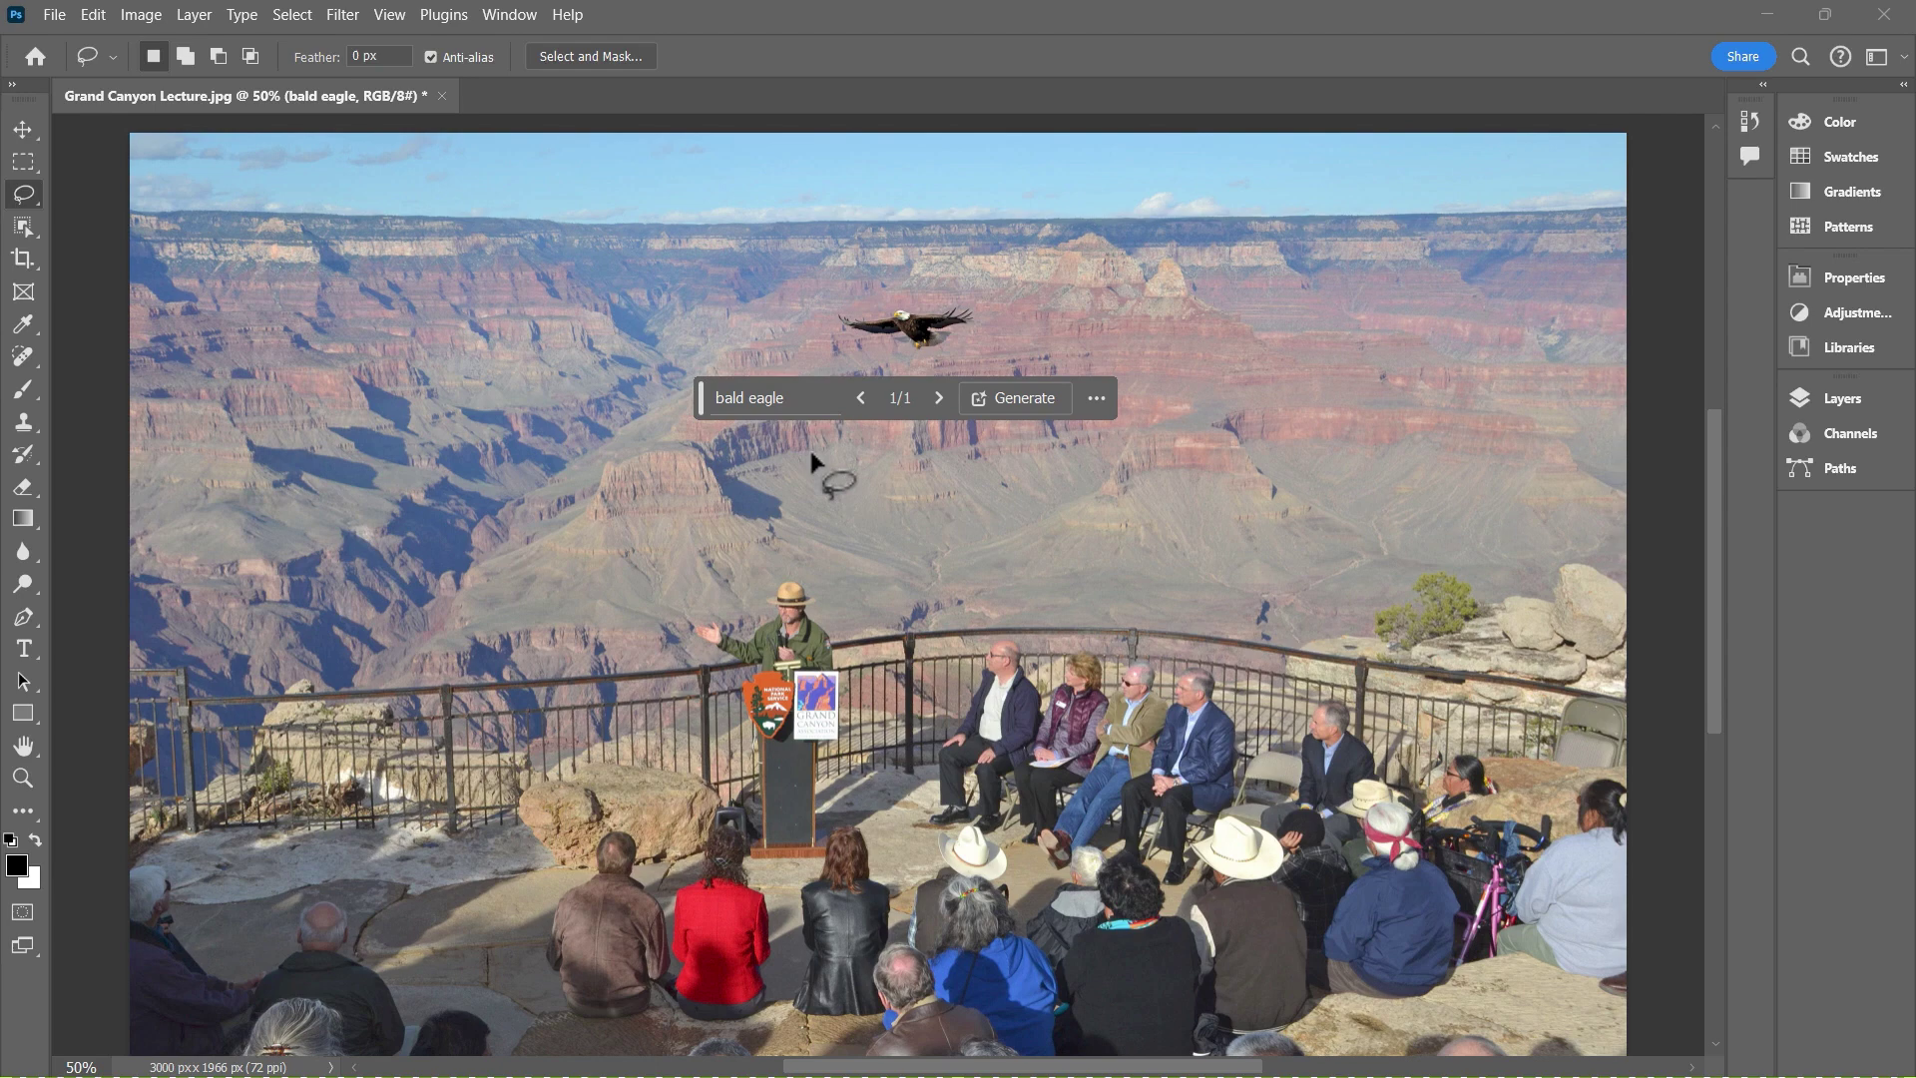
{"action": "scroll", "coordinate": [828, 853], "scroll_direction": "down", "scroll_amount": 3}
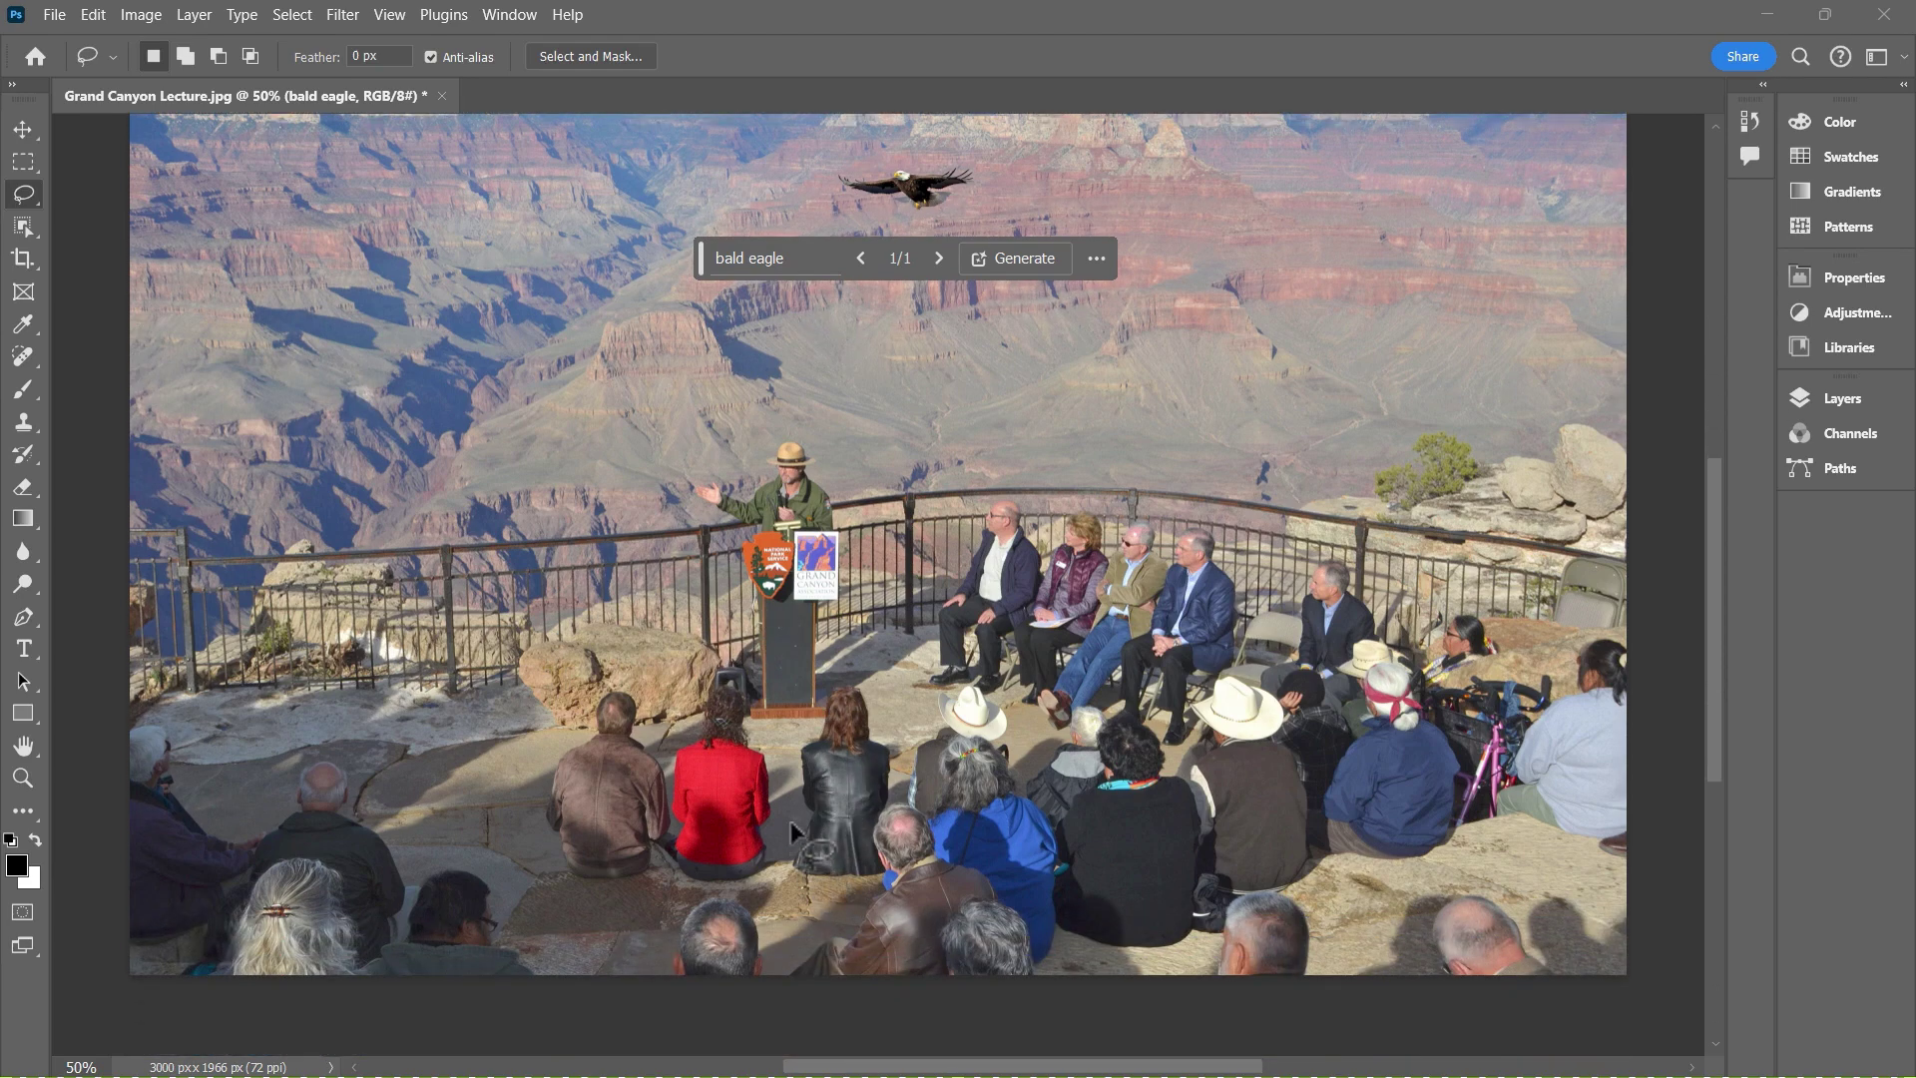
{"action": "scroll", "coordinate": [797, 824], "scroll_direction": "down", "scroll_amount": 1}
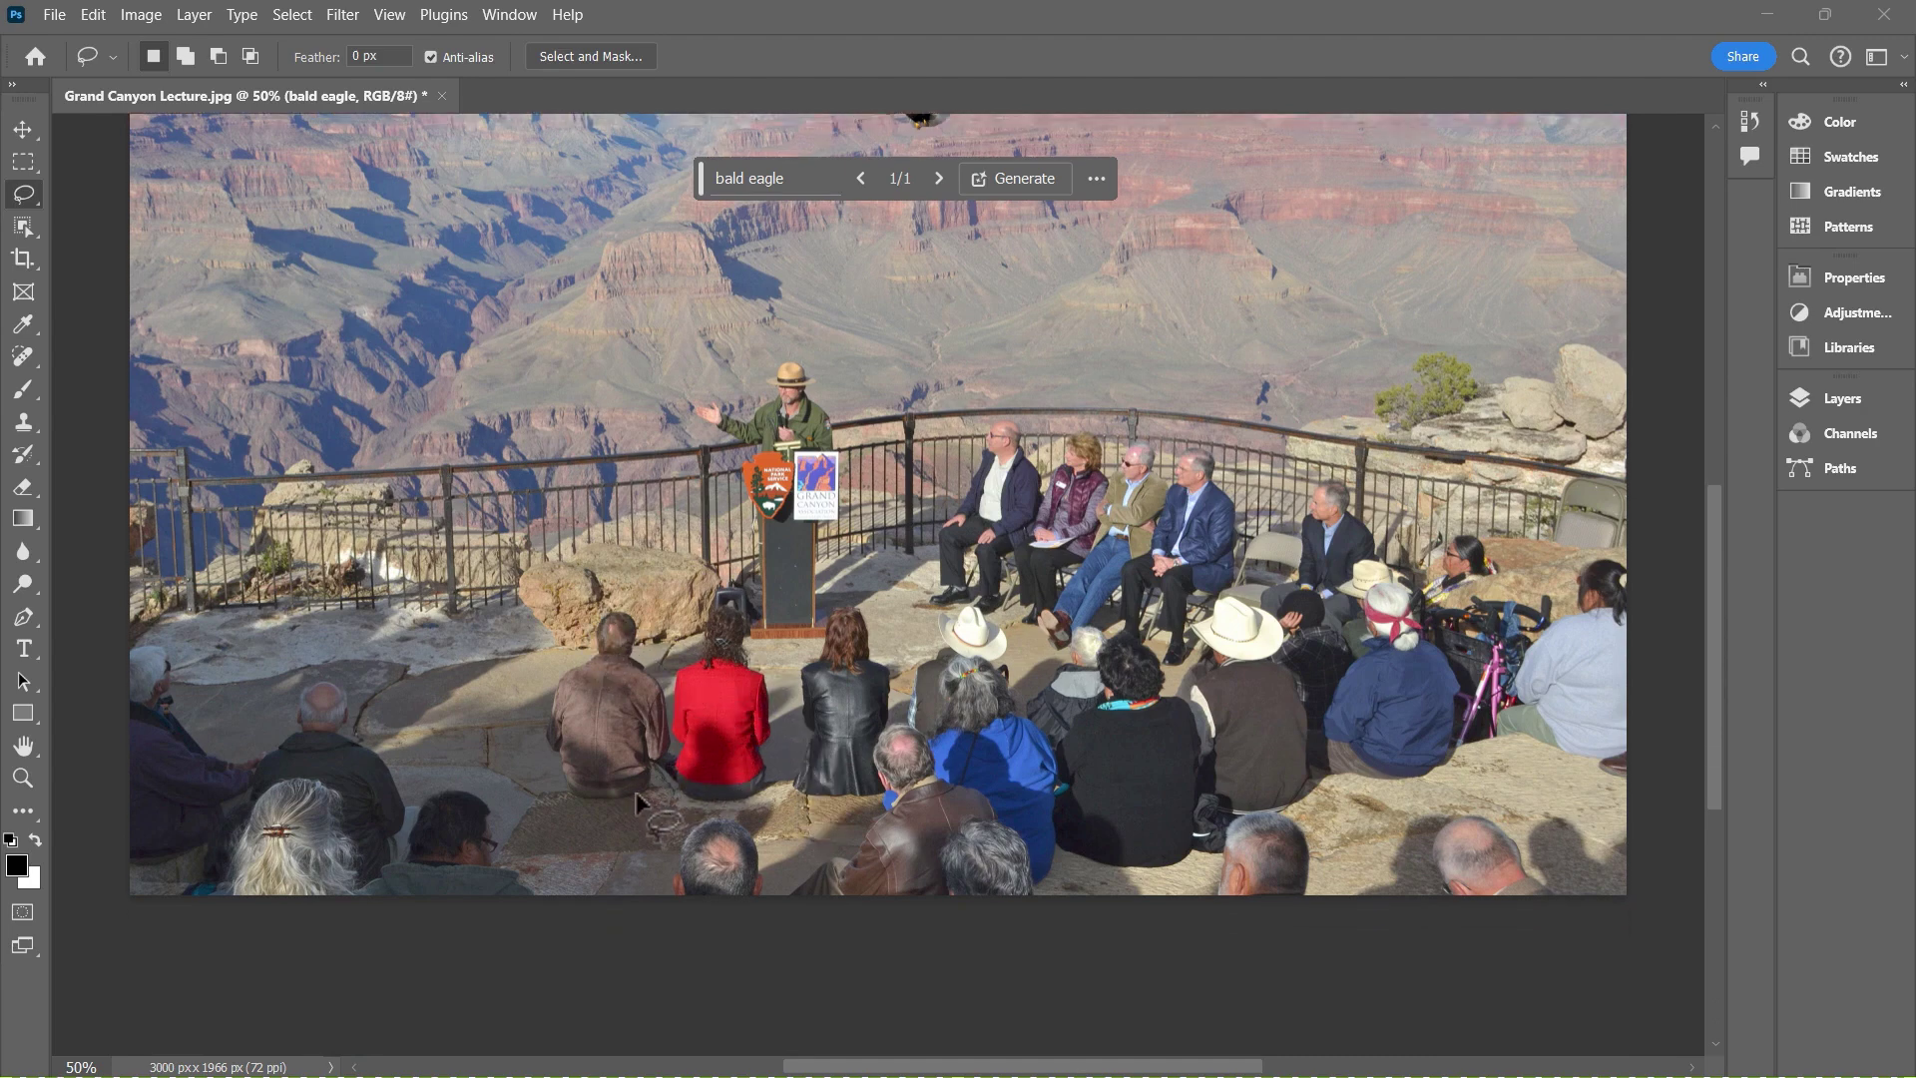
{"action": "mouse_move", "coordinate": [574, 798]}
{"action": "left_mouse_down"}
{"action": "mouse_move", "coordinate": [532, 744]}
{"action": "mouse_move", "coordinate": [544, 670]}
{"action": "mouse_move", "coordinate": [596, 631]}
{"action": "mouse_move", "coordinate": [658, 678]}
{"action": "mouse_move", "coordinate": [677, 768]}
{"action": "mouse_move", "coordinate": [672, 794]}
{"action": "mouse_move", "coordinate": [597, 808]}
{"action": "left_mouse_up"}
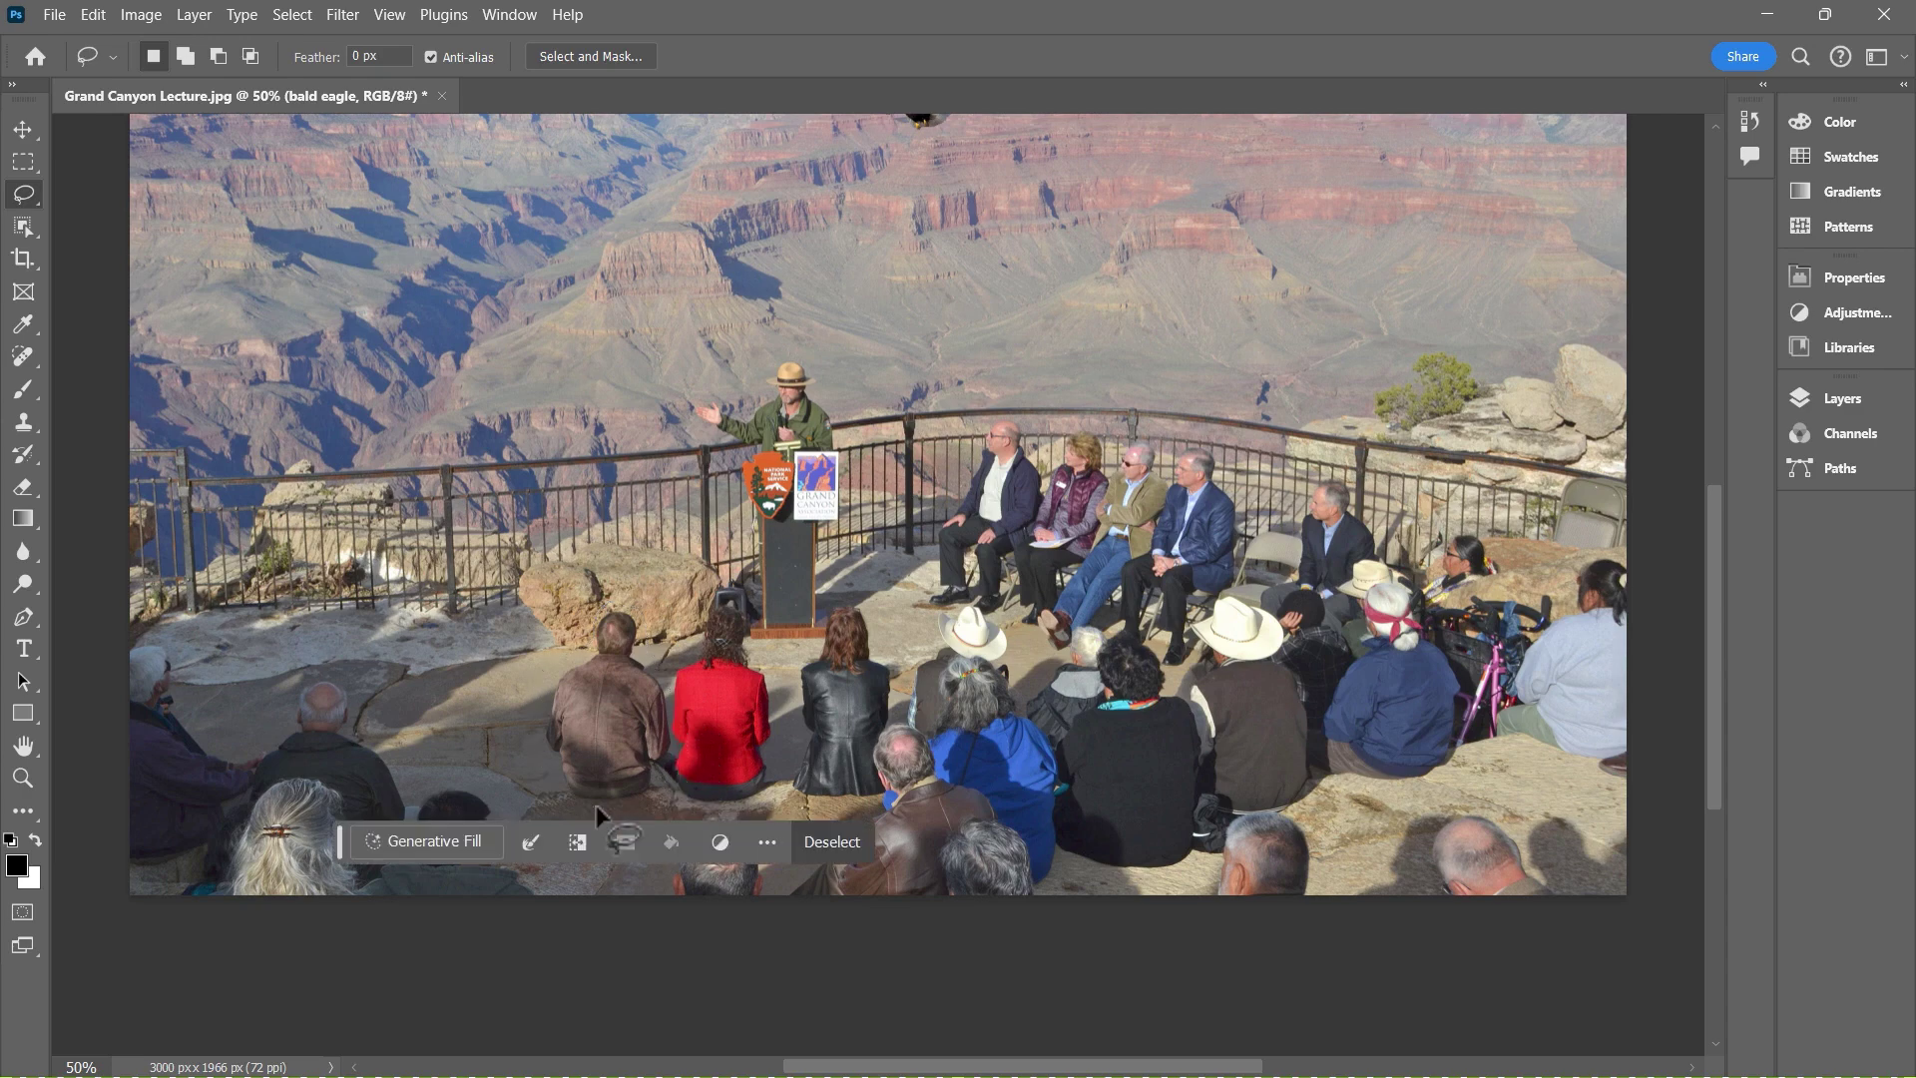
Step: Run a Generative Fill with the prompt 'remove' on the selected man
{"action": "left_click", "coordinate": [405, 843]}
{"action": "type", "text": "remove"}
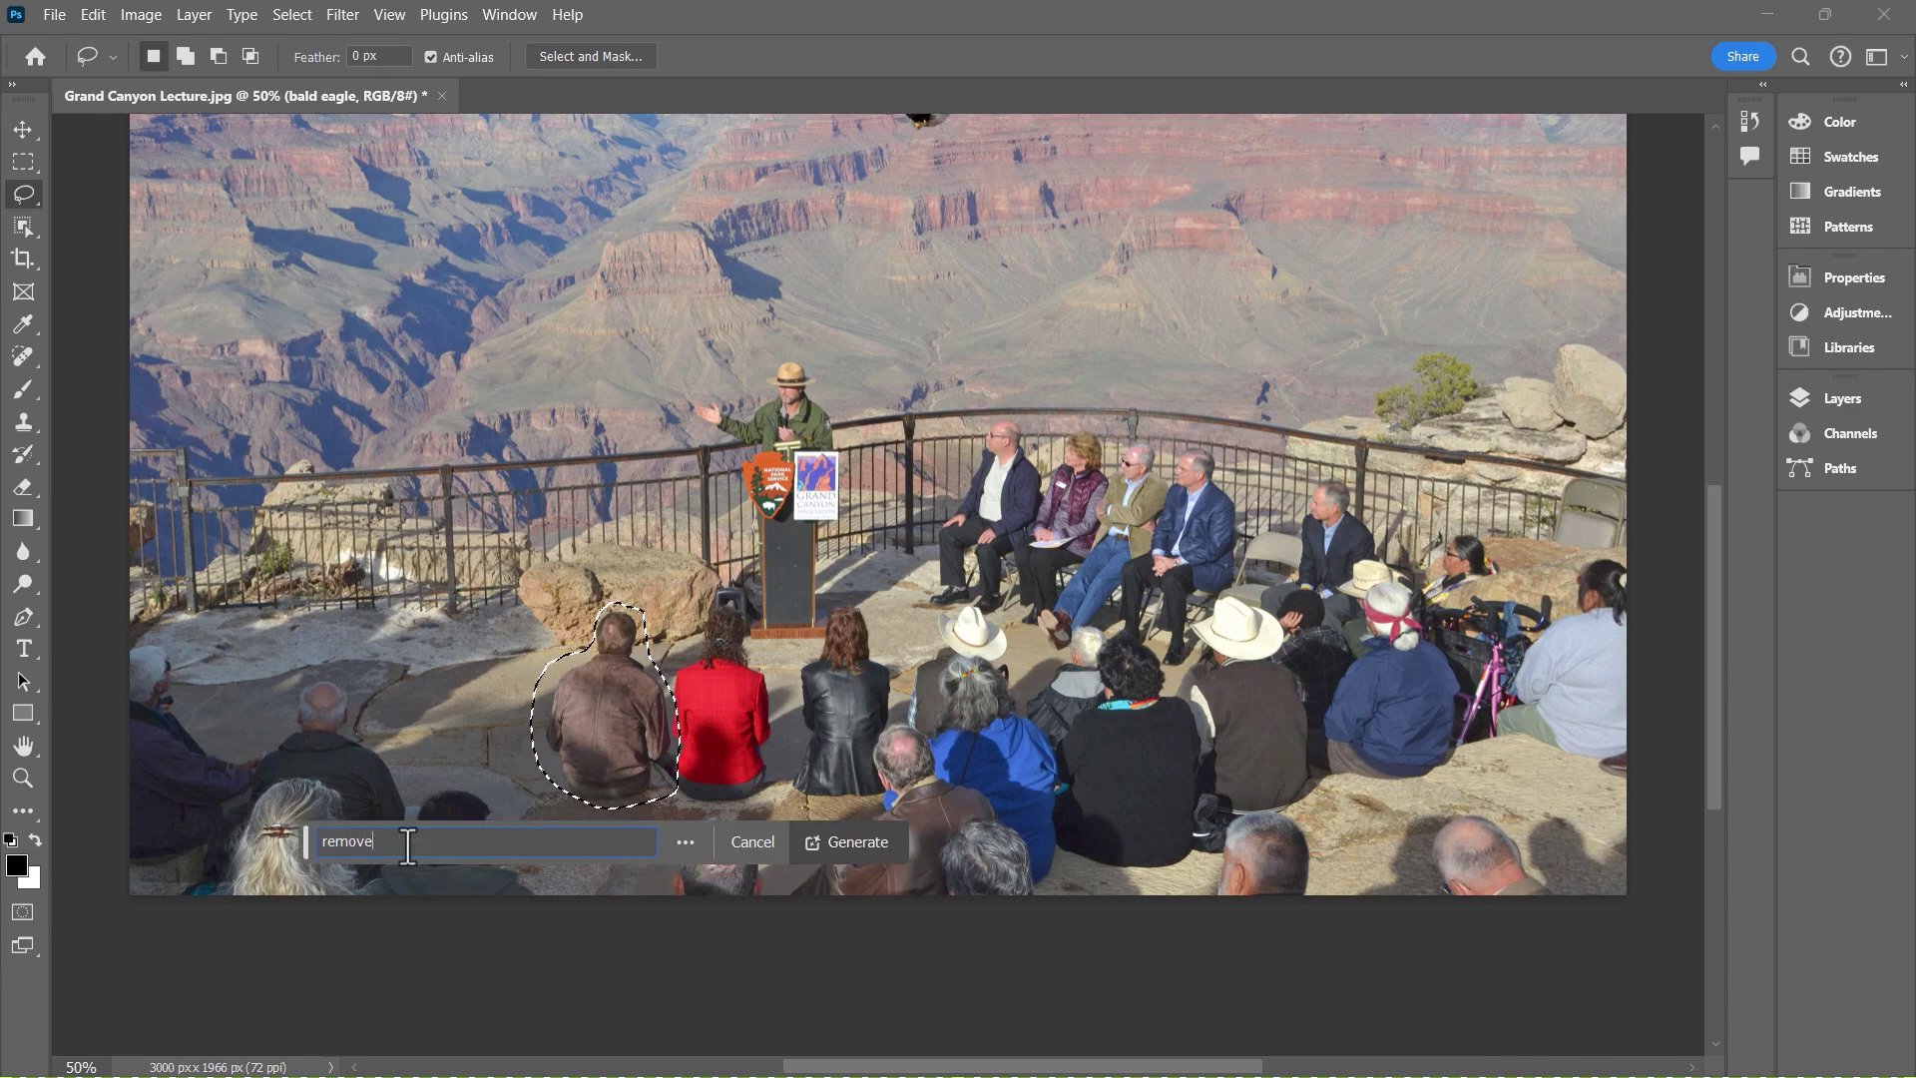
{"action": "key", "text": "Return"}
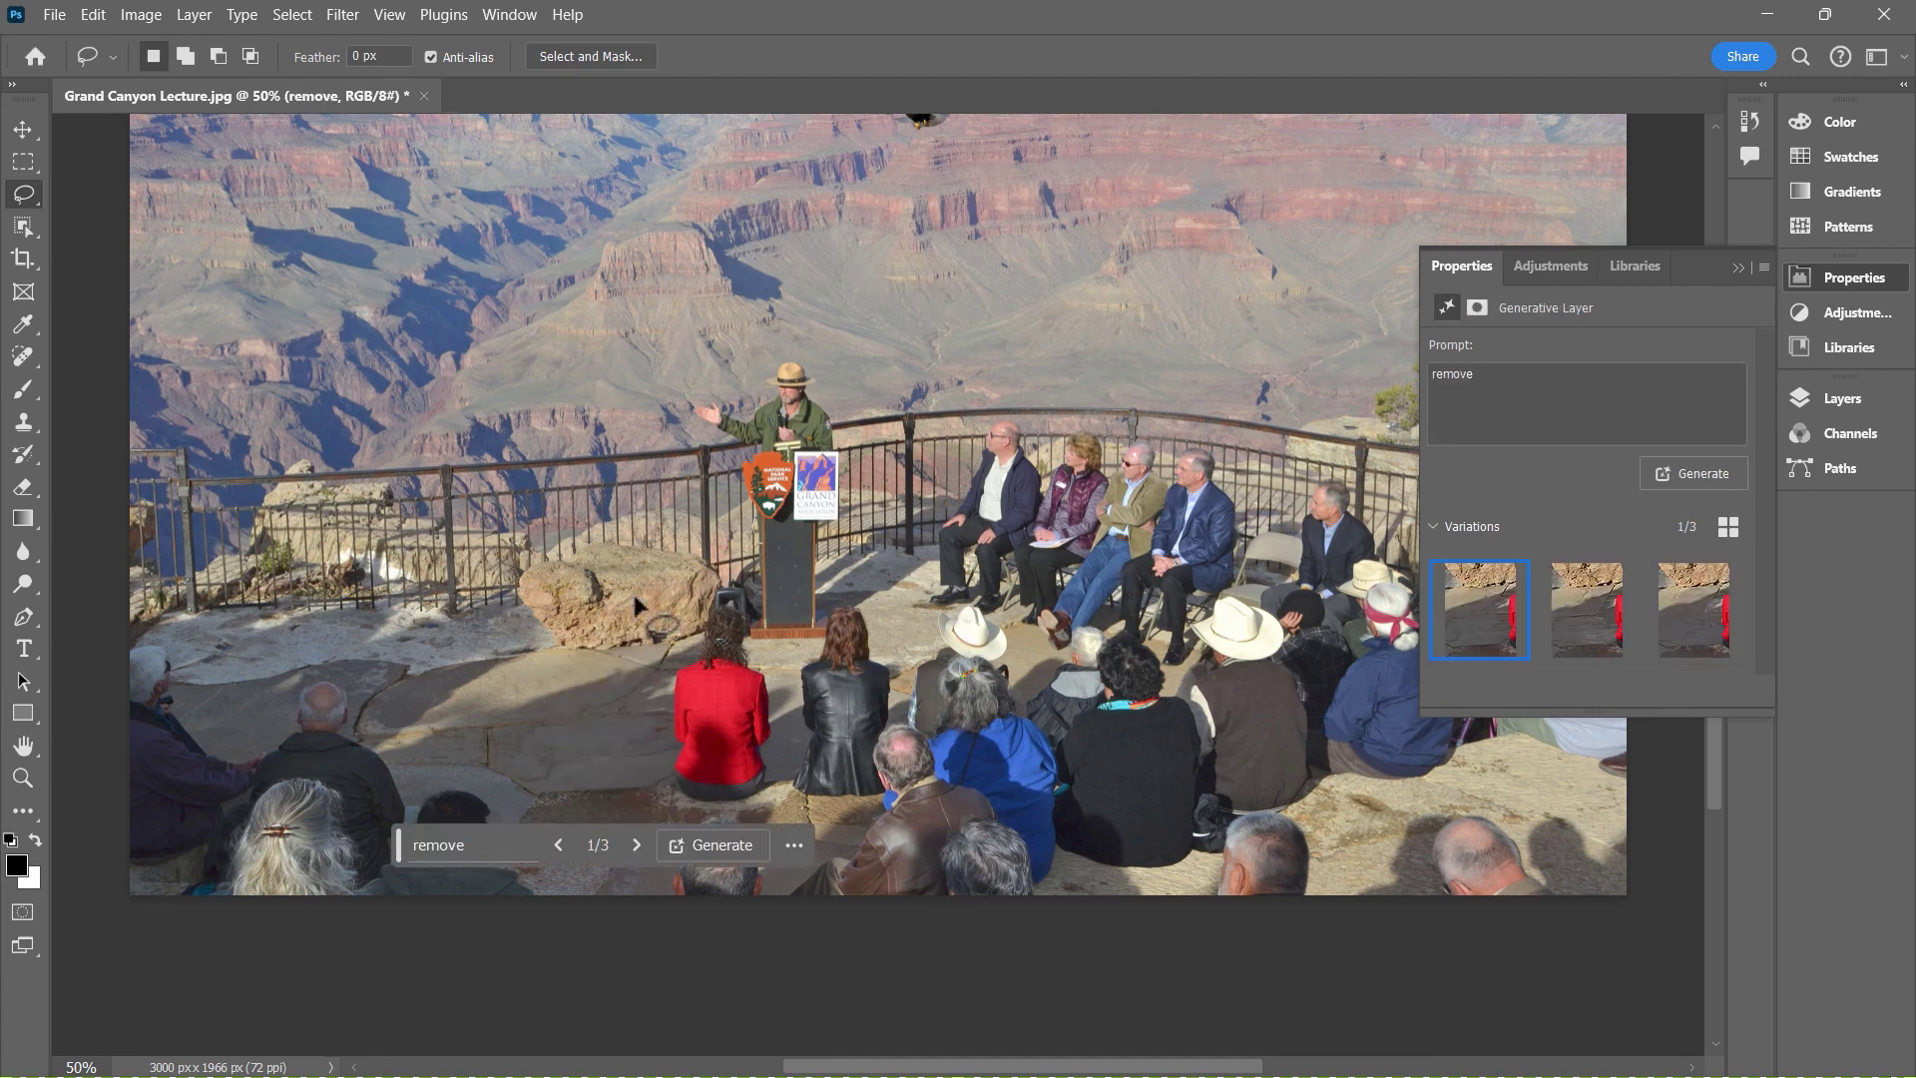
Step: Compare the three removal variations, settling on the second
{"action": "left_click", "coordinate": [636, 844]}
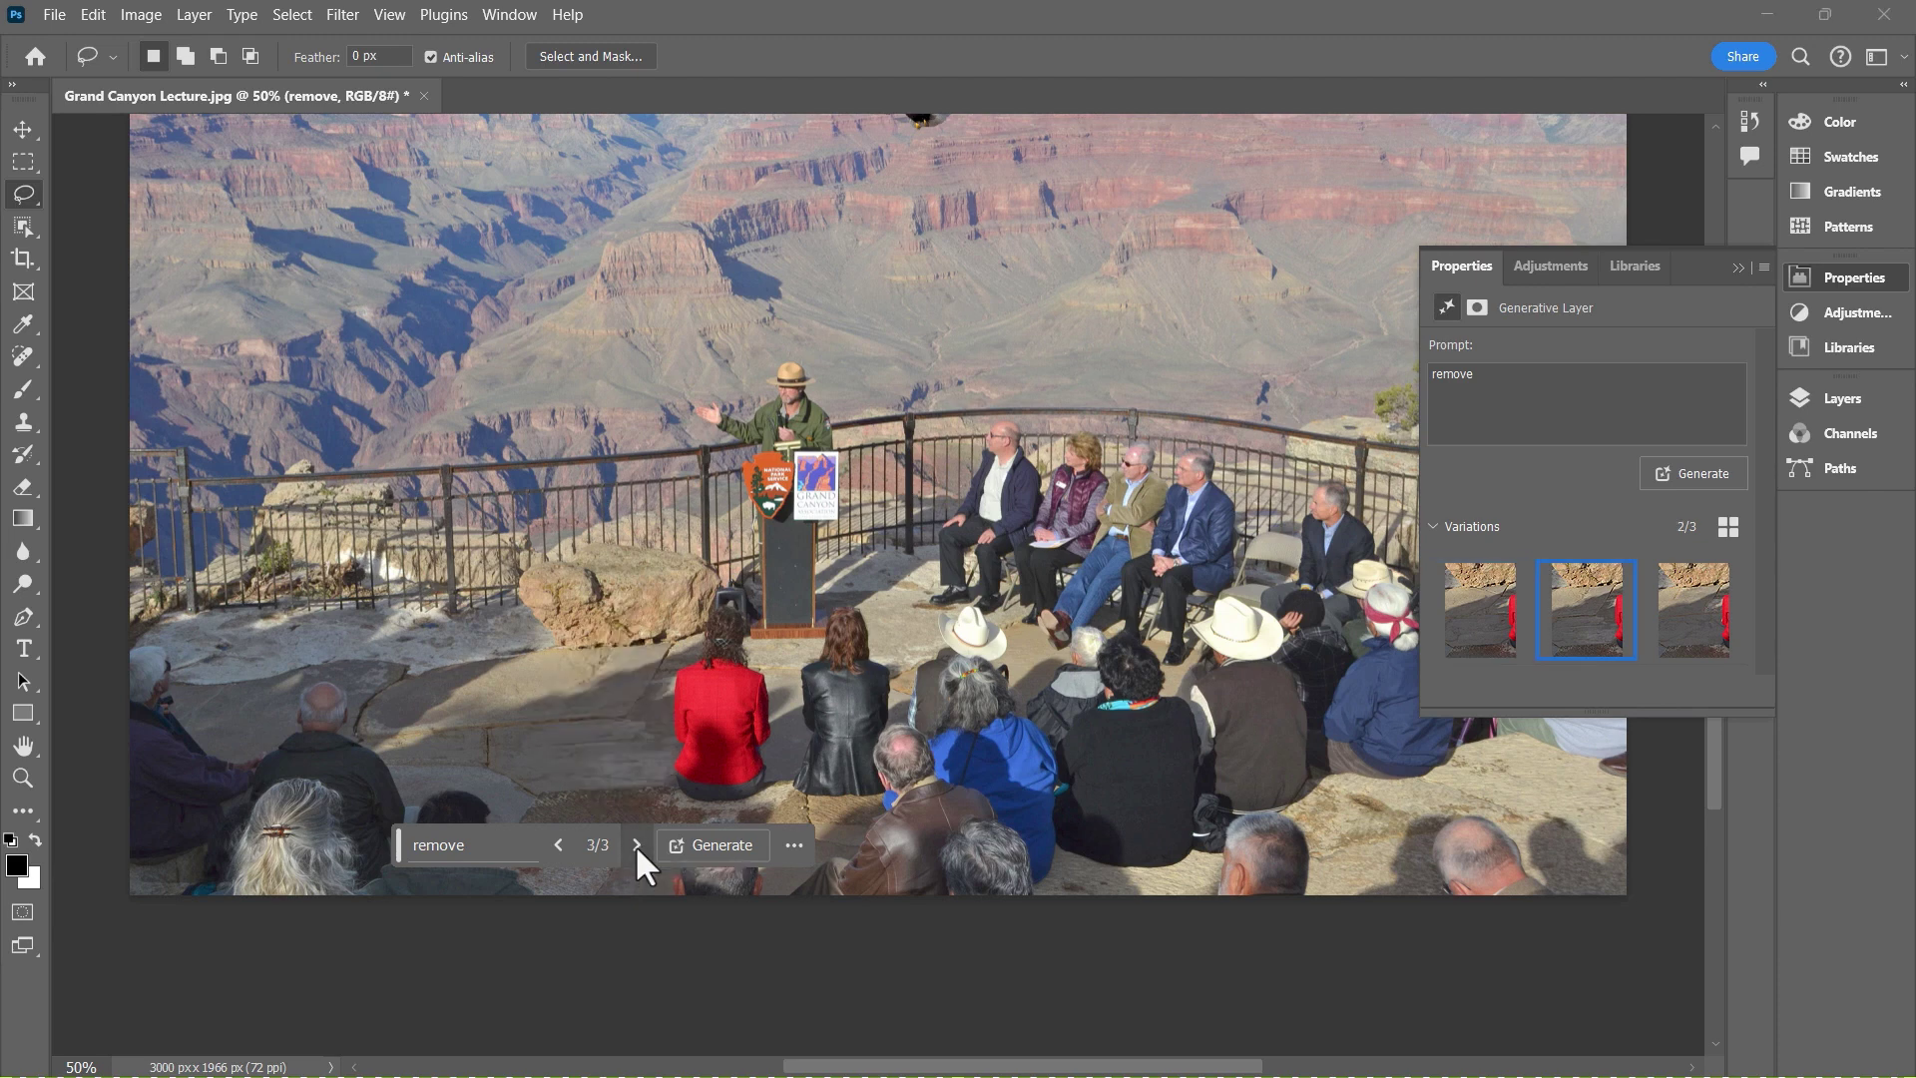
{"action": "left_click", "coordinate": [635, 844]}
{"action": "left_click", "coordinate": [558, 844]}
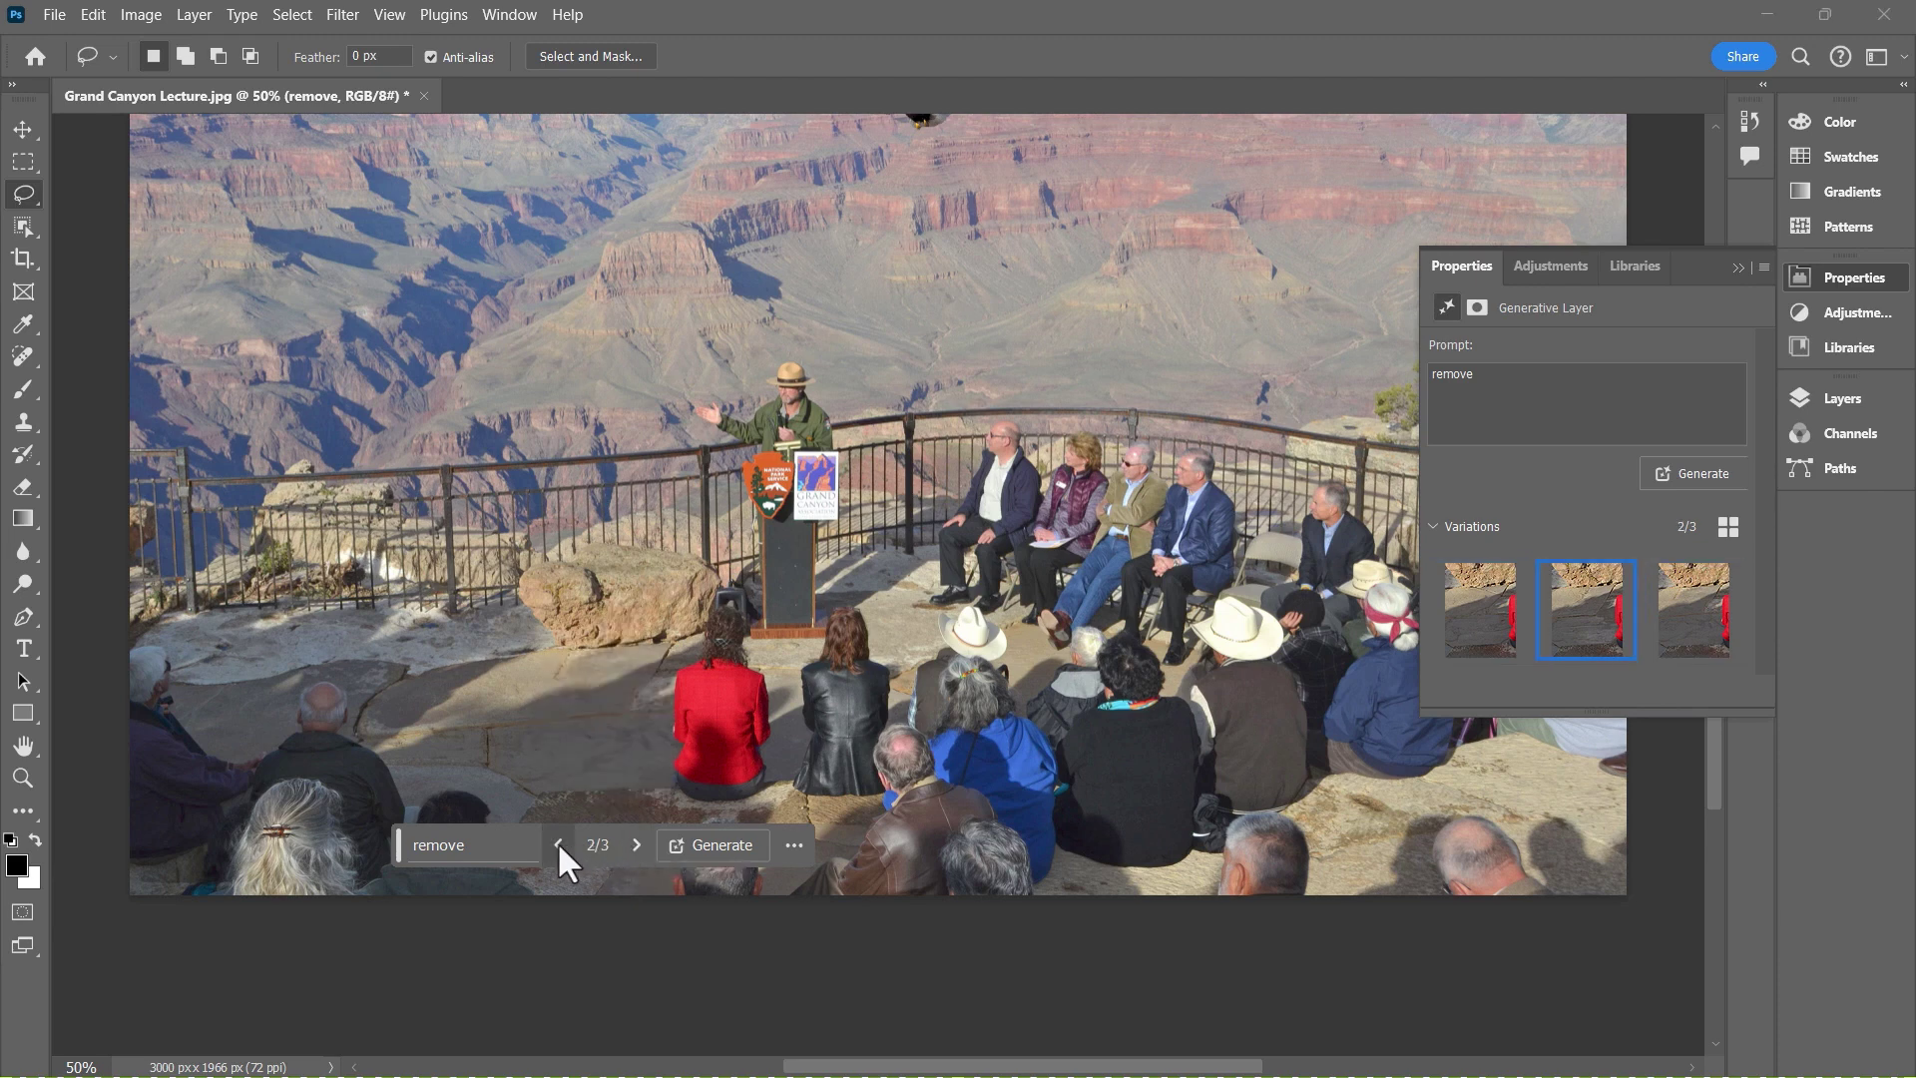
{"action": "left_click", "coordinate": [557, 845]}
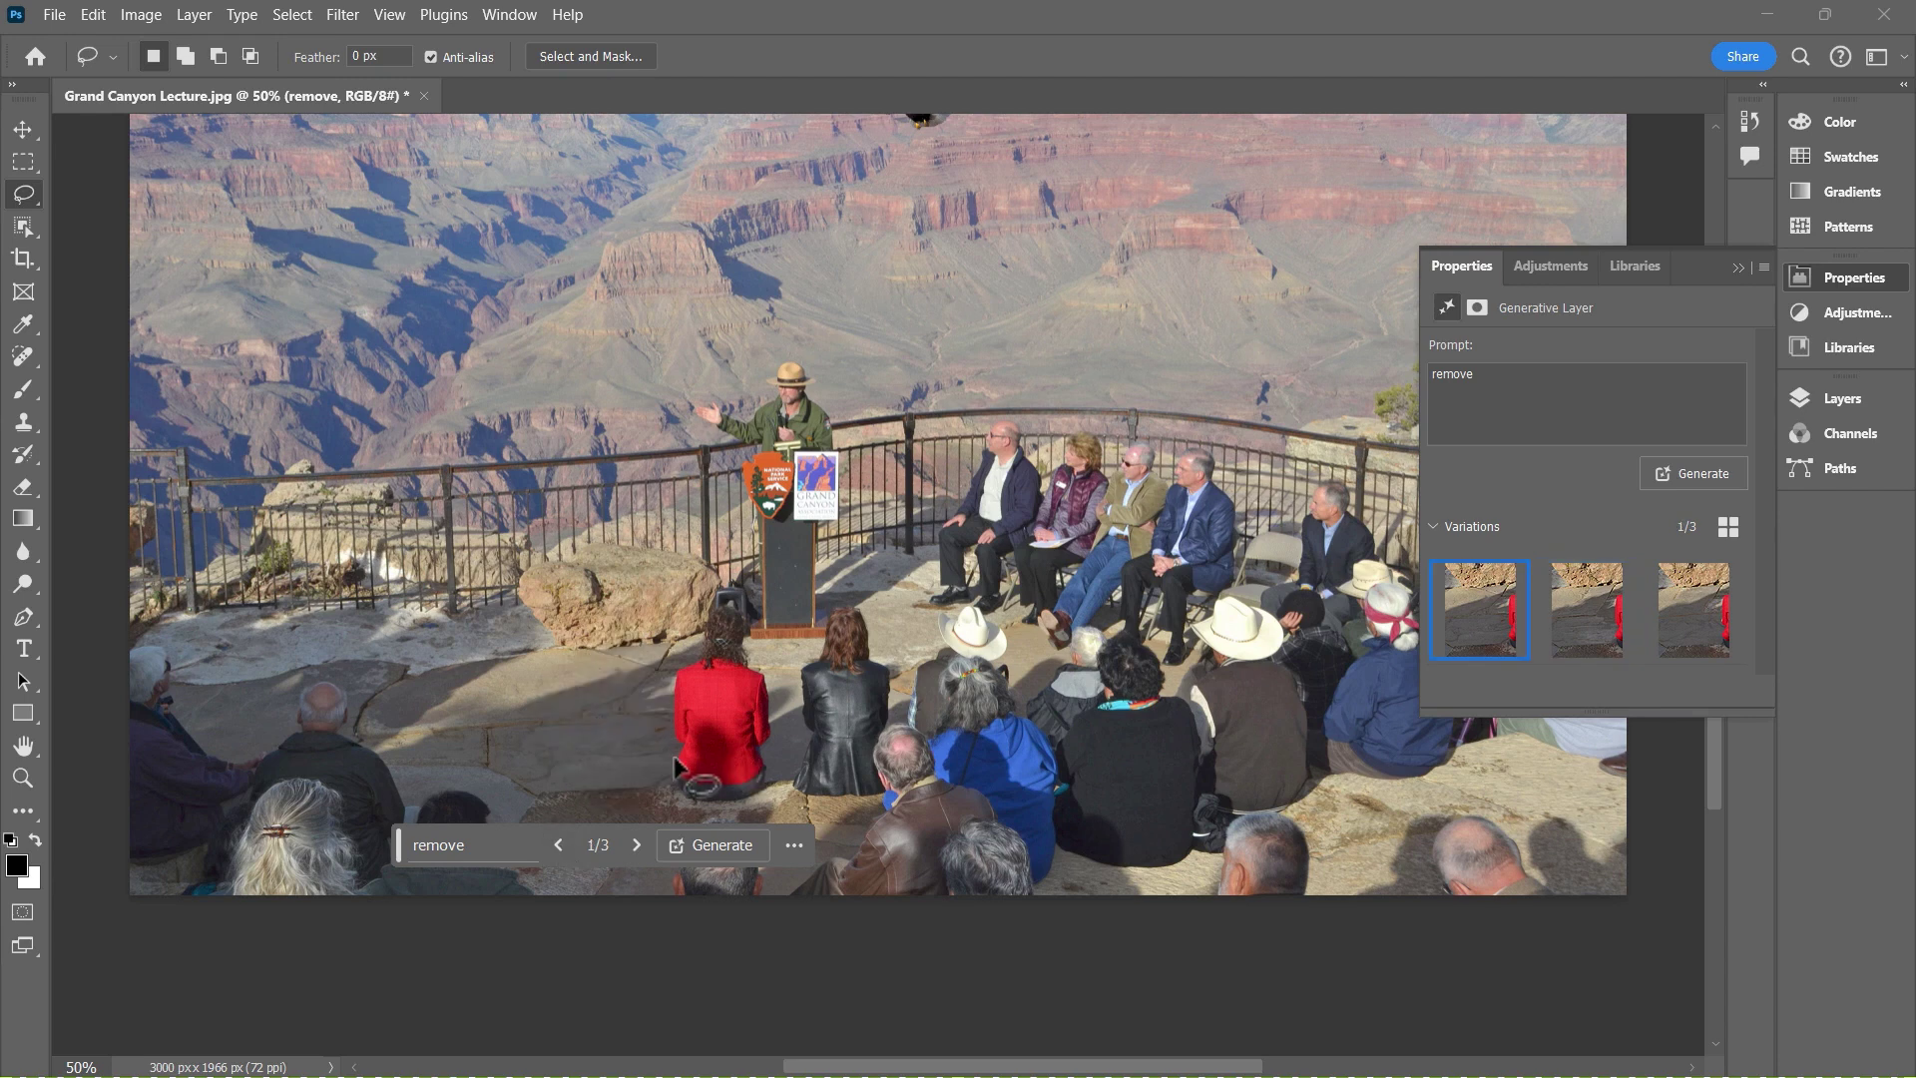
{"action": "left_click", "coordinate": [639, 844]}
{"action": "left_click", "coordinate": [795, 845]}
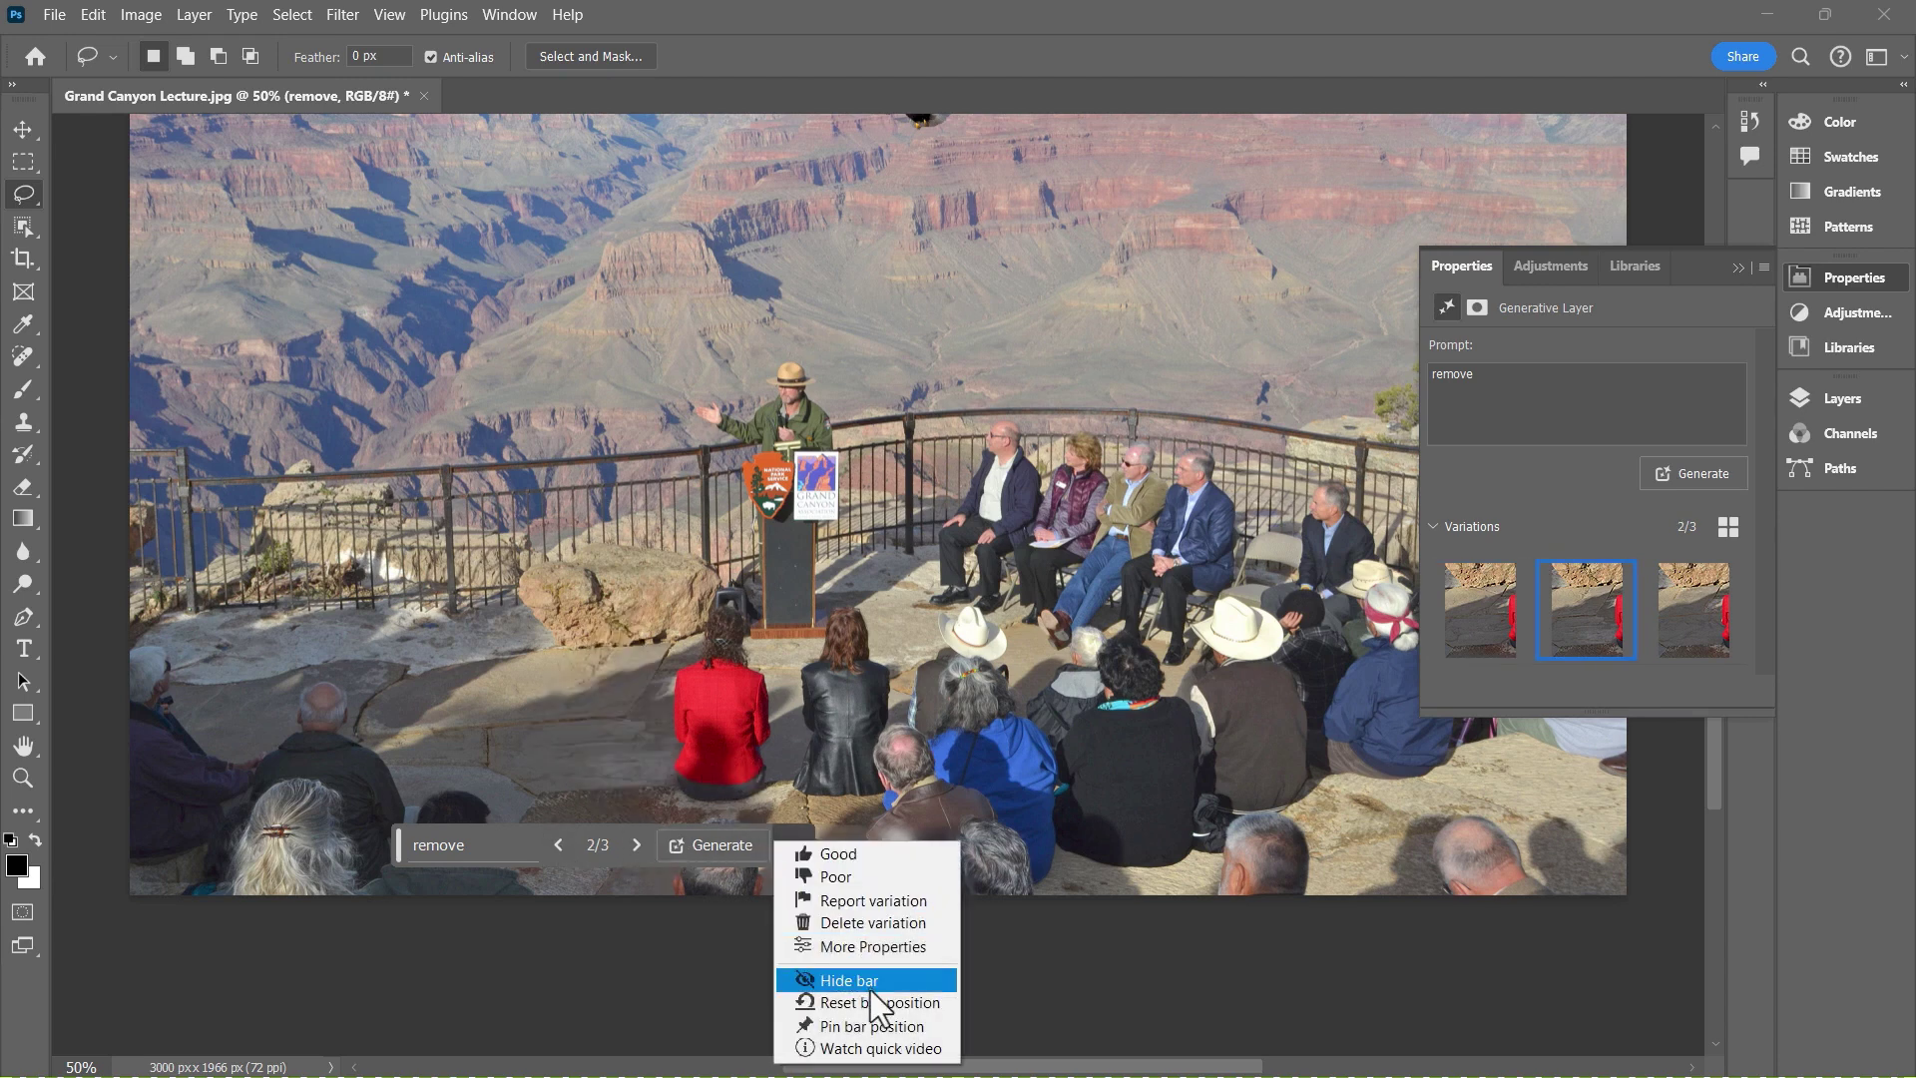
Step: Delete the extra removal variation and check the filled area on the canvas
{"action": "left_click", "coordinate": [872, 923]}
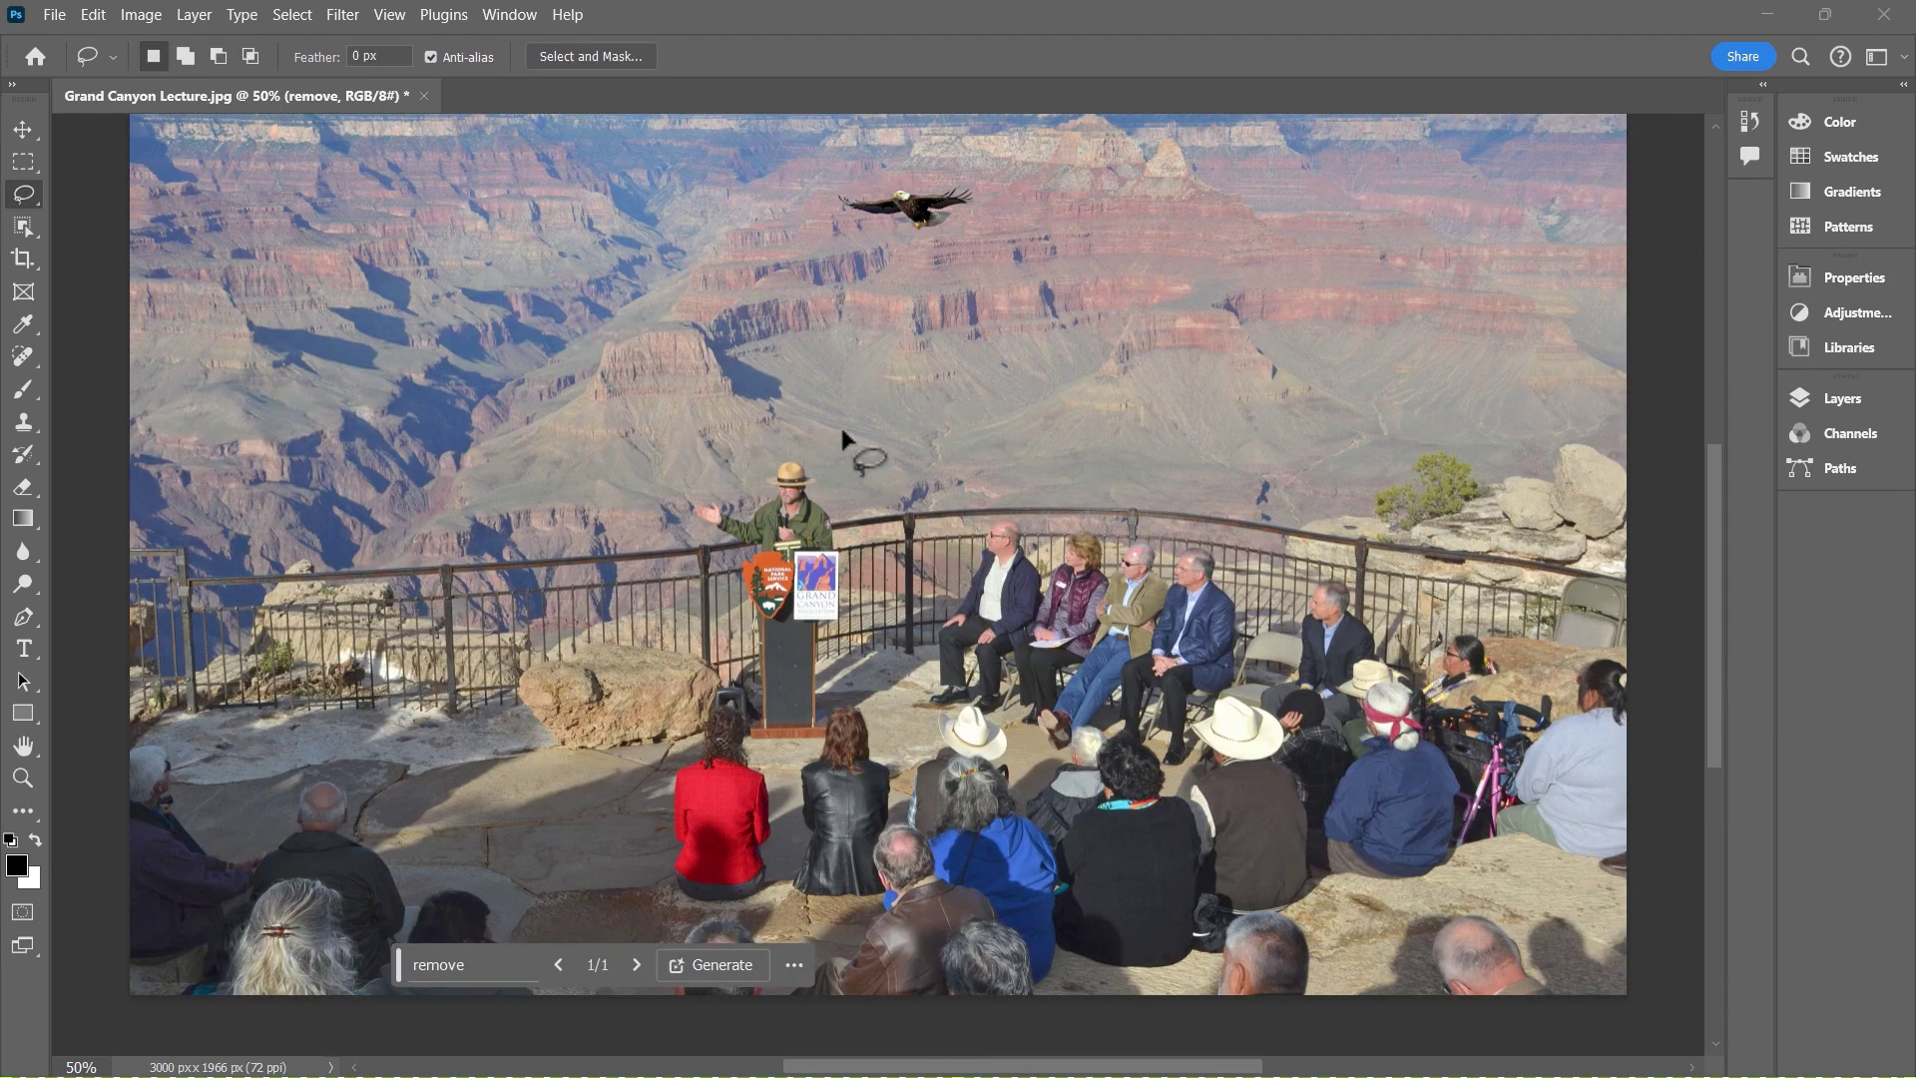
{"action": "scroll", "coordinate": [838, 446], "scroll_direction": "up", "scroll_amount": 3}
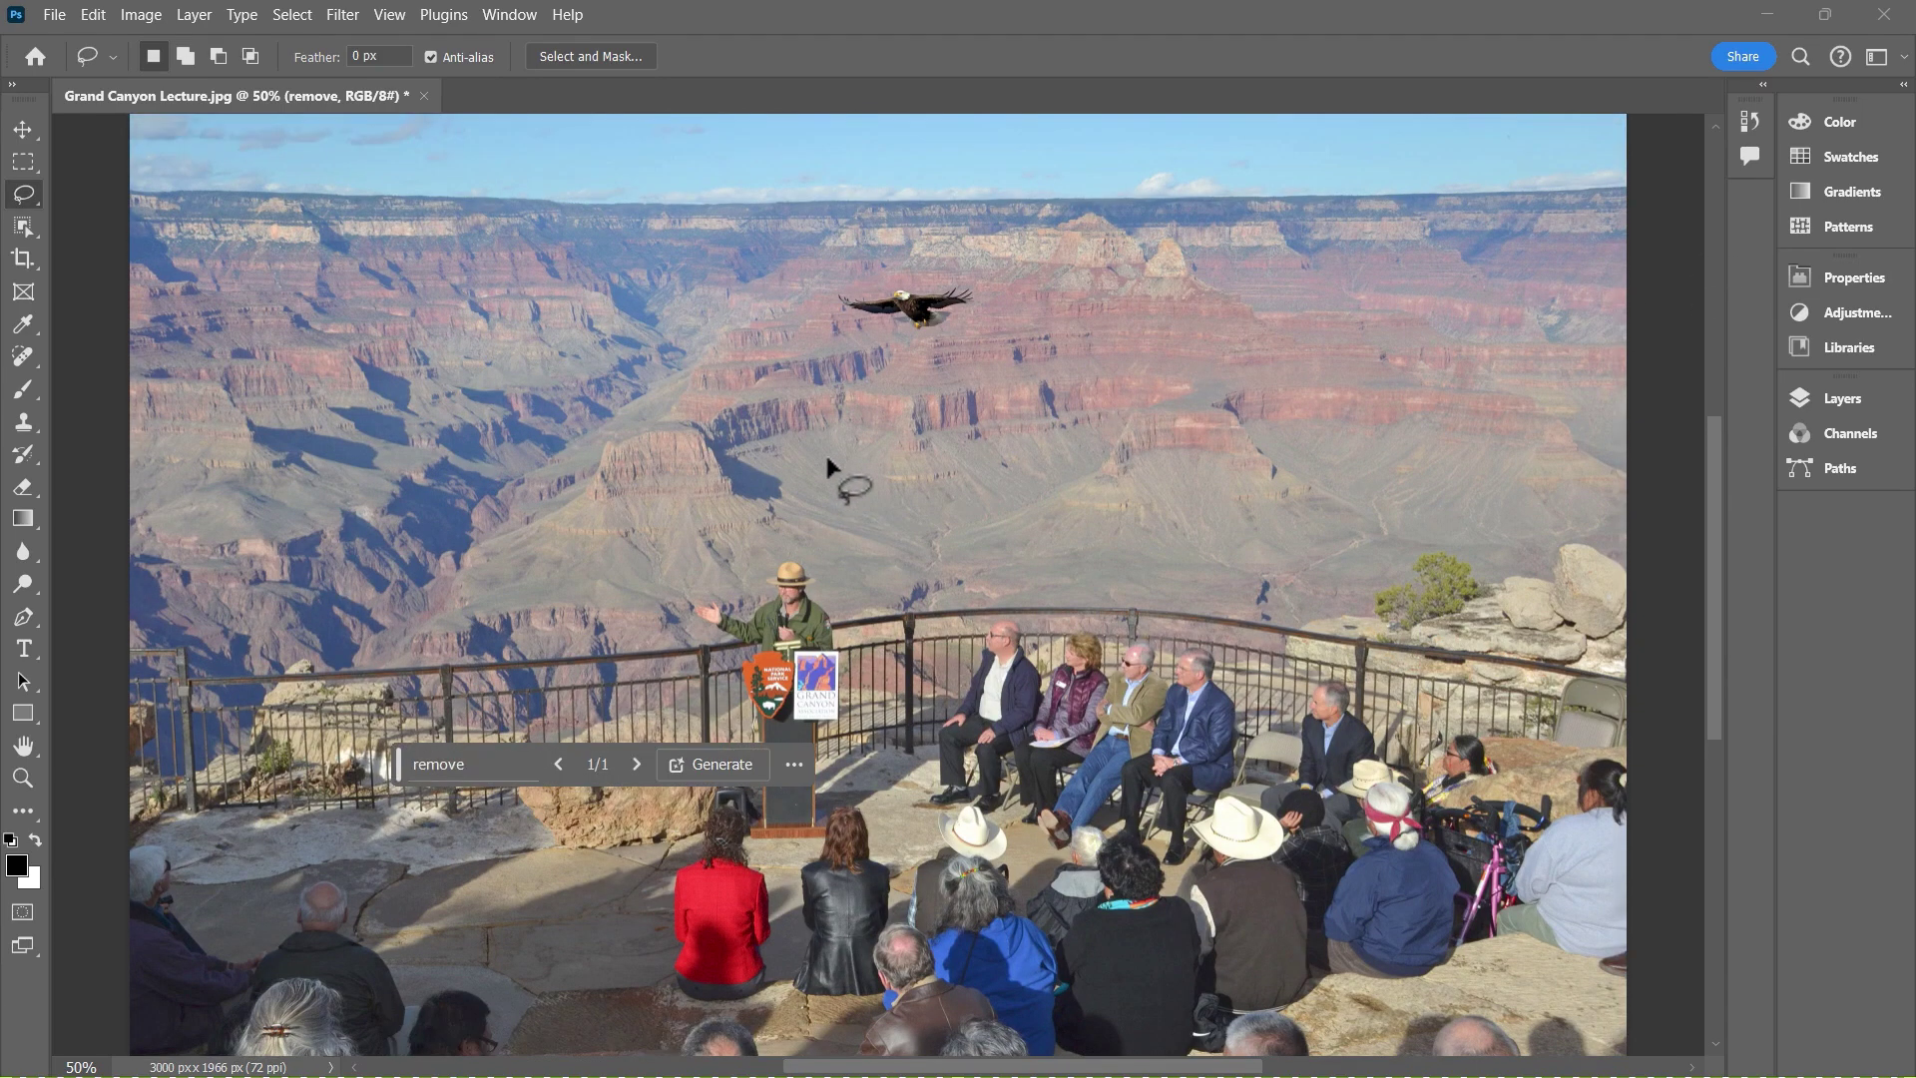
{"action": "scroll", "coordinate": [824, 451], "scroll_direction": "down", "scroll_amount": 1}
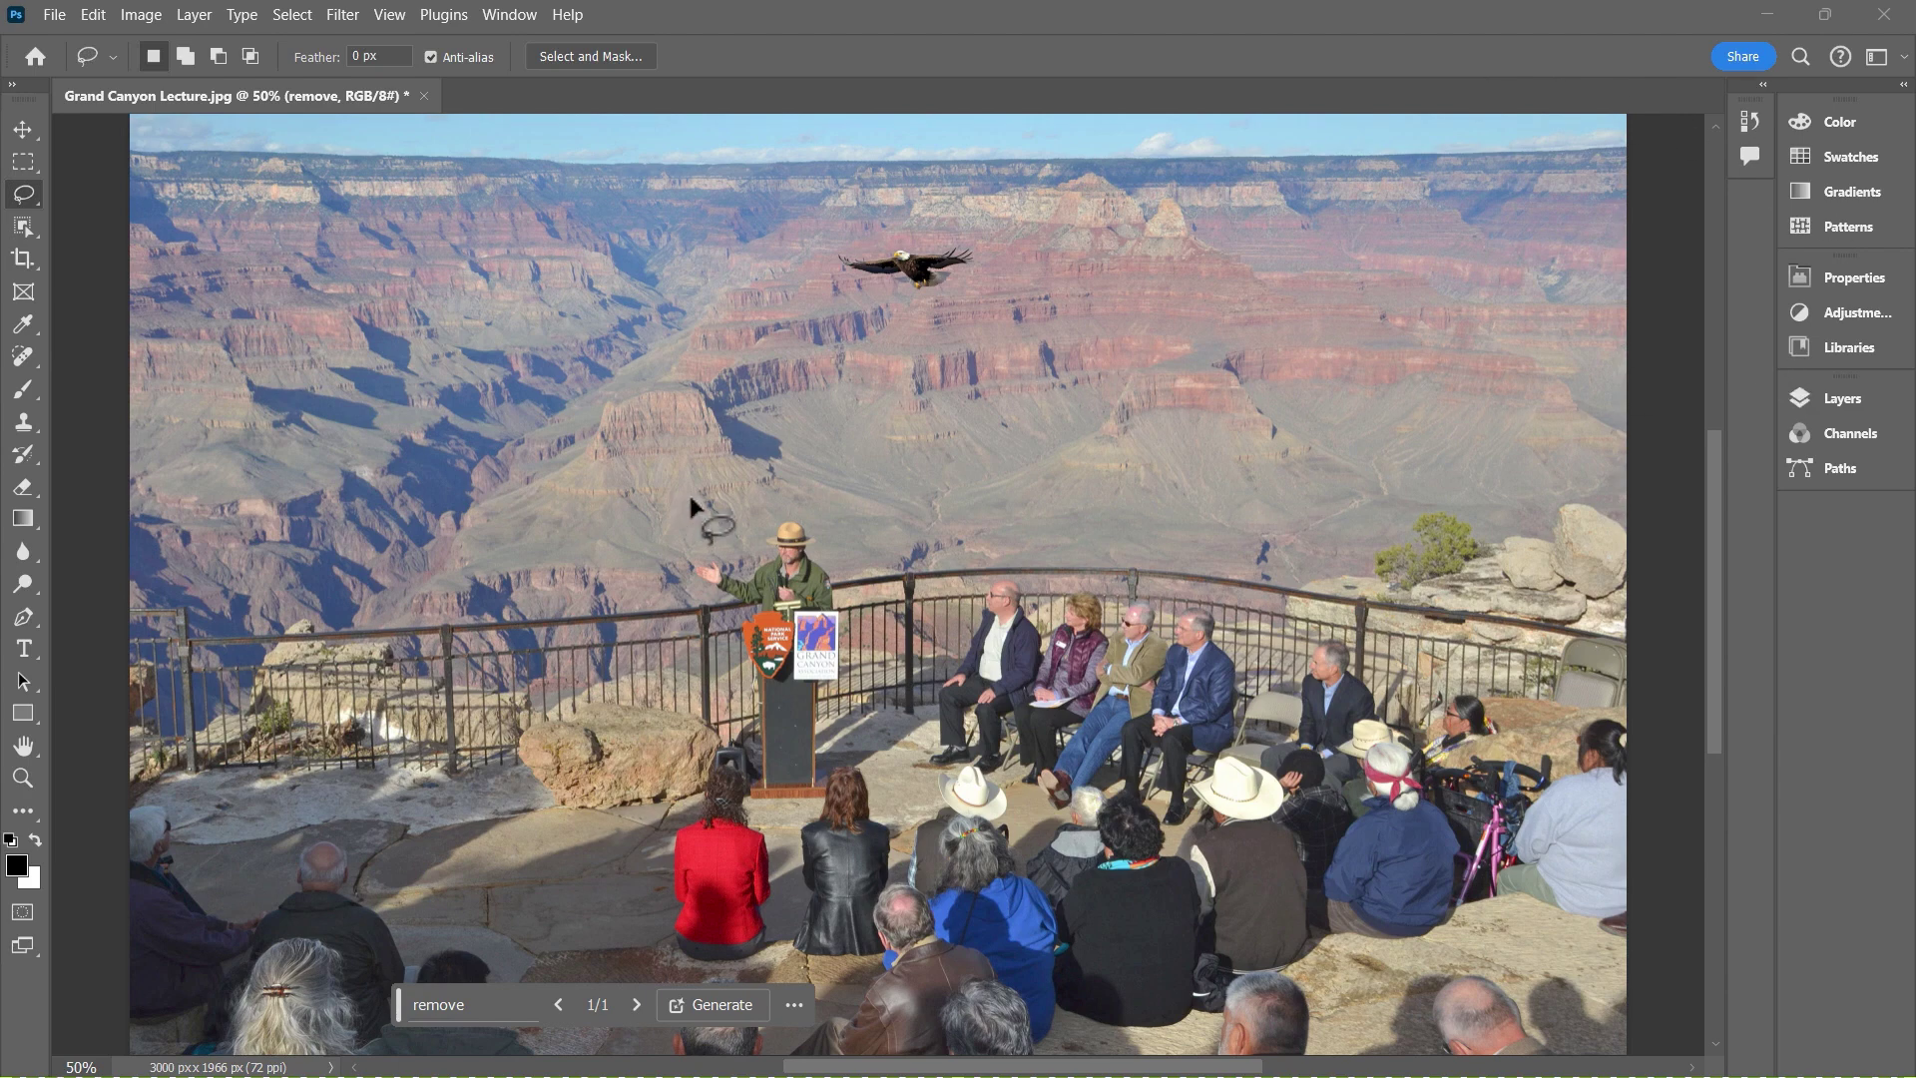
{"action": "scroll", "coordinate": [599, 330], "scroll_direction": "down", "scroll_amount": 1}
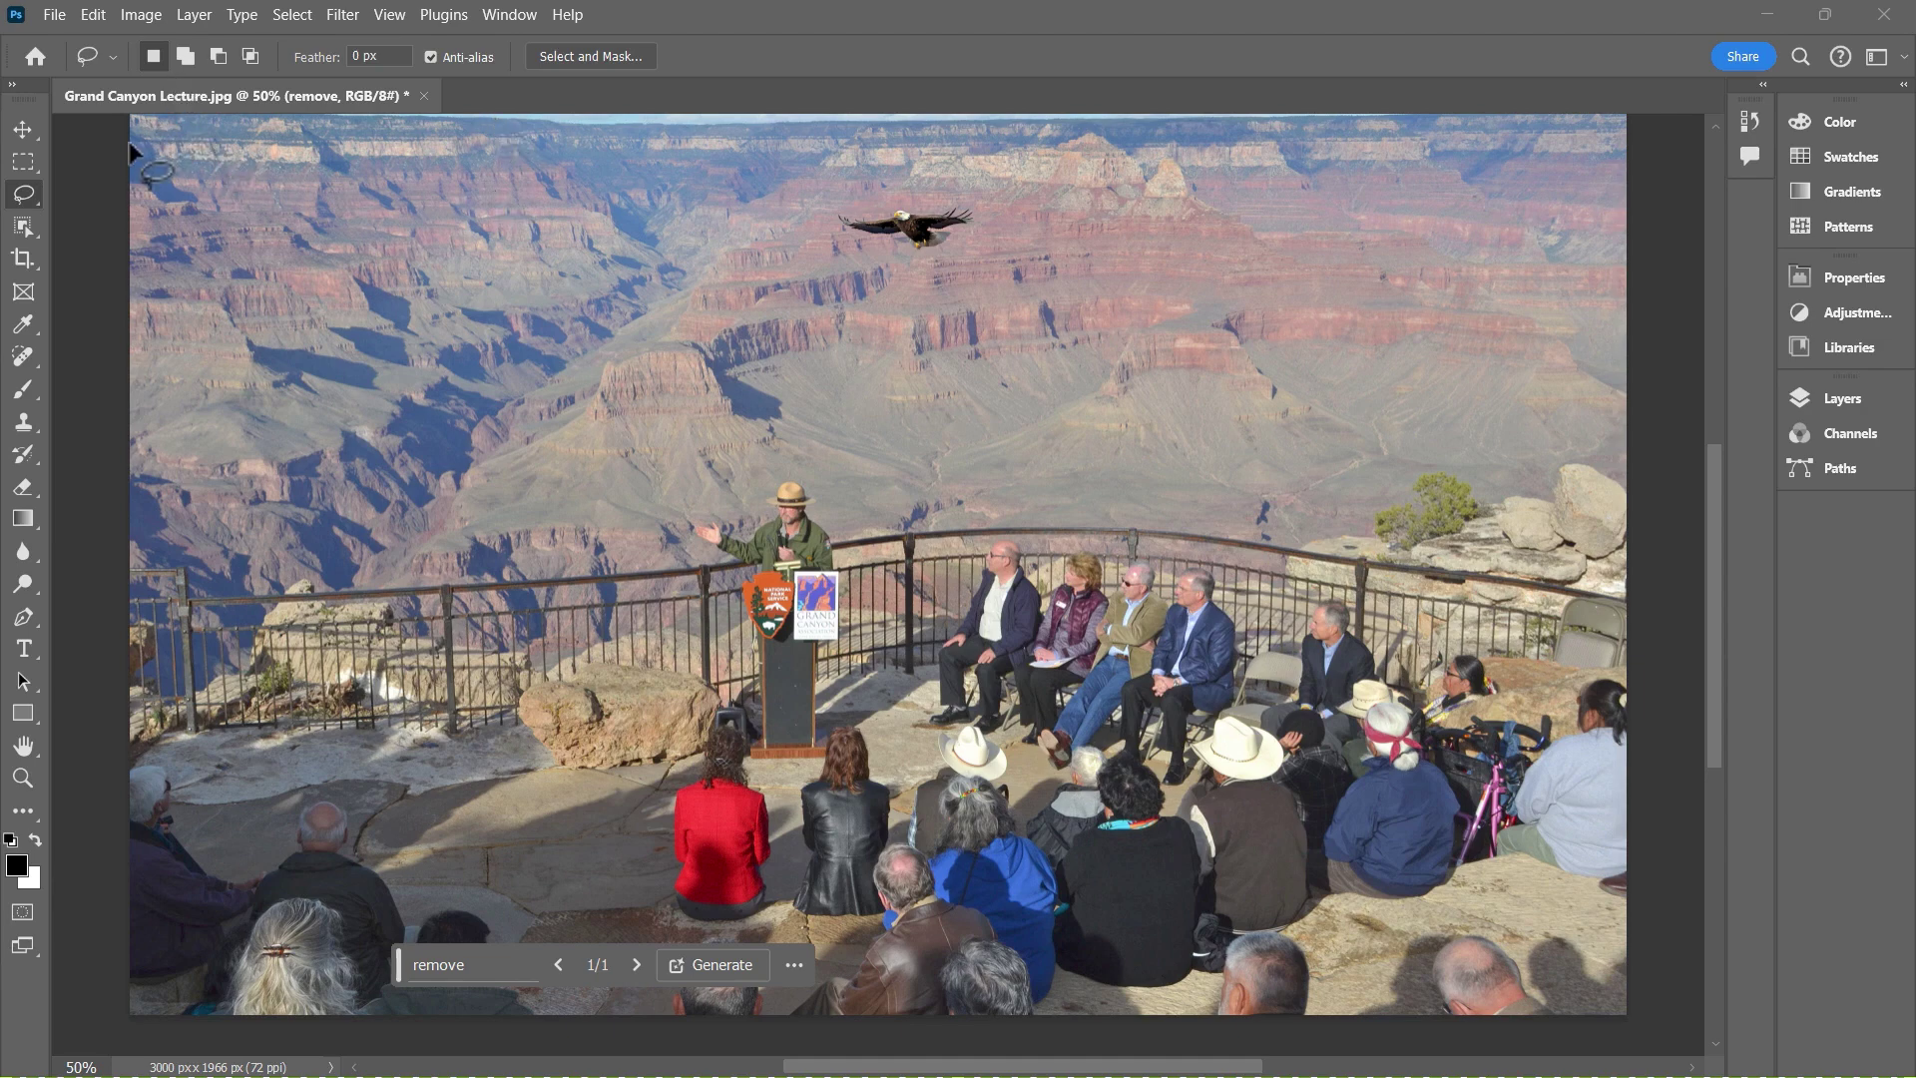
Step: Lasso the ledge left of the podium and generate an 'elephant' there
{"action": "left_click", "coordinate": [130, 96]}
{"action": "mouse_move", "coordinate": [615, 587]}
{"action": "left_mouse_down"}
{"action": "mouse_move", "coordinate": [443, 562]}
{"action": "mouse_move", "coordinate": [368, 578]}
{"action": "mouse_move", "coordinate": [340, 641]}
{"action": "mouse_move", "coordinate": [437, 781]}
{"action": "mouse_move", "coordinate": [643, 830]}
{"action": "mouse_move", "coordinate": [720, 683]}
{"action": "mouse_move", "coordinate": [697, 613]}
{"action": "mouse_move", "coordinate": [608, 588]}
{"action": "left_mouse_up"}
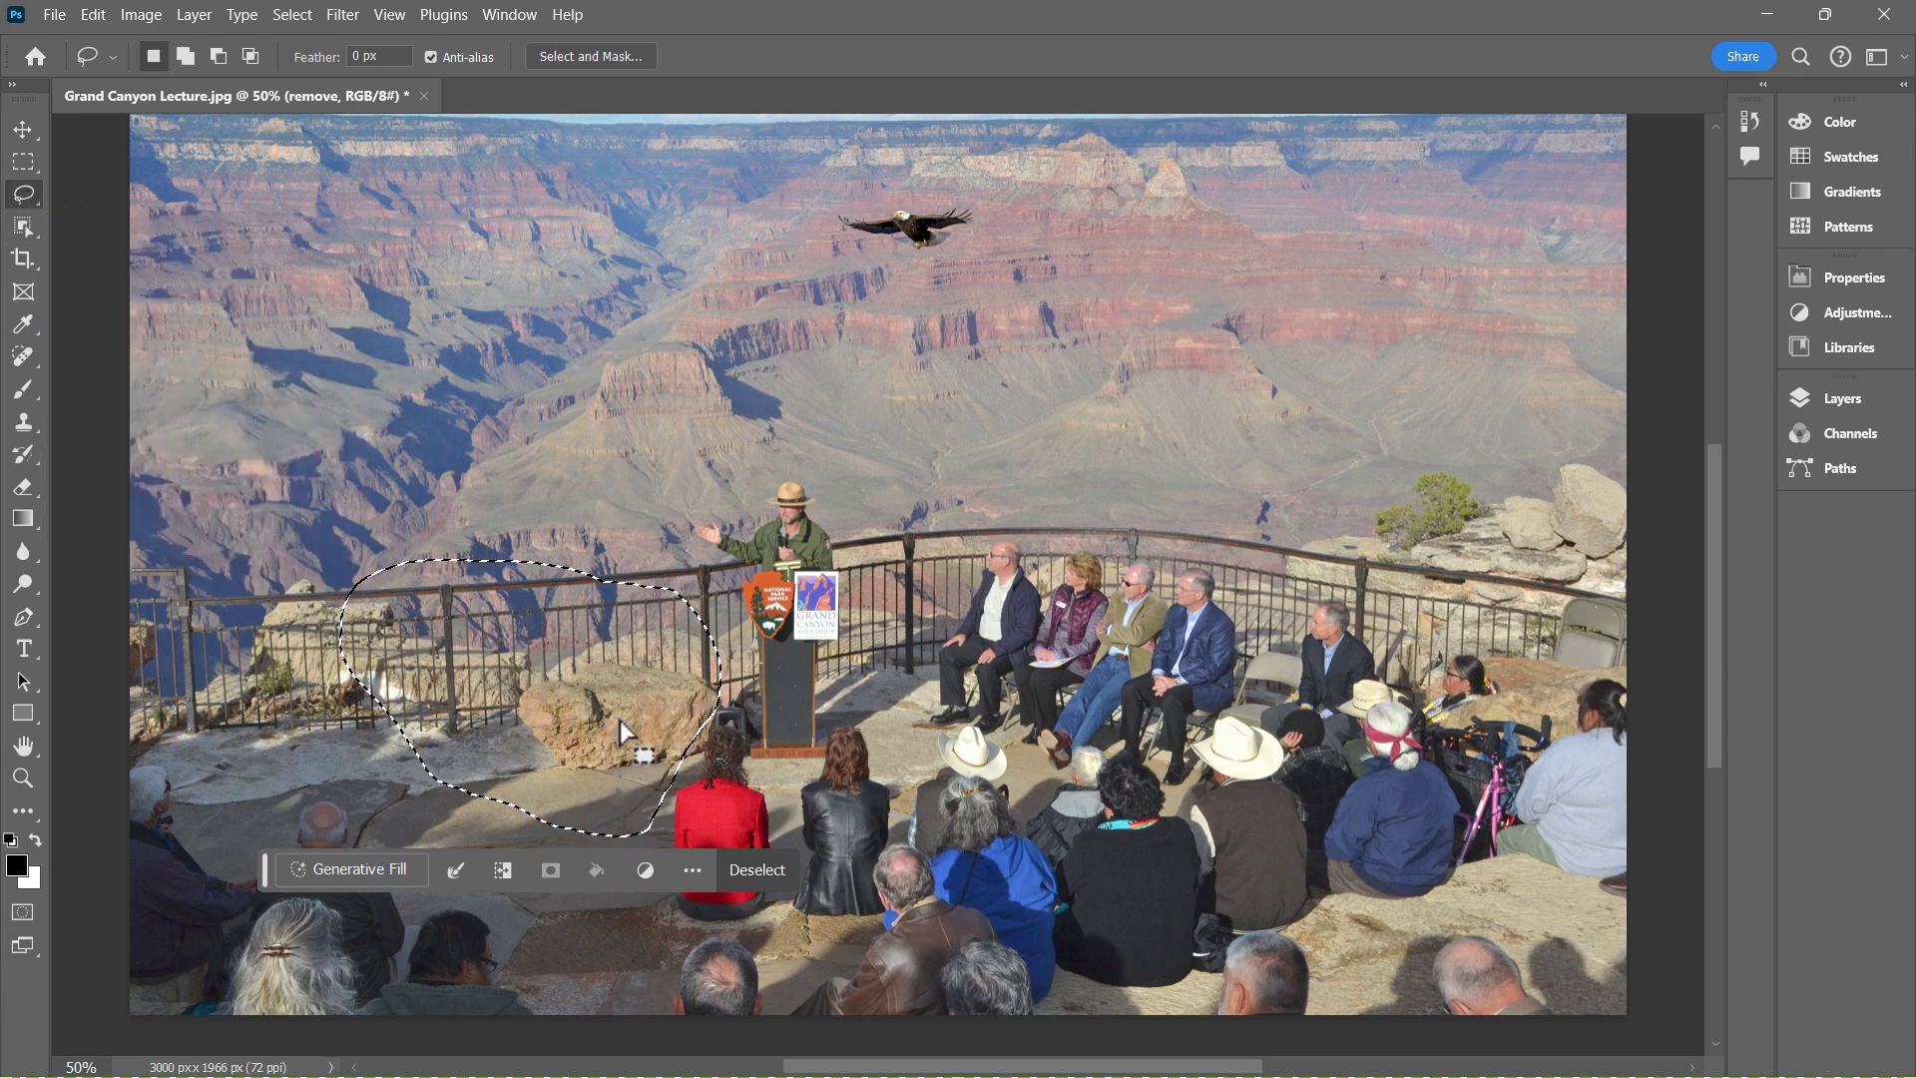
{"action": "left_click", "coordinate": [355, 875]}
{"action": "type", "text": "elephant"}
{"action": "key", "text": "Return"}
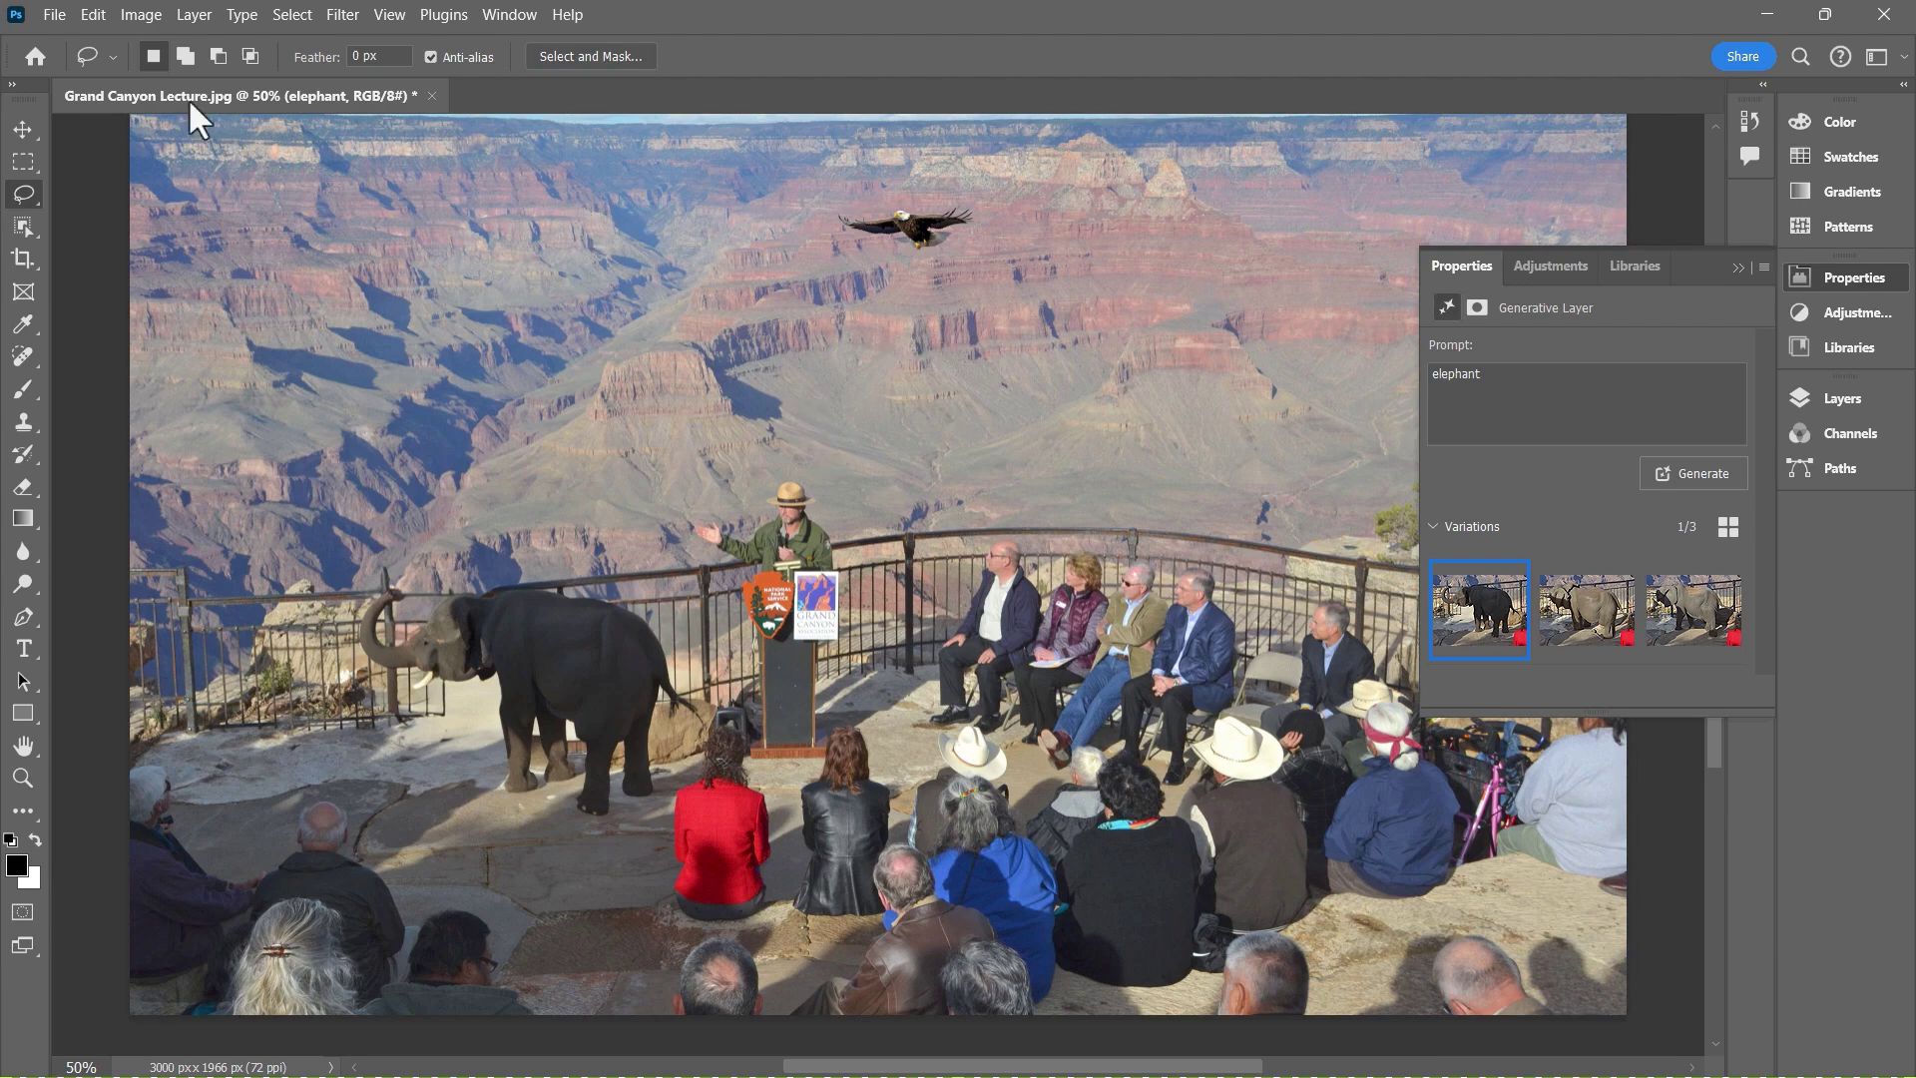
Step: Quick Export a PNG named 'Grand Canyon Lecture with animals' to Downloads
{"action": "left_click", "coordinate": [60, 12]}
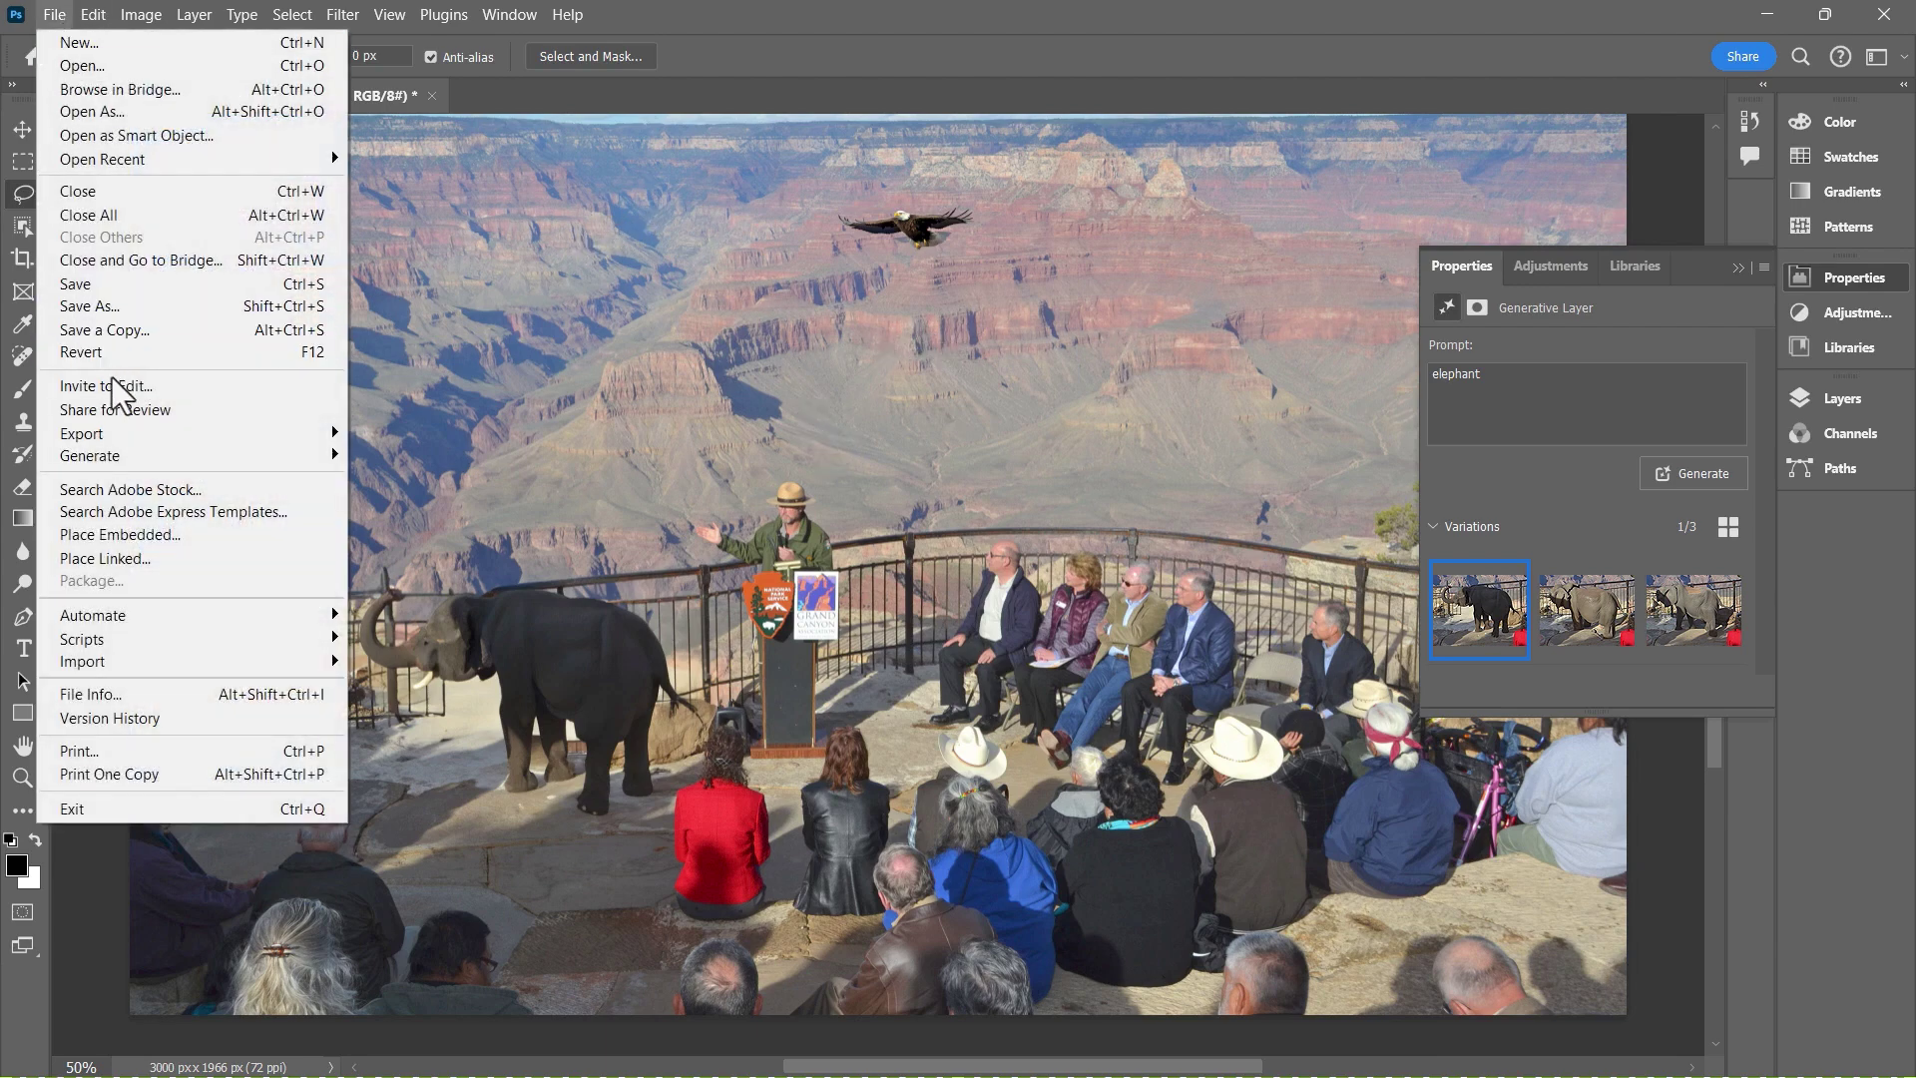
{"action": "mouse_move", "coordinate": [141, 434]}
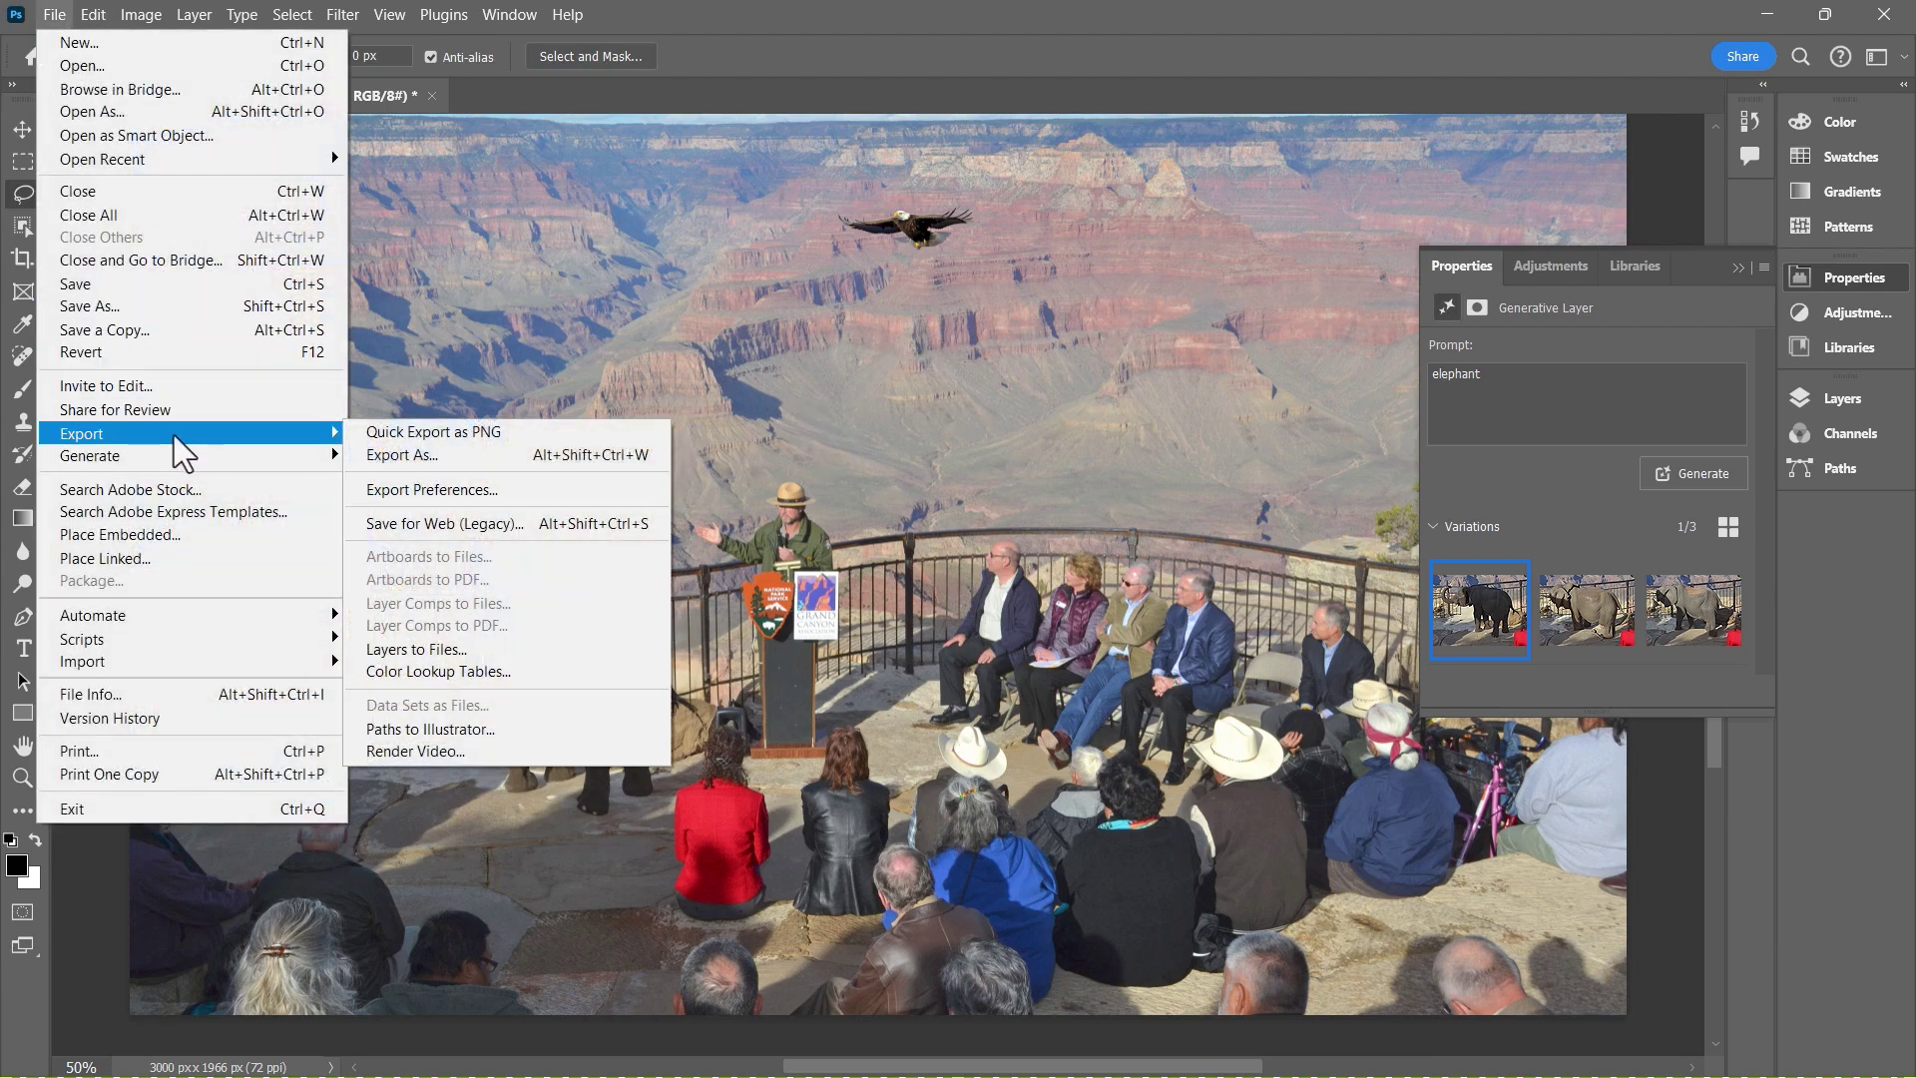
{"action": "left_click", "coordinate": [453, 433]}
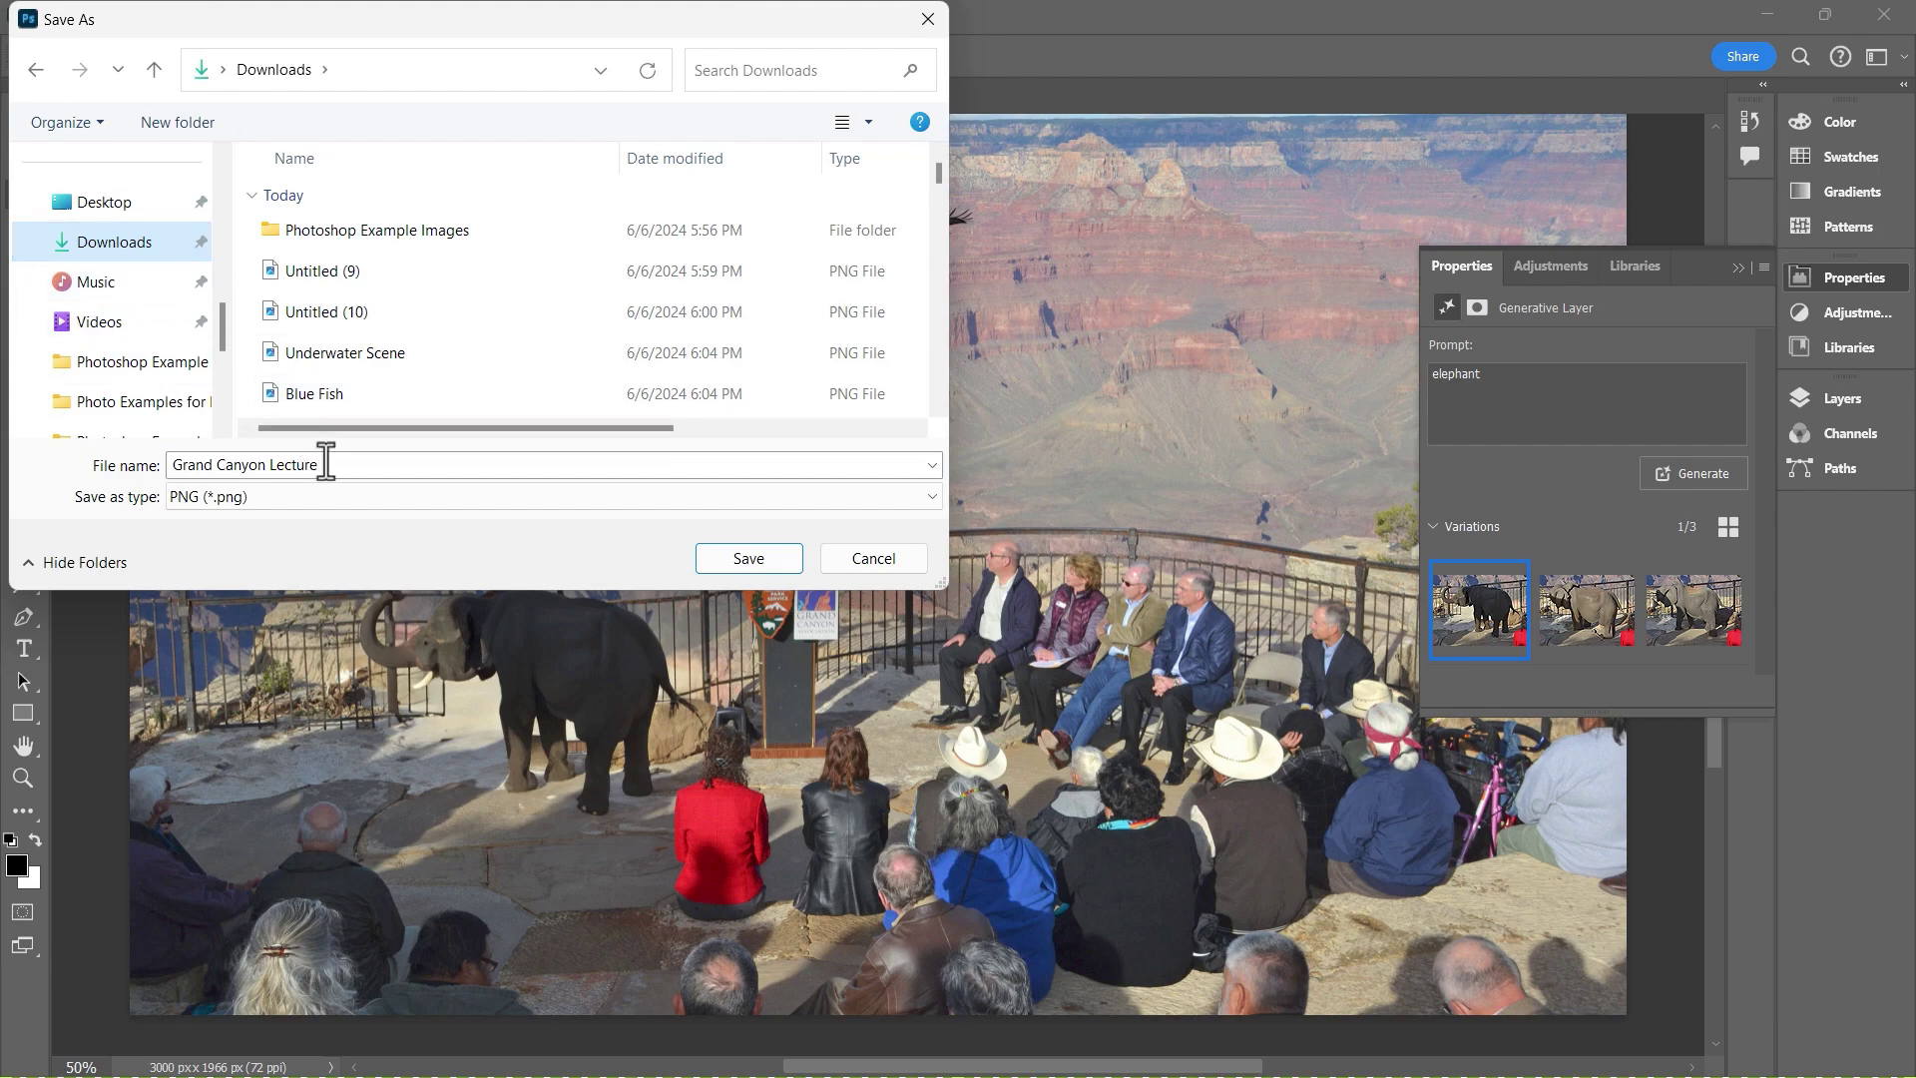
{"action": "left_click", "coordinate": [361, 465]}
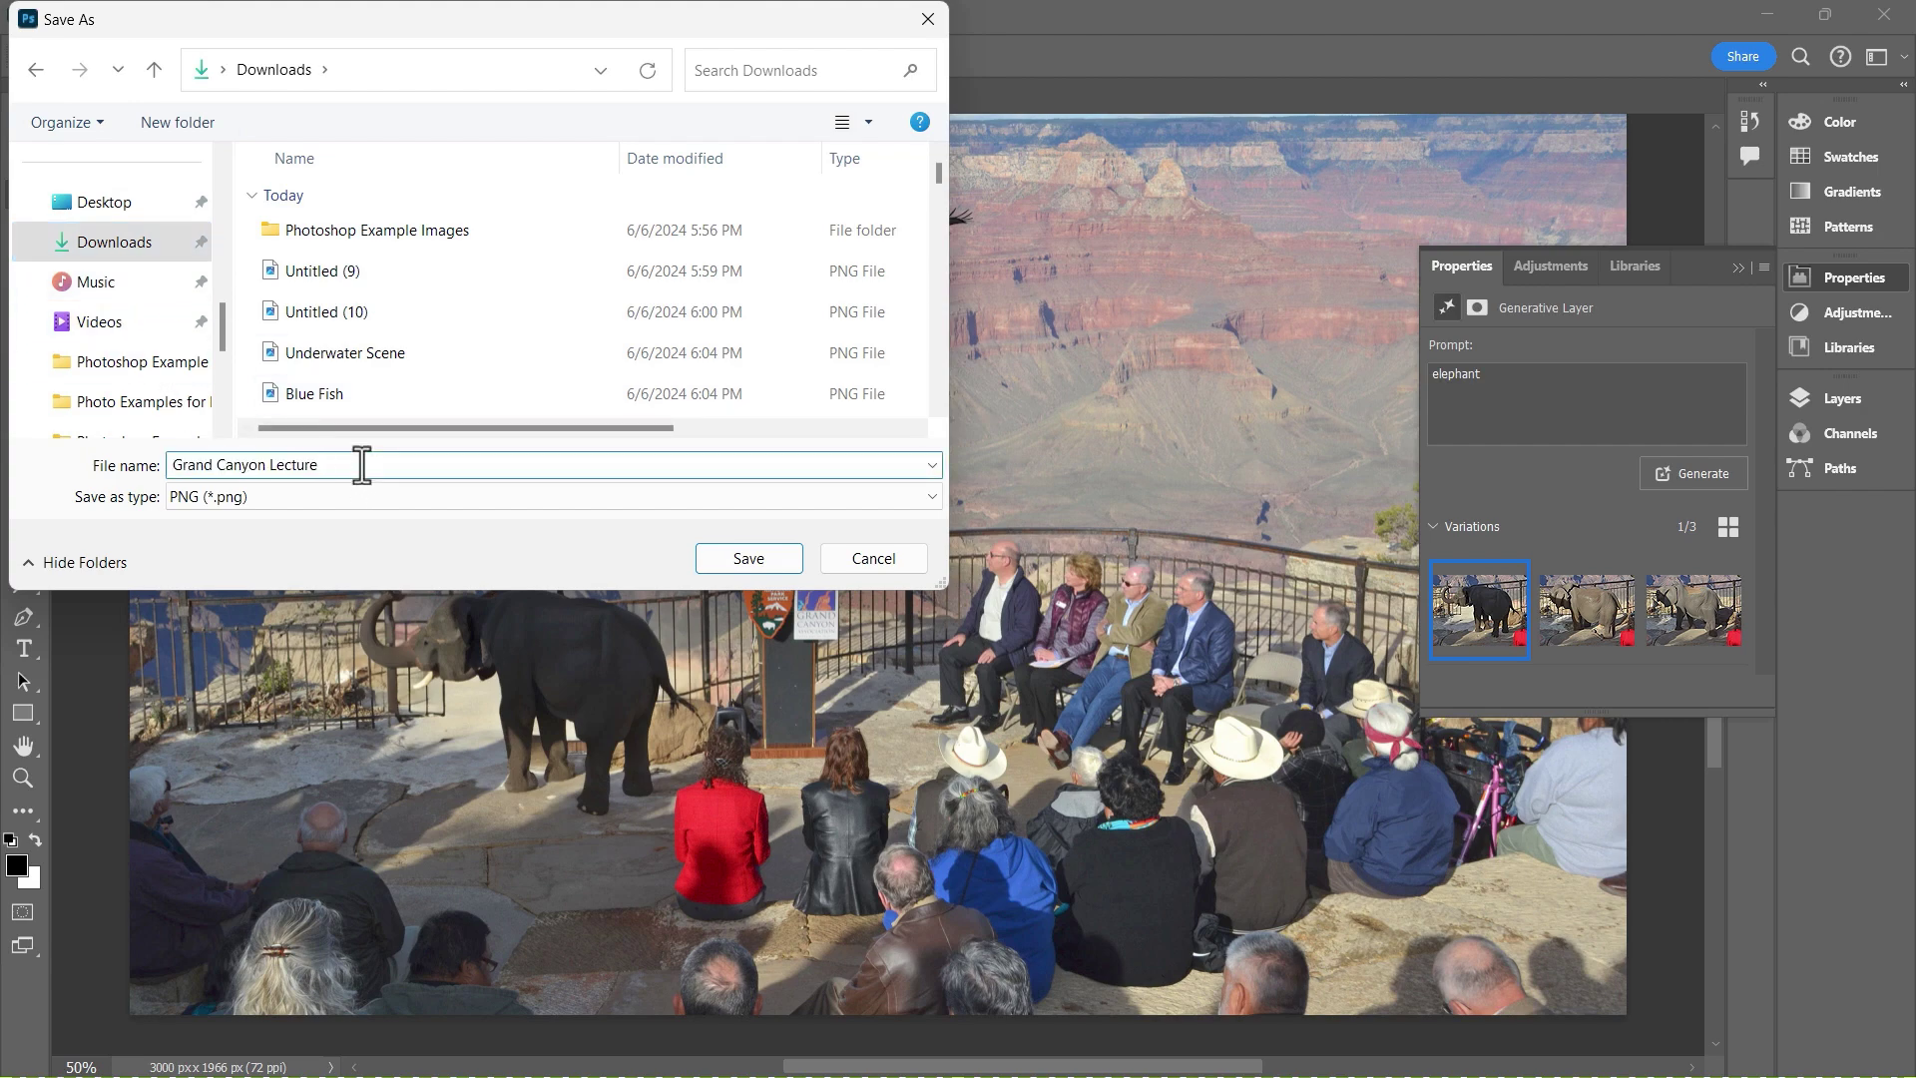
{"action": "type", "text": "with animals"}
{"action": "left_click", "coordinate": [748, 558]}
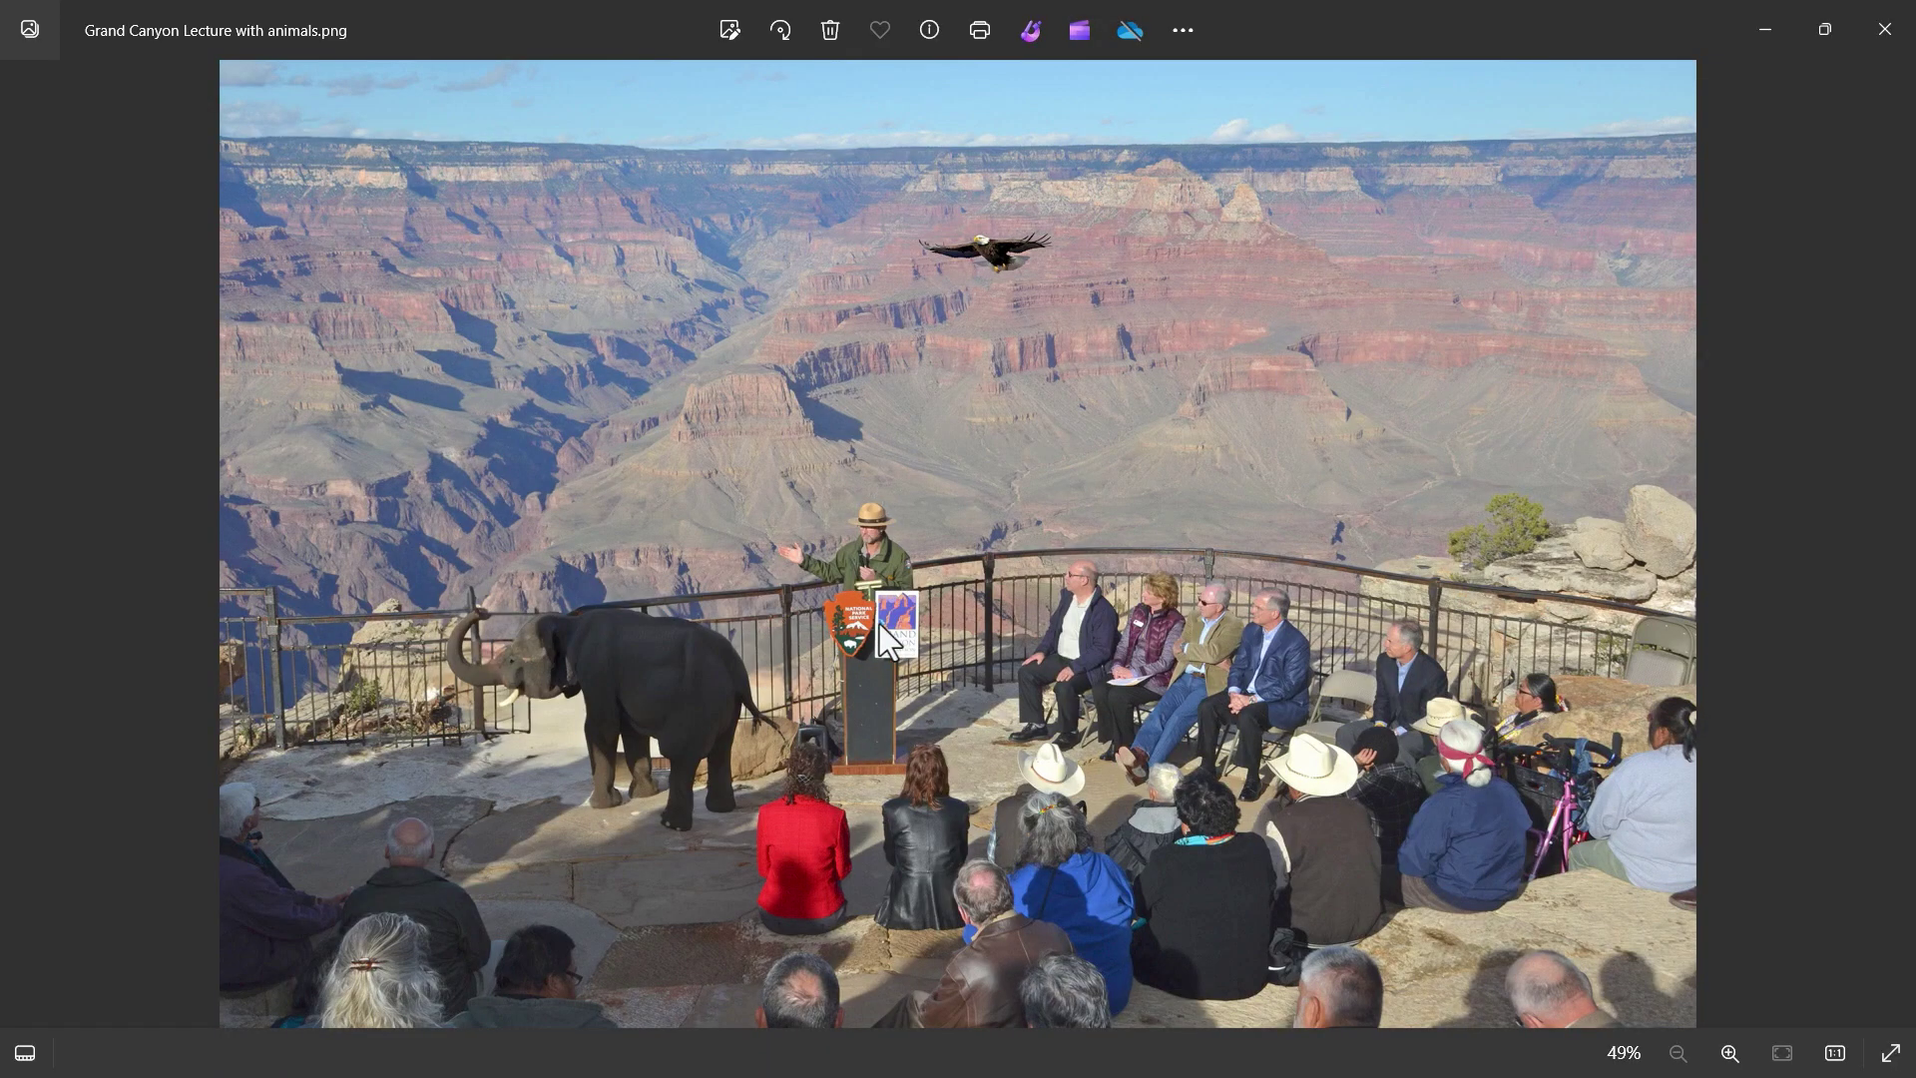
Step: Close the Photos viewer showing the exported Grand Canyon PNG to return to Photoshop
{"action": "left_click", "coordinate": [1884, 28]}
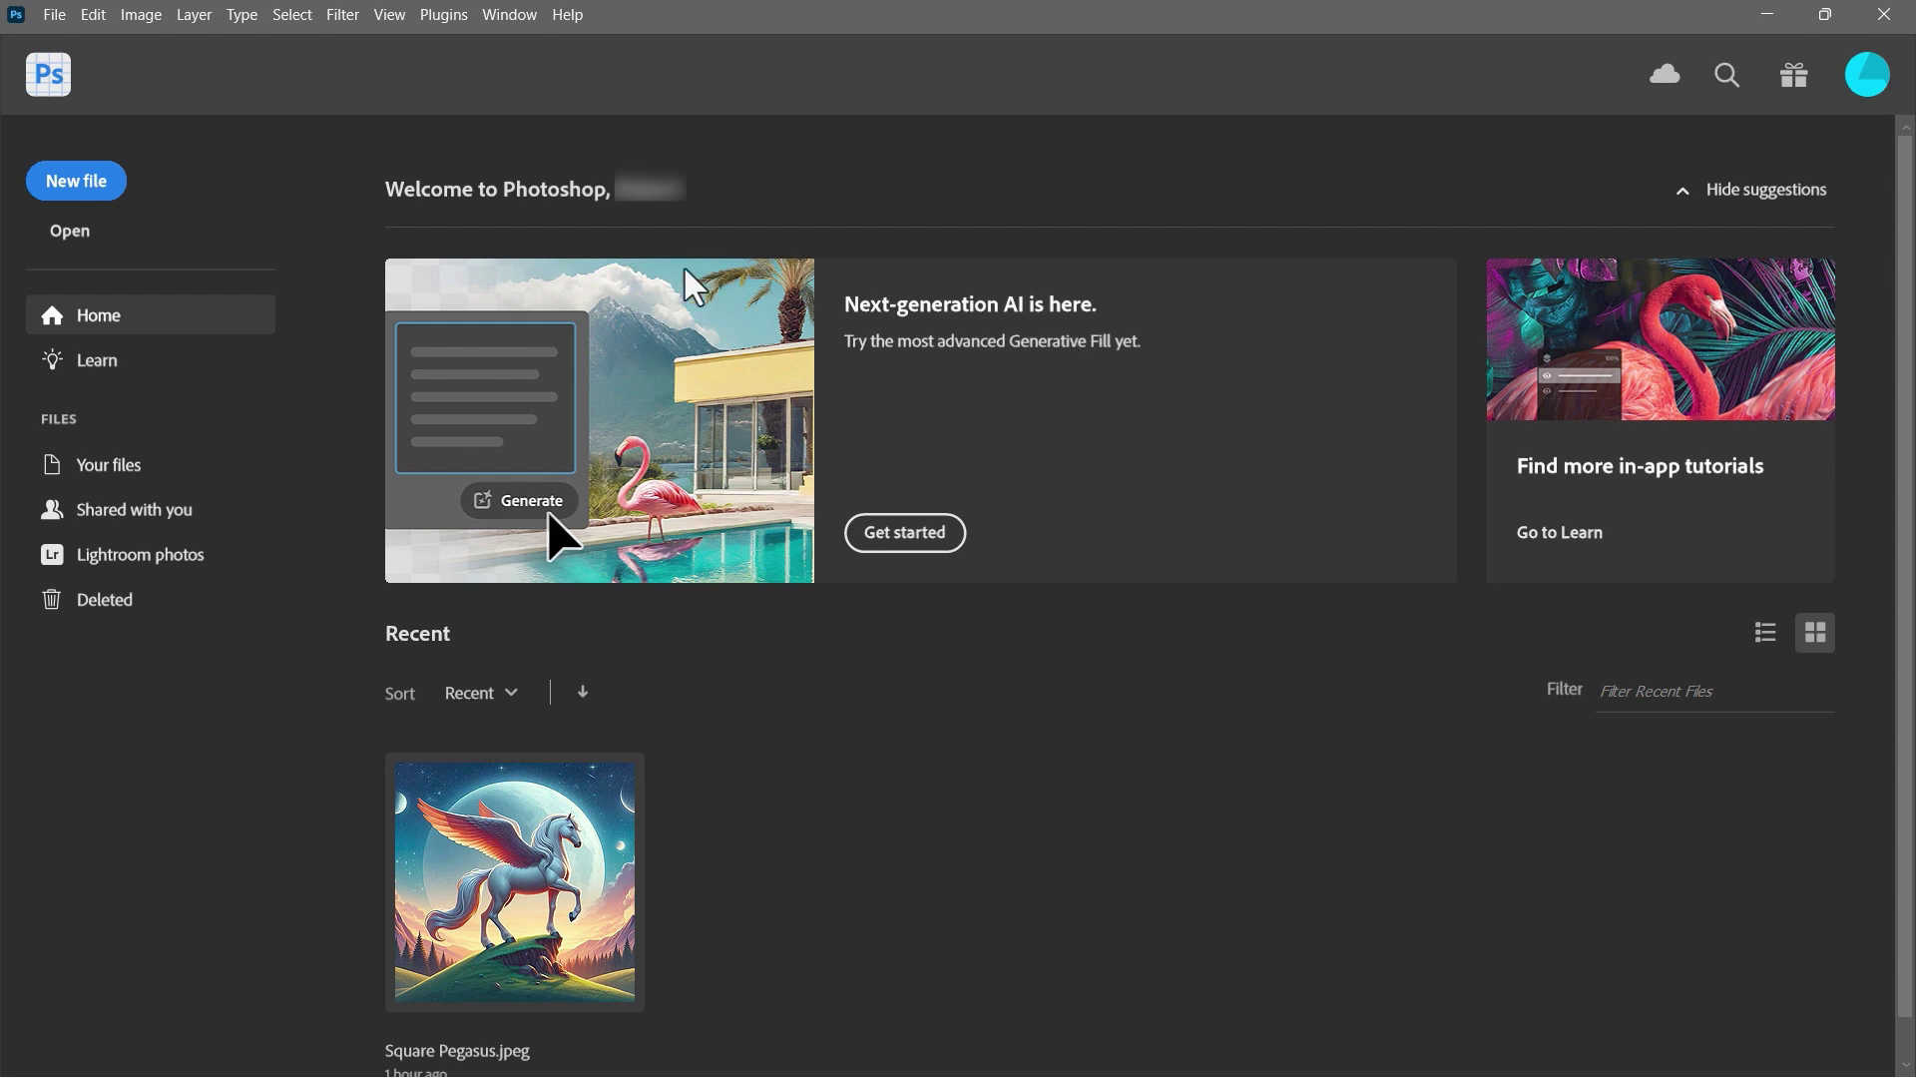
Step: Open Hawaii_Maui_Makena_Big_Beach.jpg from the Downloads > Photoshop Example Images folder
{"action": "left_click", "coordinate": [55, 14]}
{"action": "left_click", "coordinate": [140, 60]}
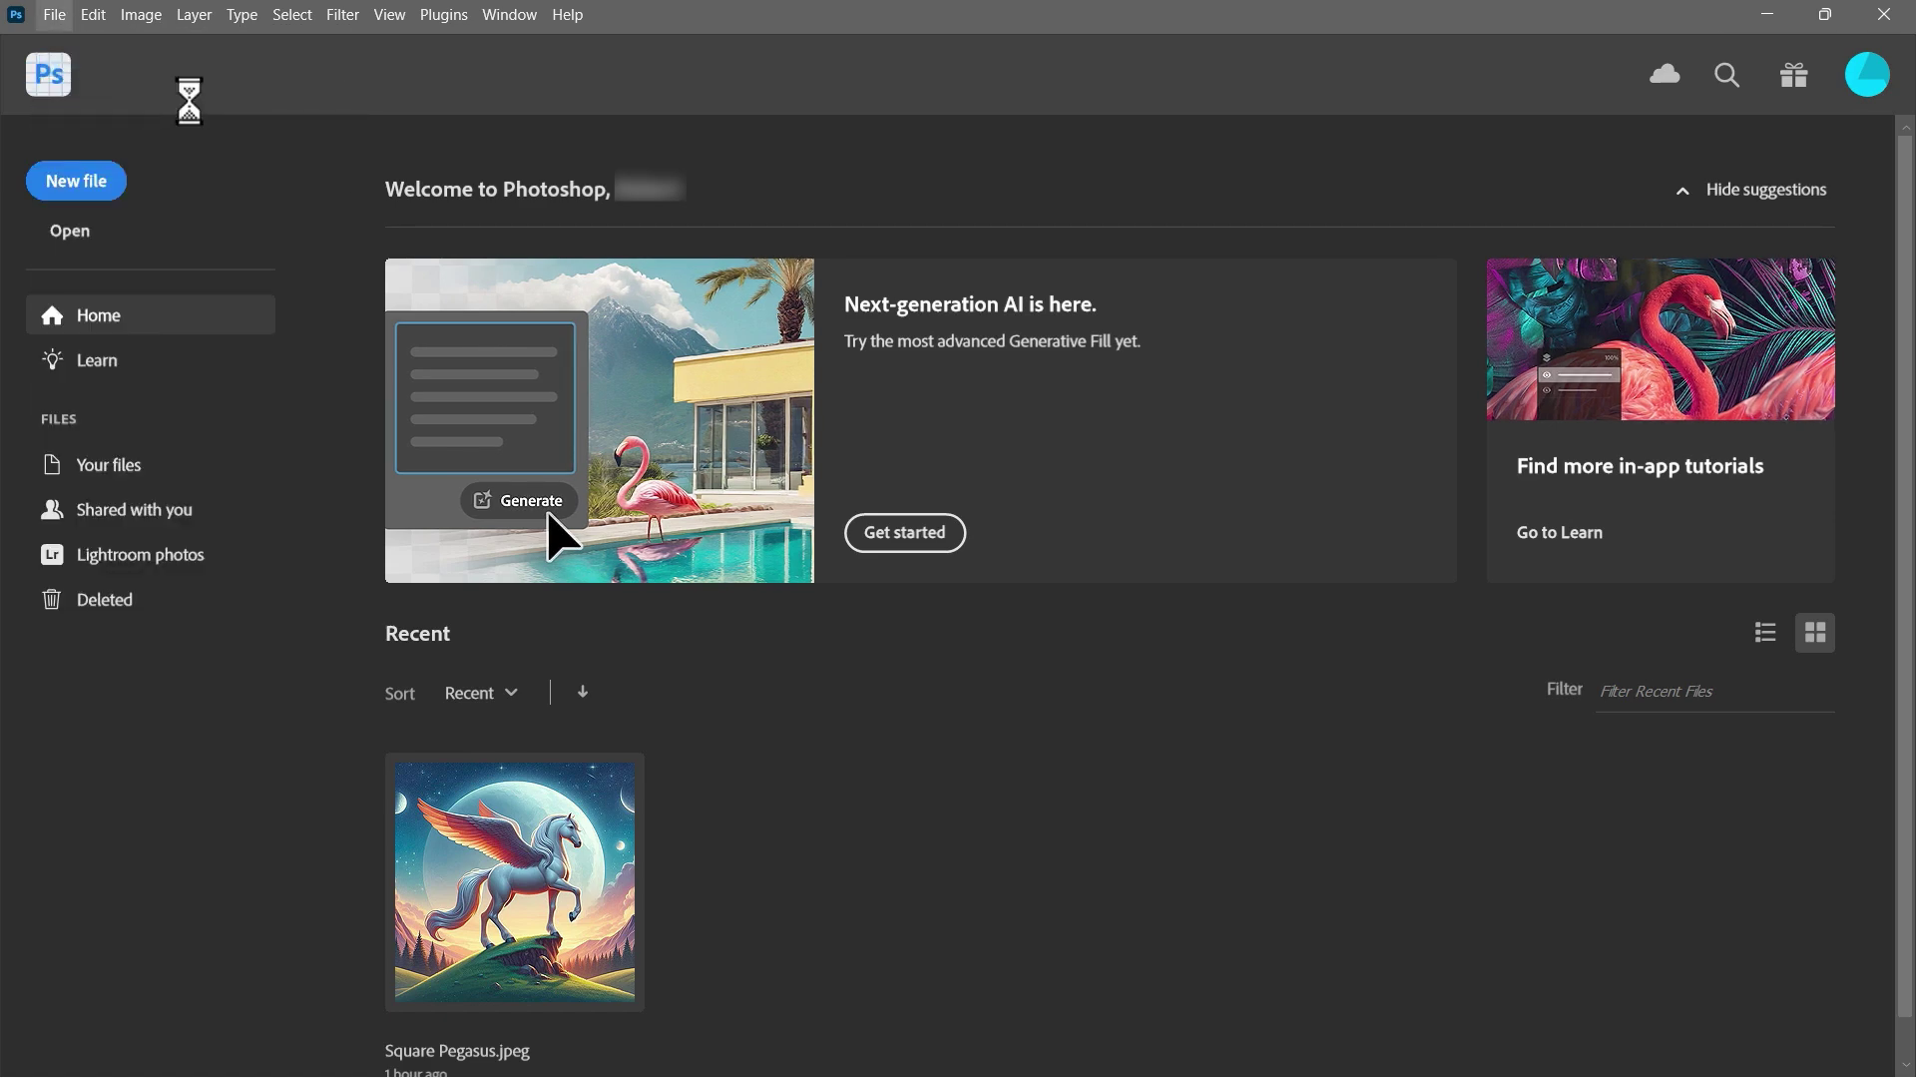
{"action": "left_click", "coordinate": [139, 251]}
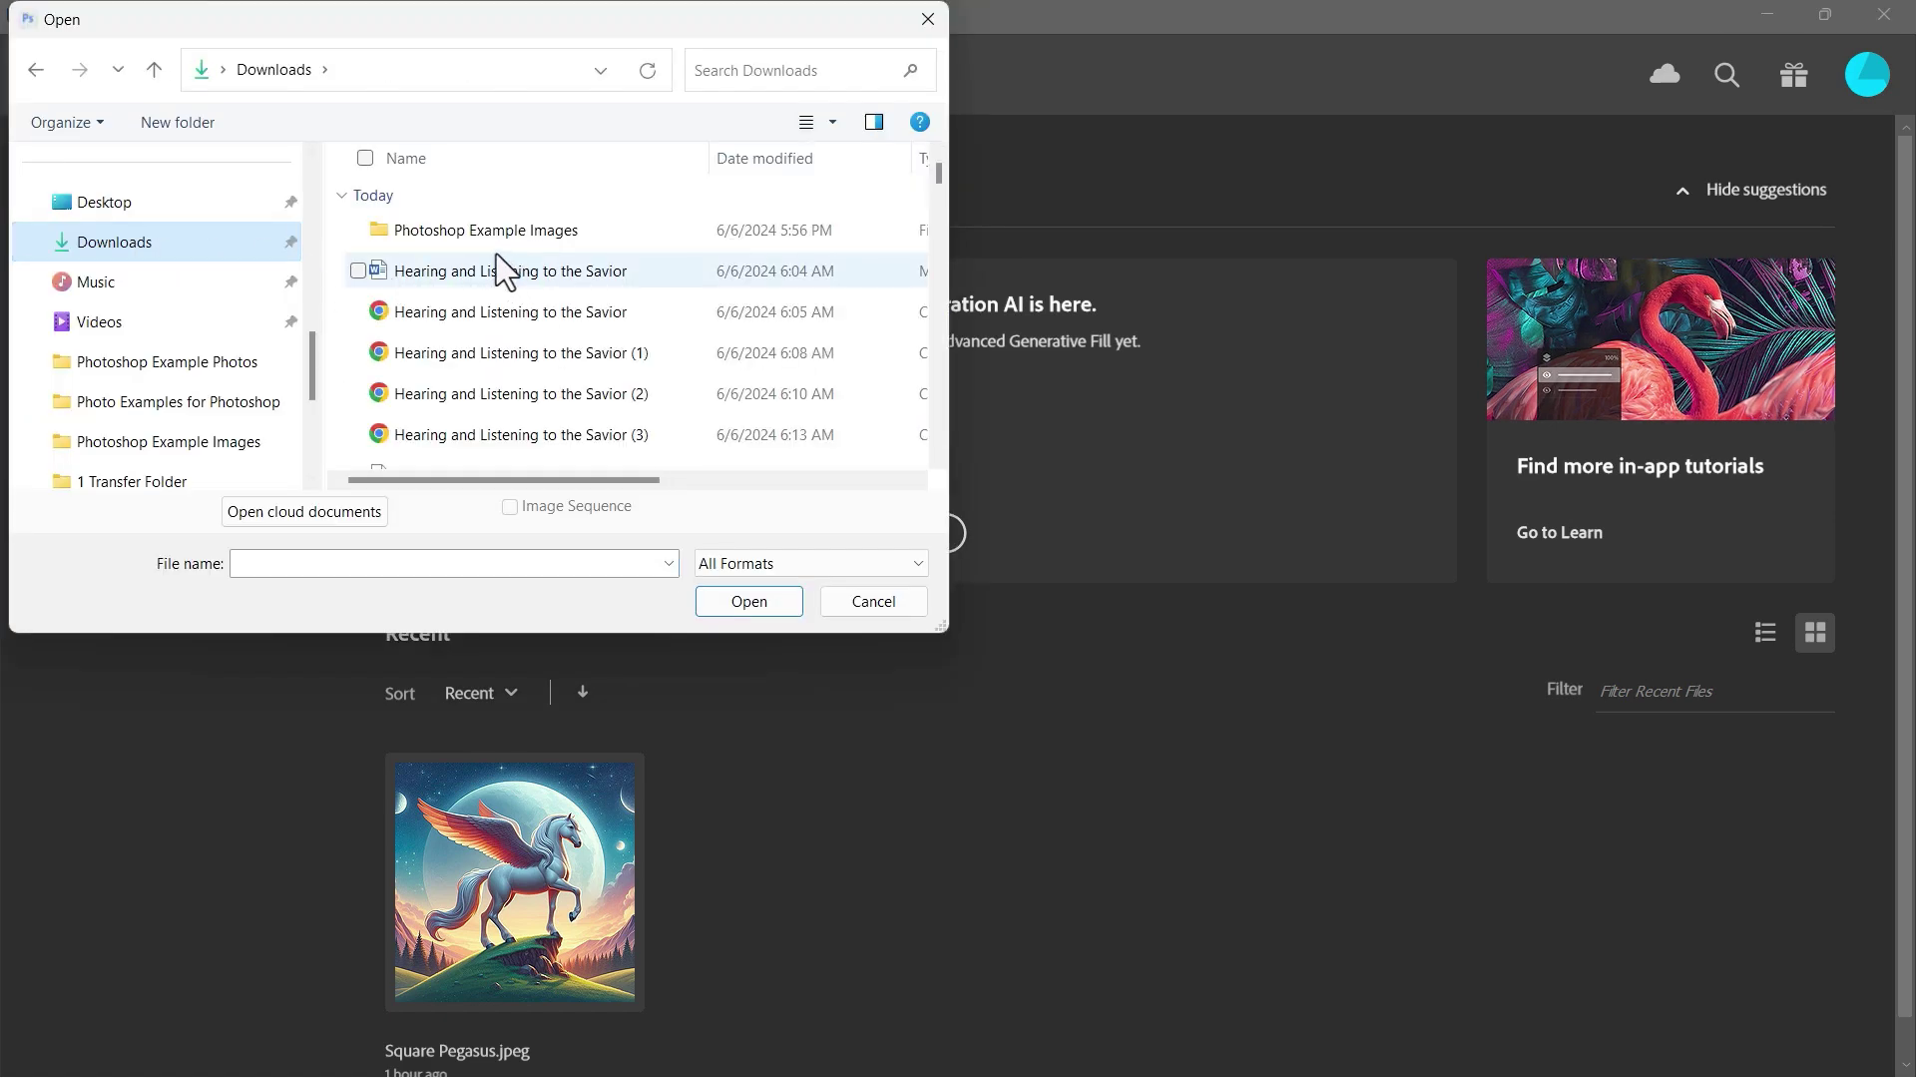
{"action": "double_click", "coordinate": [458, 230]}
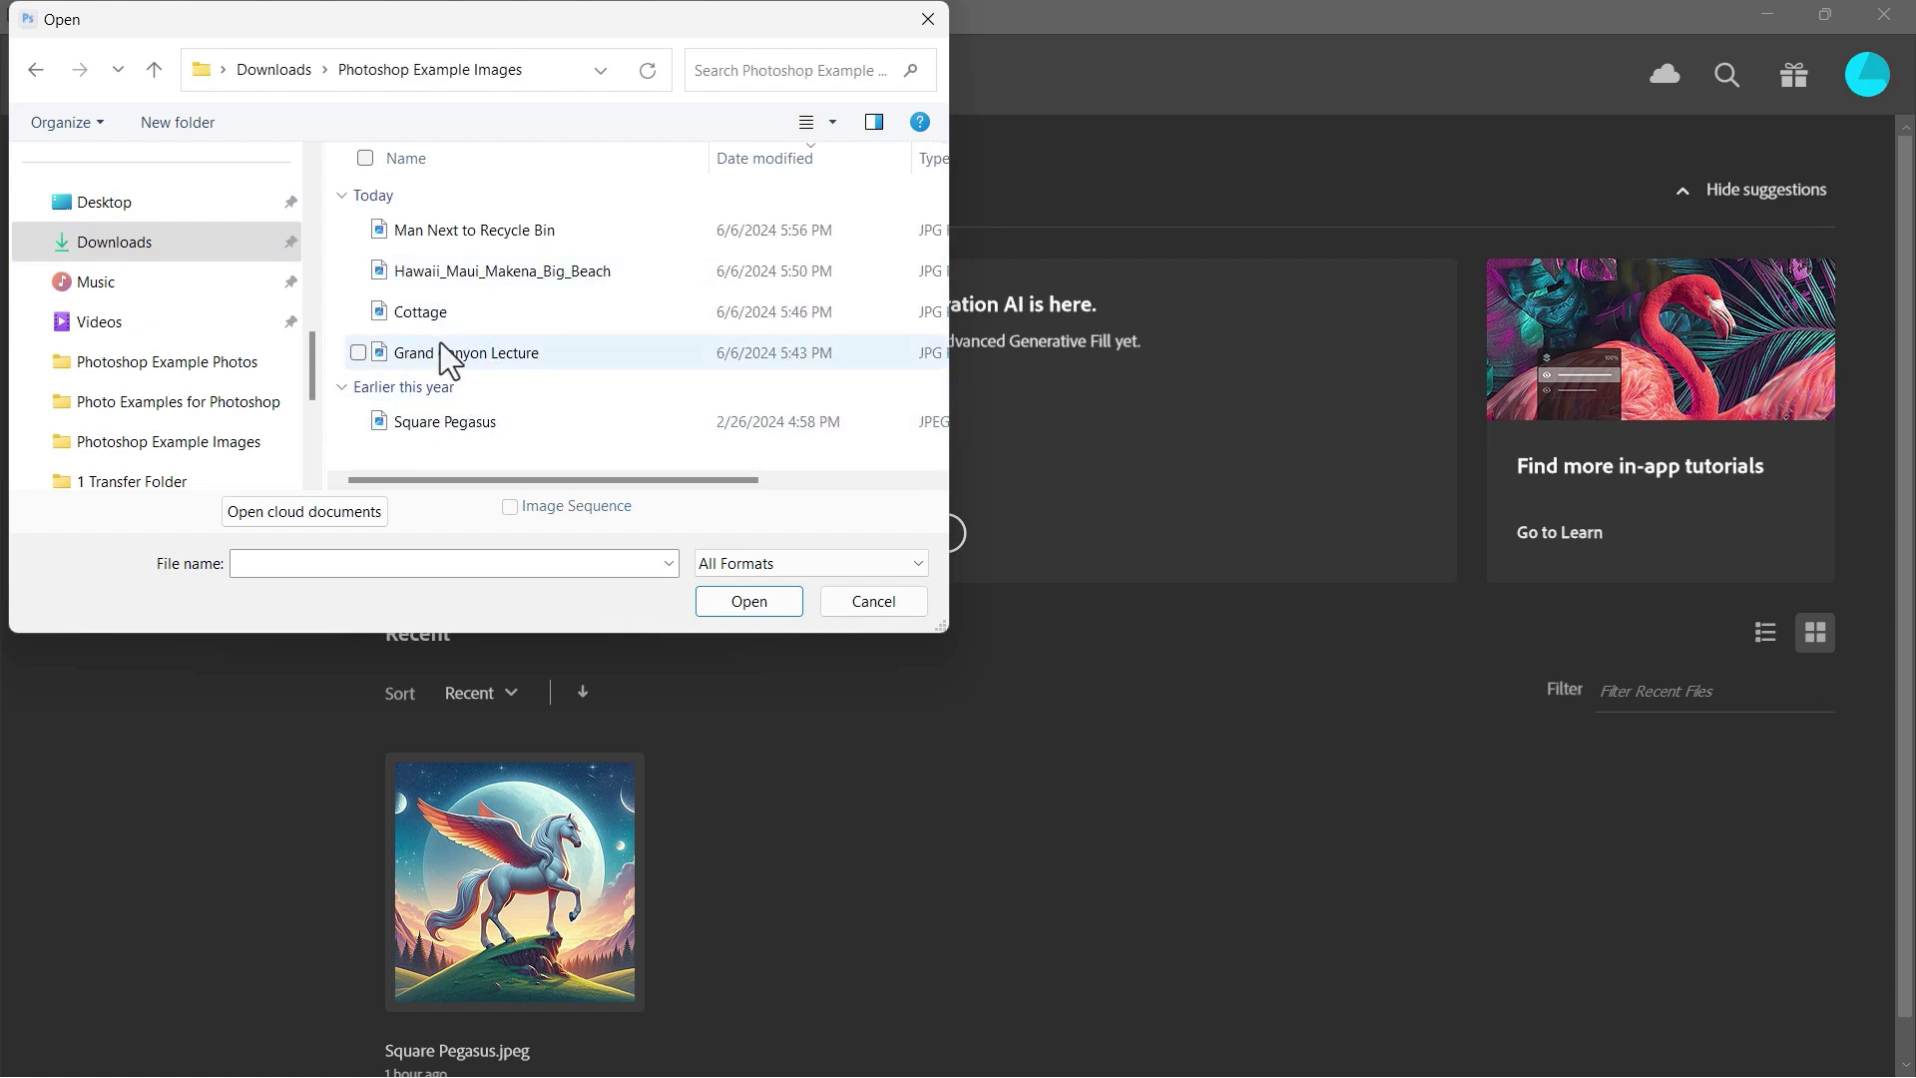
{"action": "double_click", "coordinate": [451, 280]}
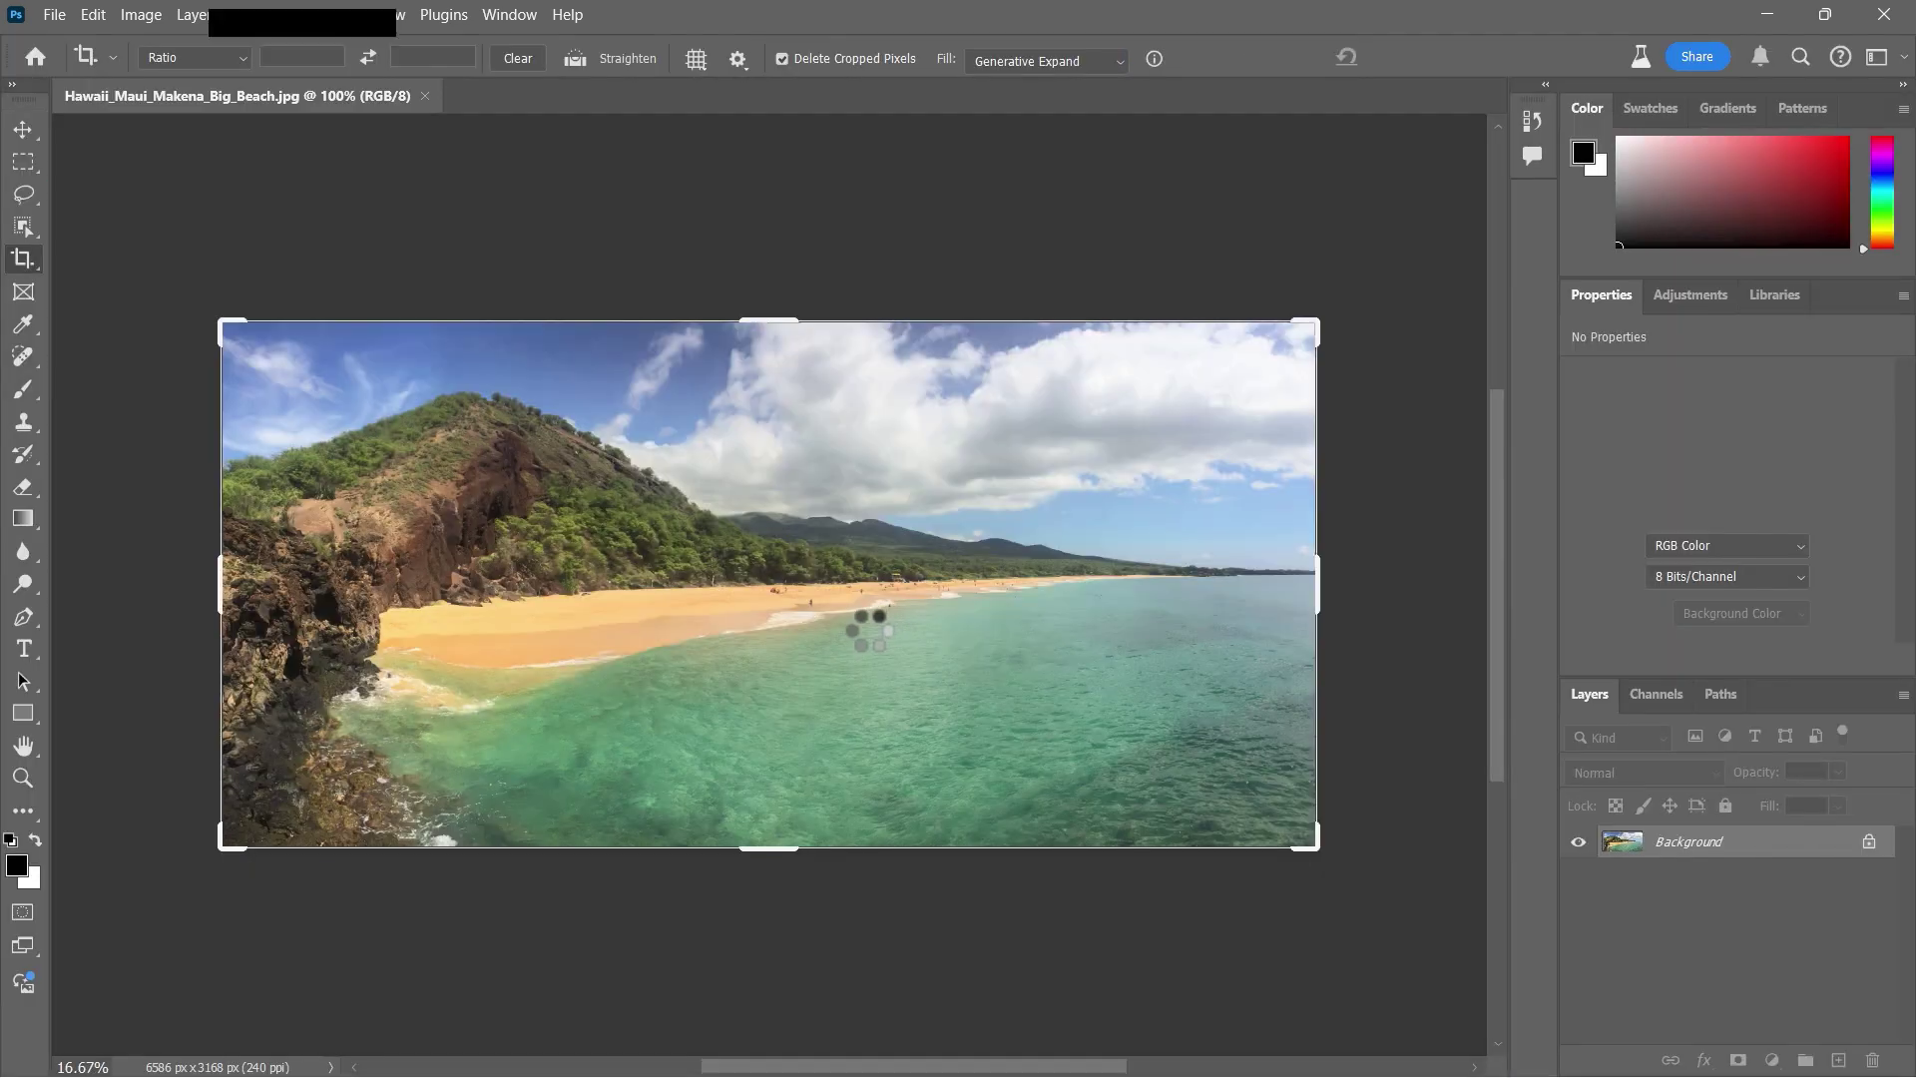
{"action": "key", "text": "ctrl+1"}
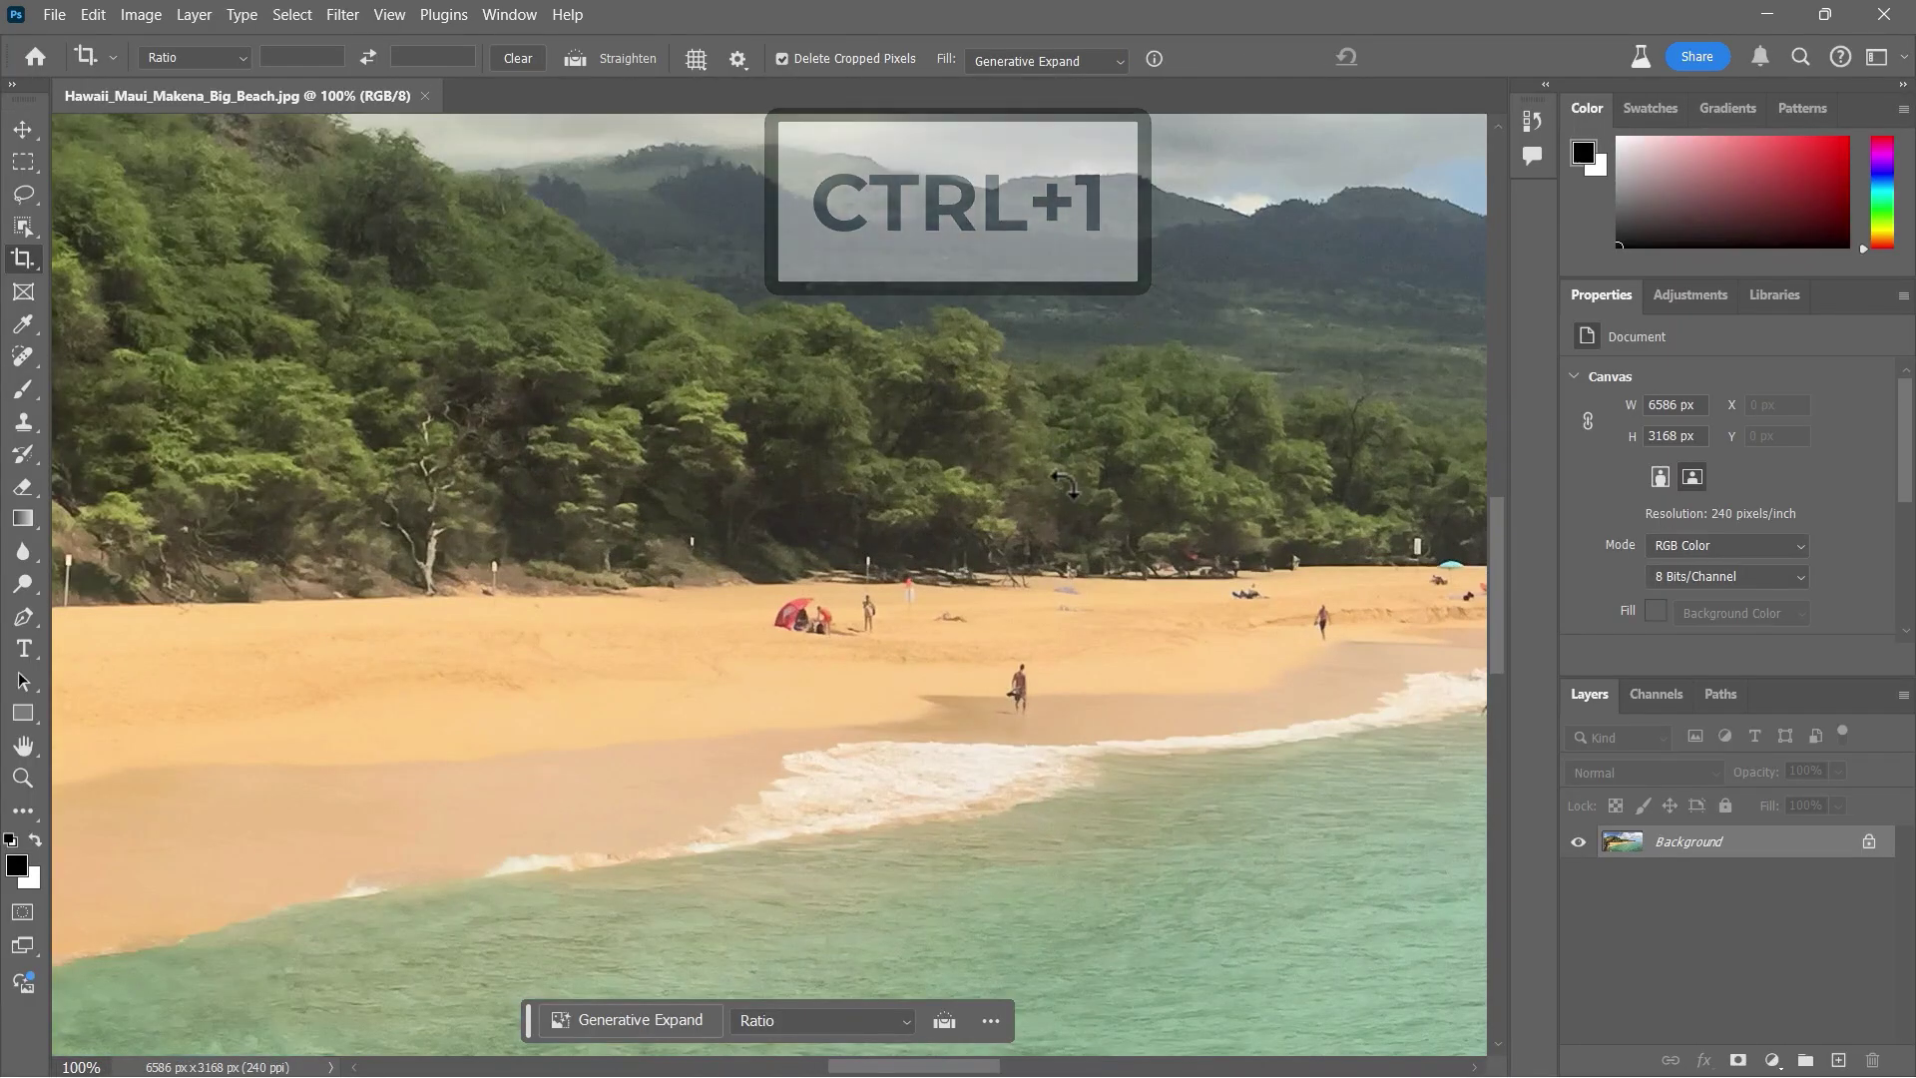
{"action": "key", "text": "ctrl+minus"}
{"action": "key", "text": "ctrl+minus"}
{"action": "key", "text": "ctrl+minus"}
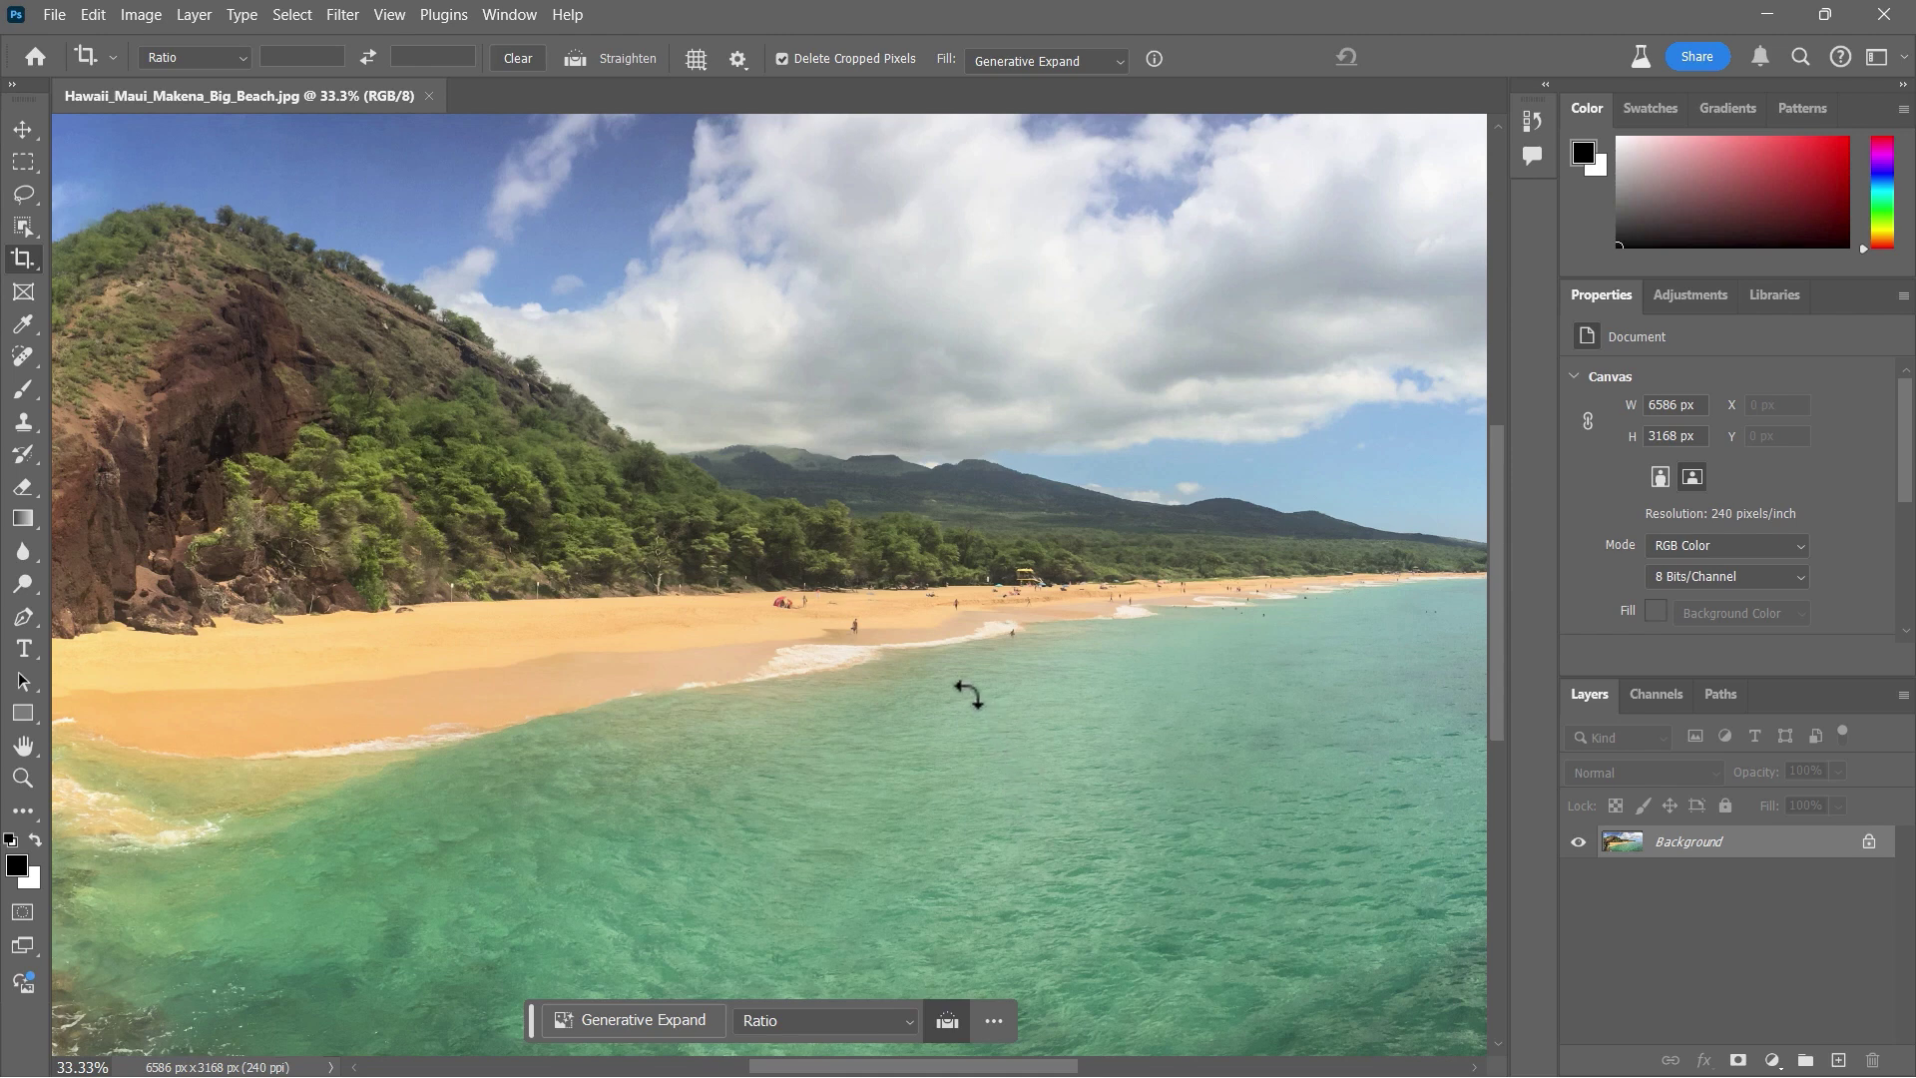
Step: Lasso the shallow water near the beach, Generative Fill a 'blue whale', and keep variation 3/3
{"action": "left_click", "coordinate": [24, 196]}
{"action": "mouse_move", "coordinate": [1104, 746]}
{"action": "left_mouse_down"}
{"action": "mouse_move", "coordinate": [975, 628]}
{"action": "mouse_move", "coordinate": [796, 556]}
{"action": "mouse_move", "coordinate": [640, 526]}
{"action": "mouse_move", "coordinate": [513, 665]}
{"action": "mouse_move", "coordinate": [577, 810]}
{"action": "mouse_move", "coordinate": [775, 903]}
{"action": "mouse_move", "coordinate": [1099, 732]}
{"action": "left_mouse_up"}
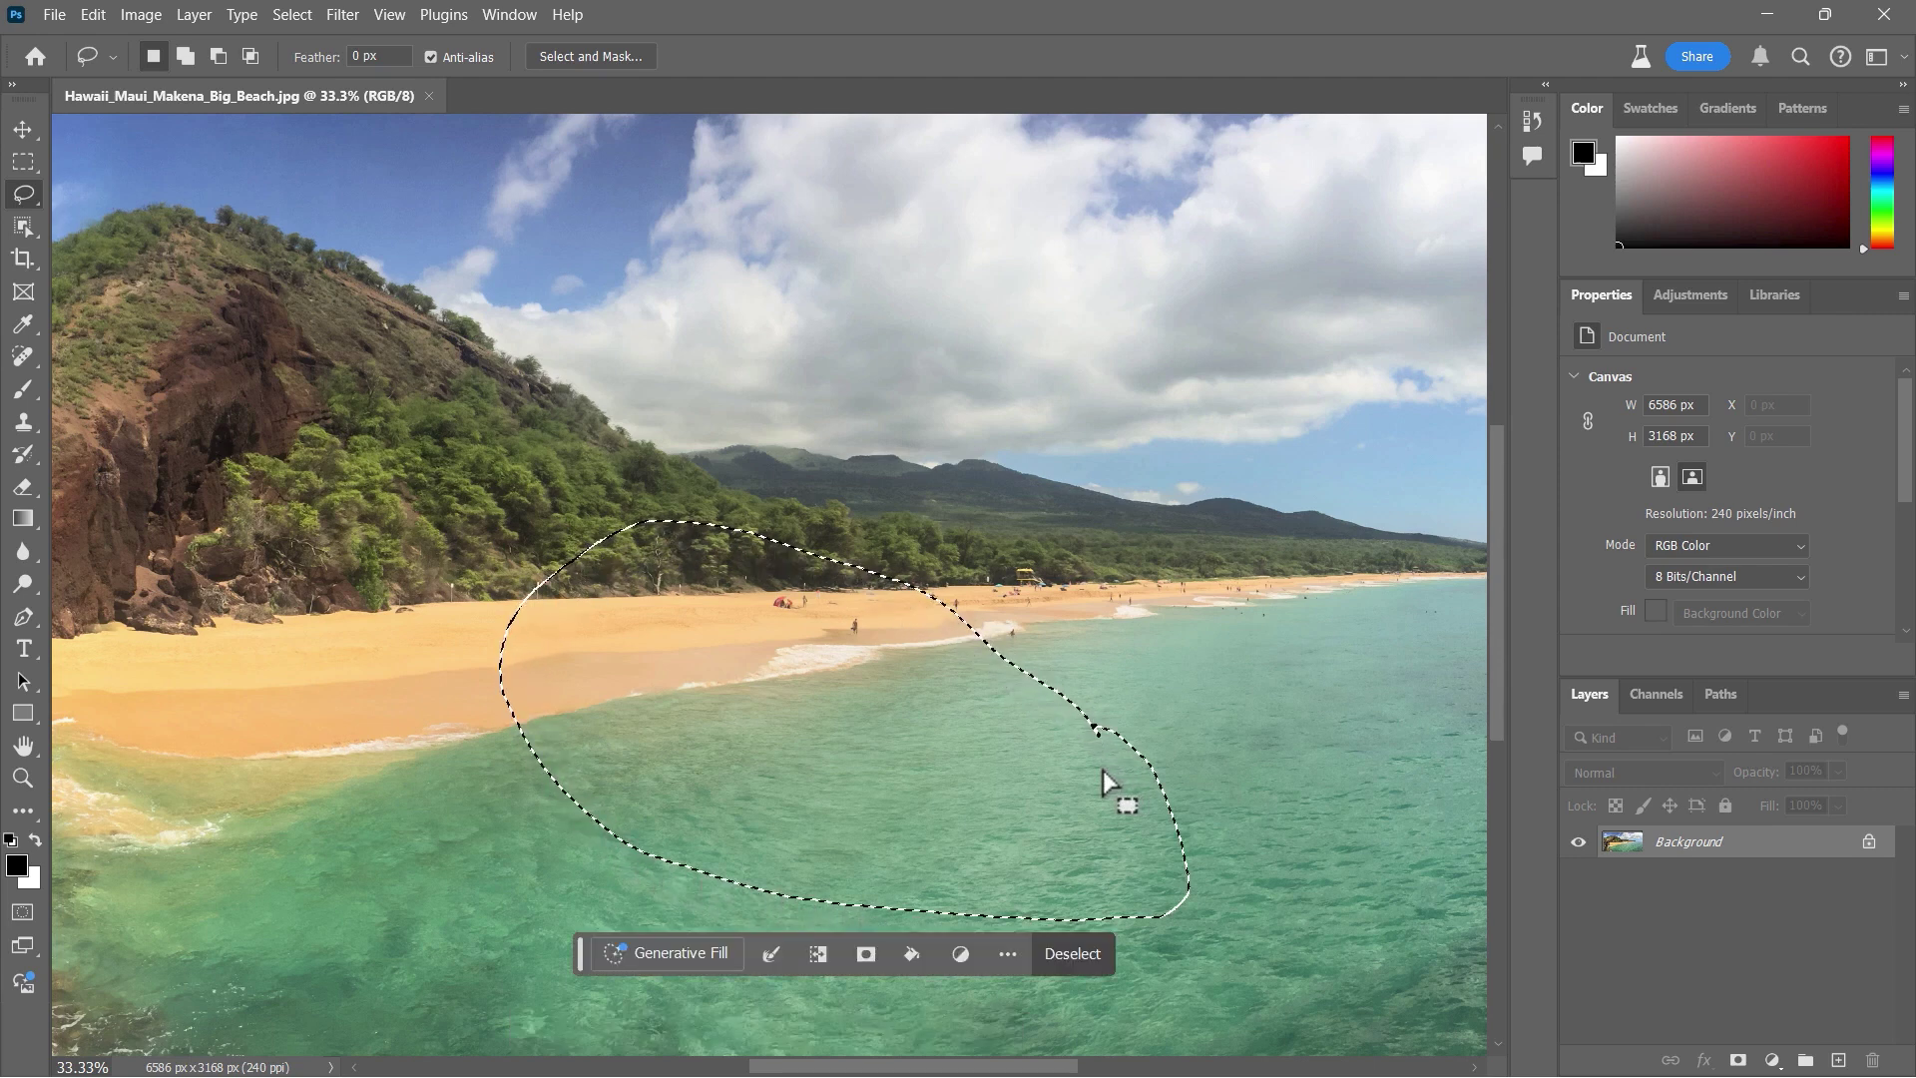
{"action": "left_click", "coordinate": [685, 945]}
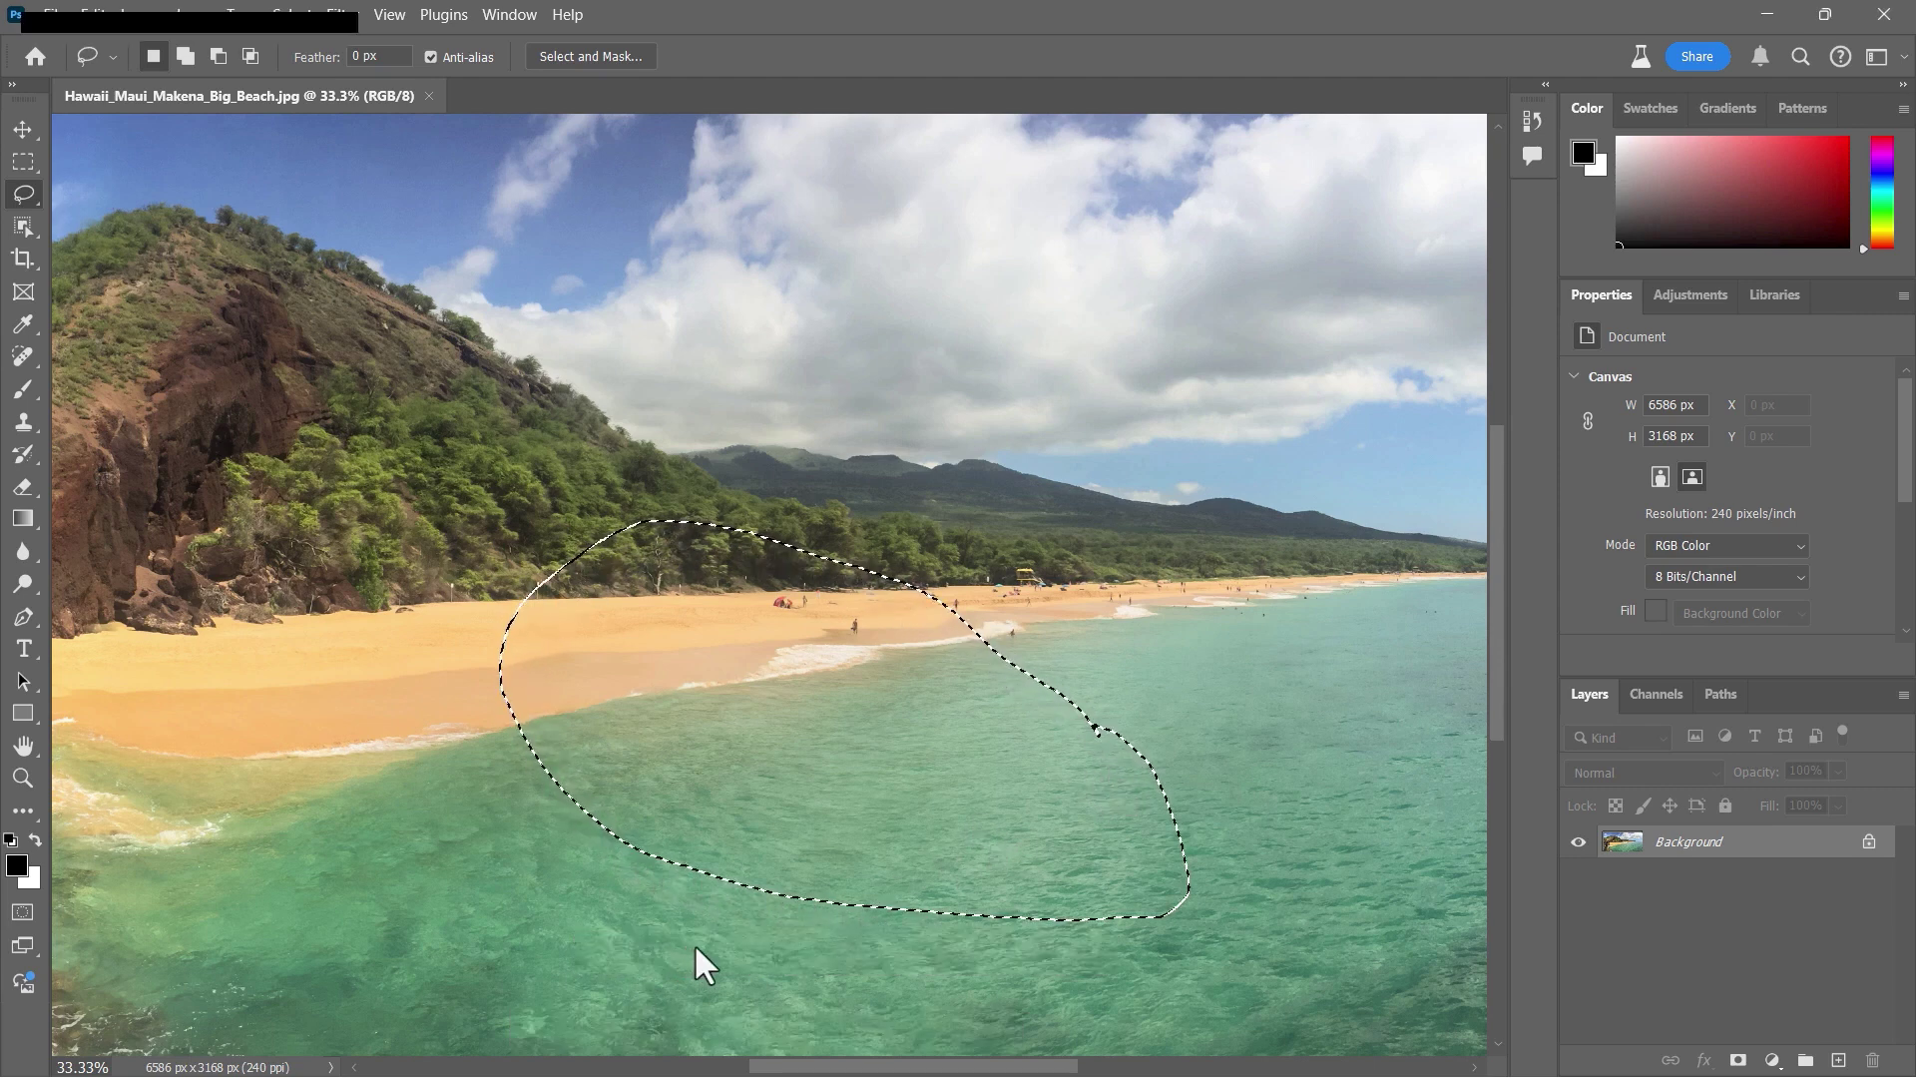
{"action": "type", "text": "blue whale"}
{"action": "left_click", "coordinate": [1128, 953]}
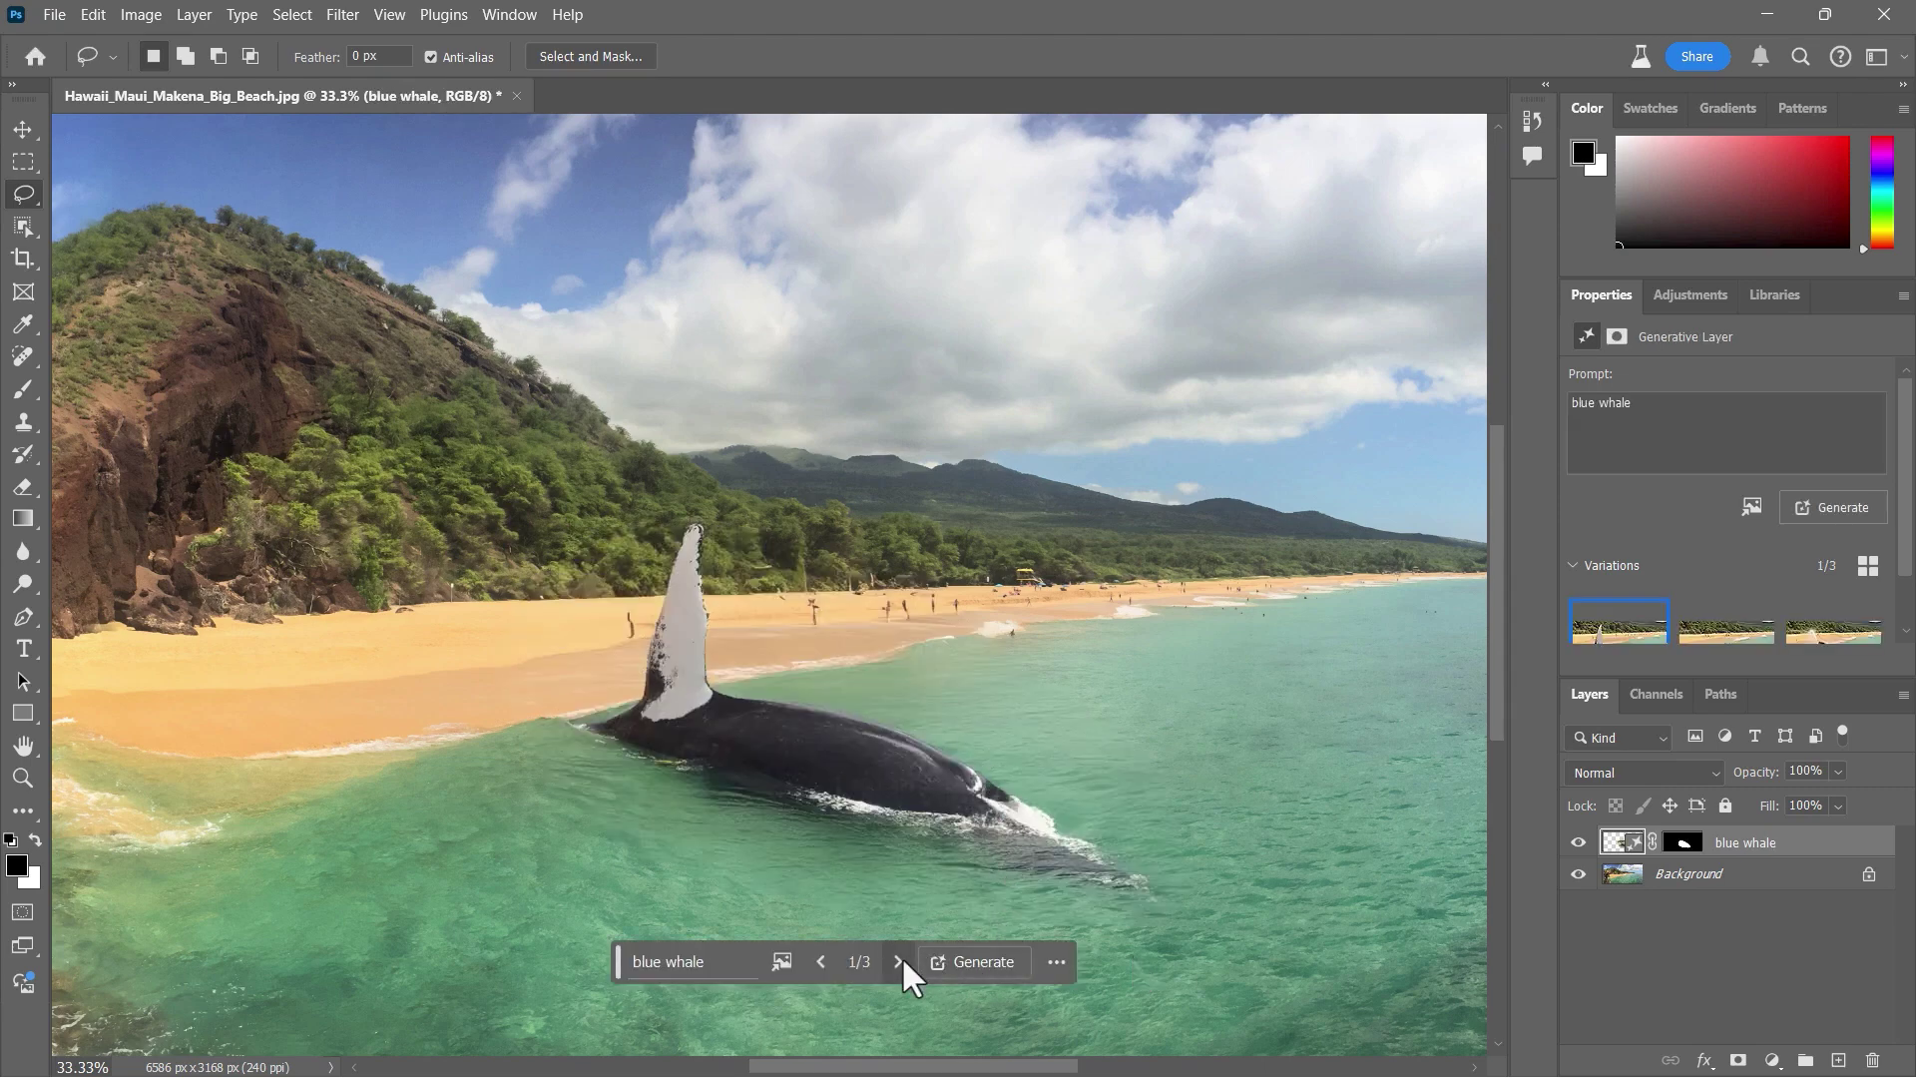
{"action": "left_click", "coordinate": [901, 958]}
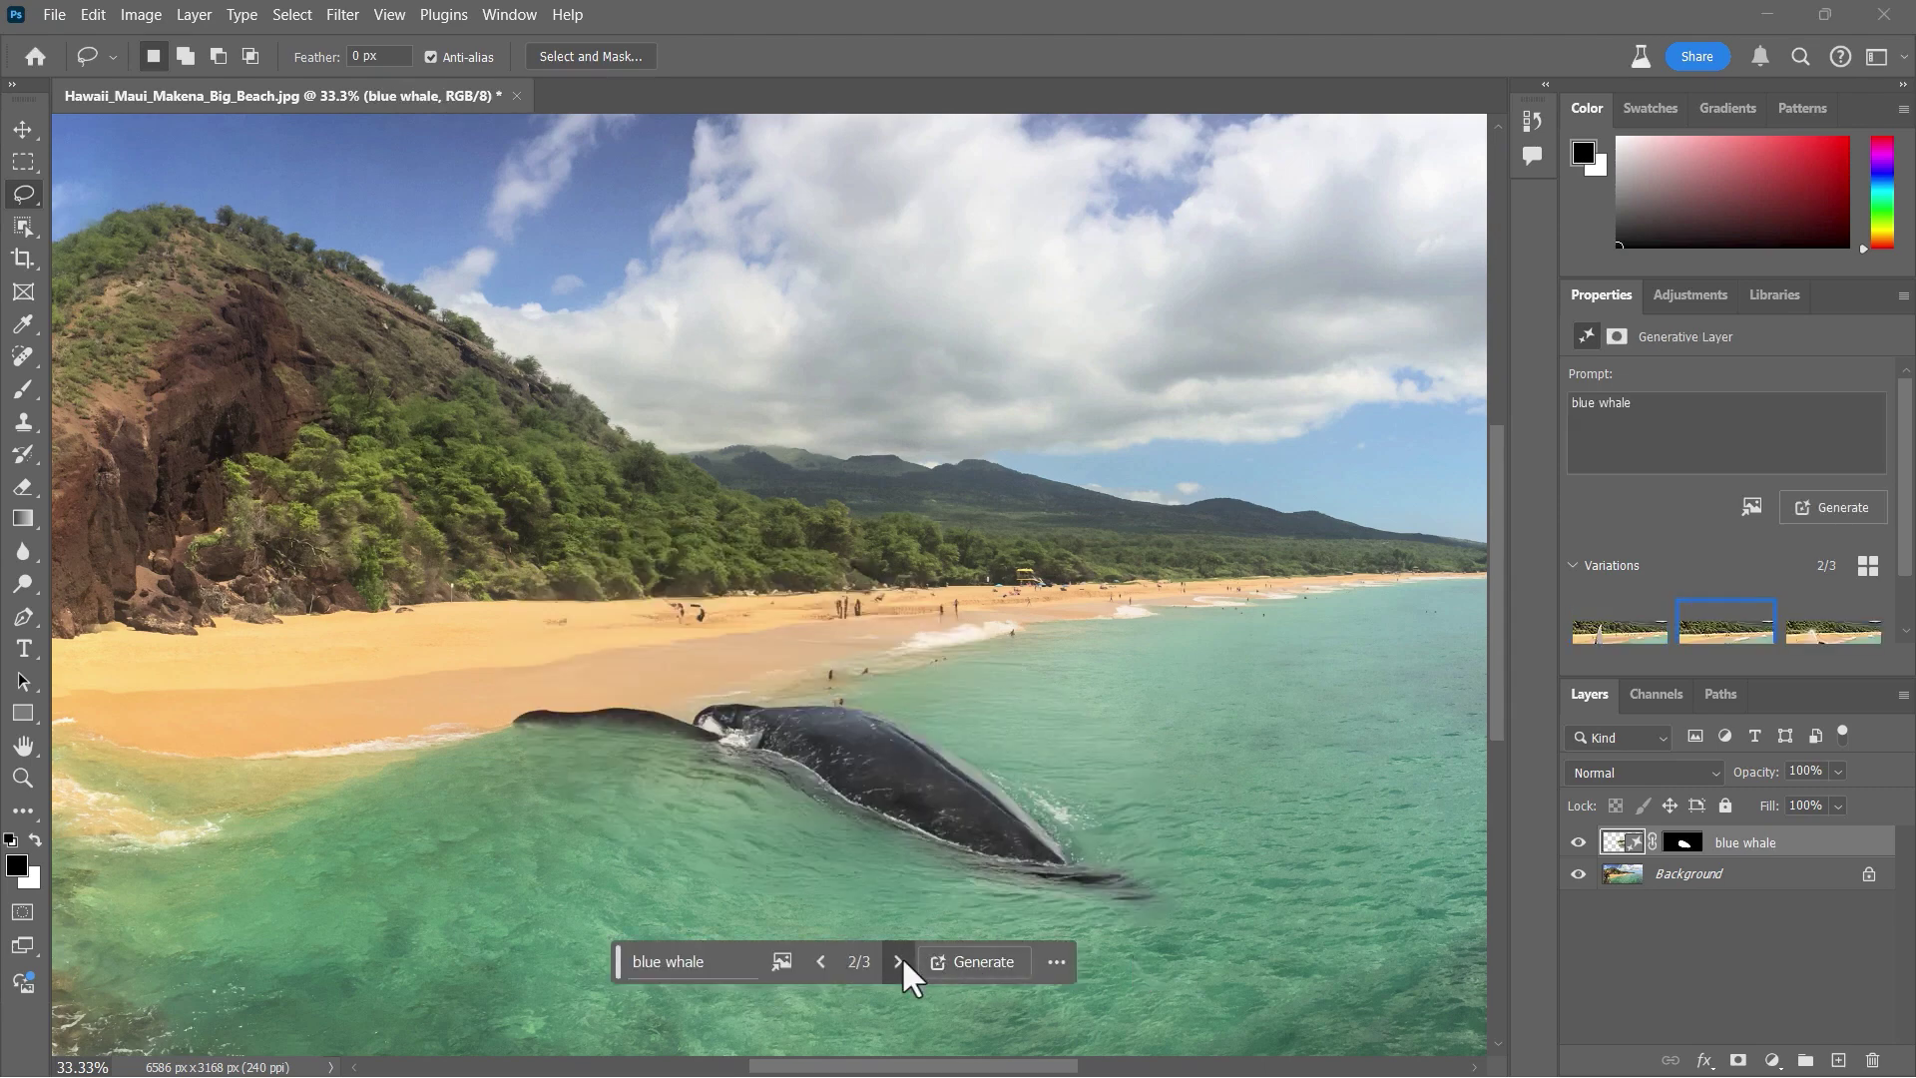
{"action": "left_click", "coordinate": [901, 958]}
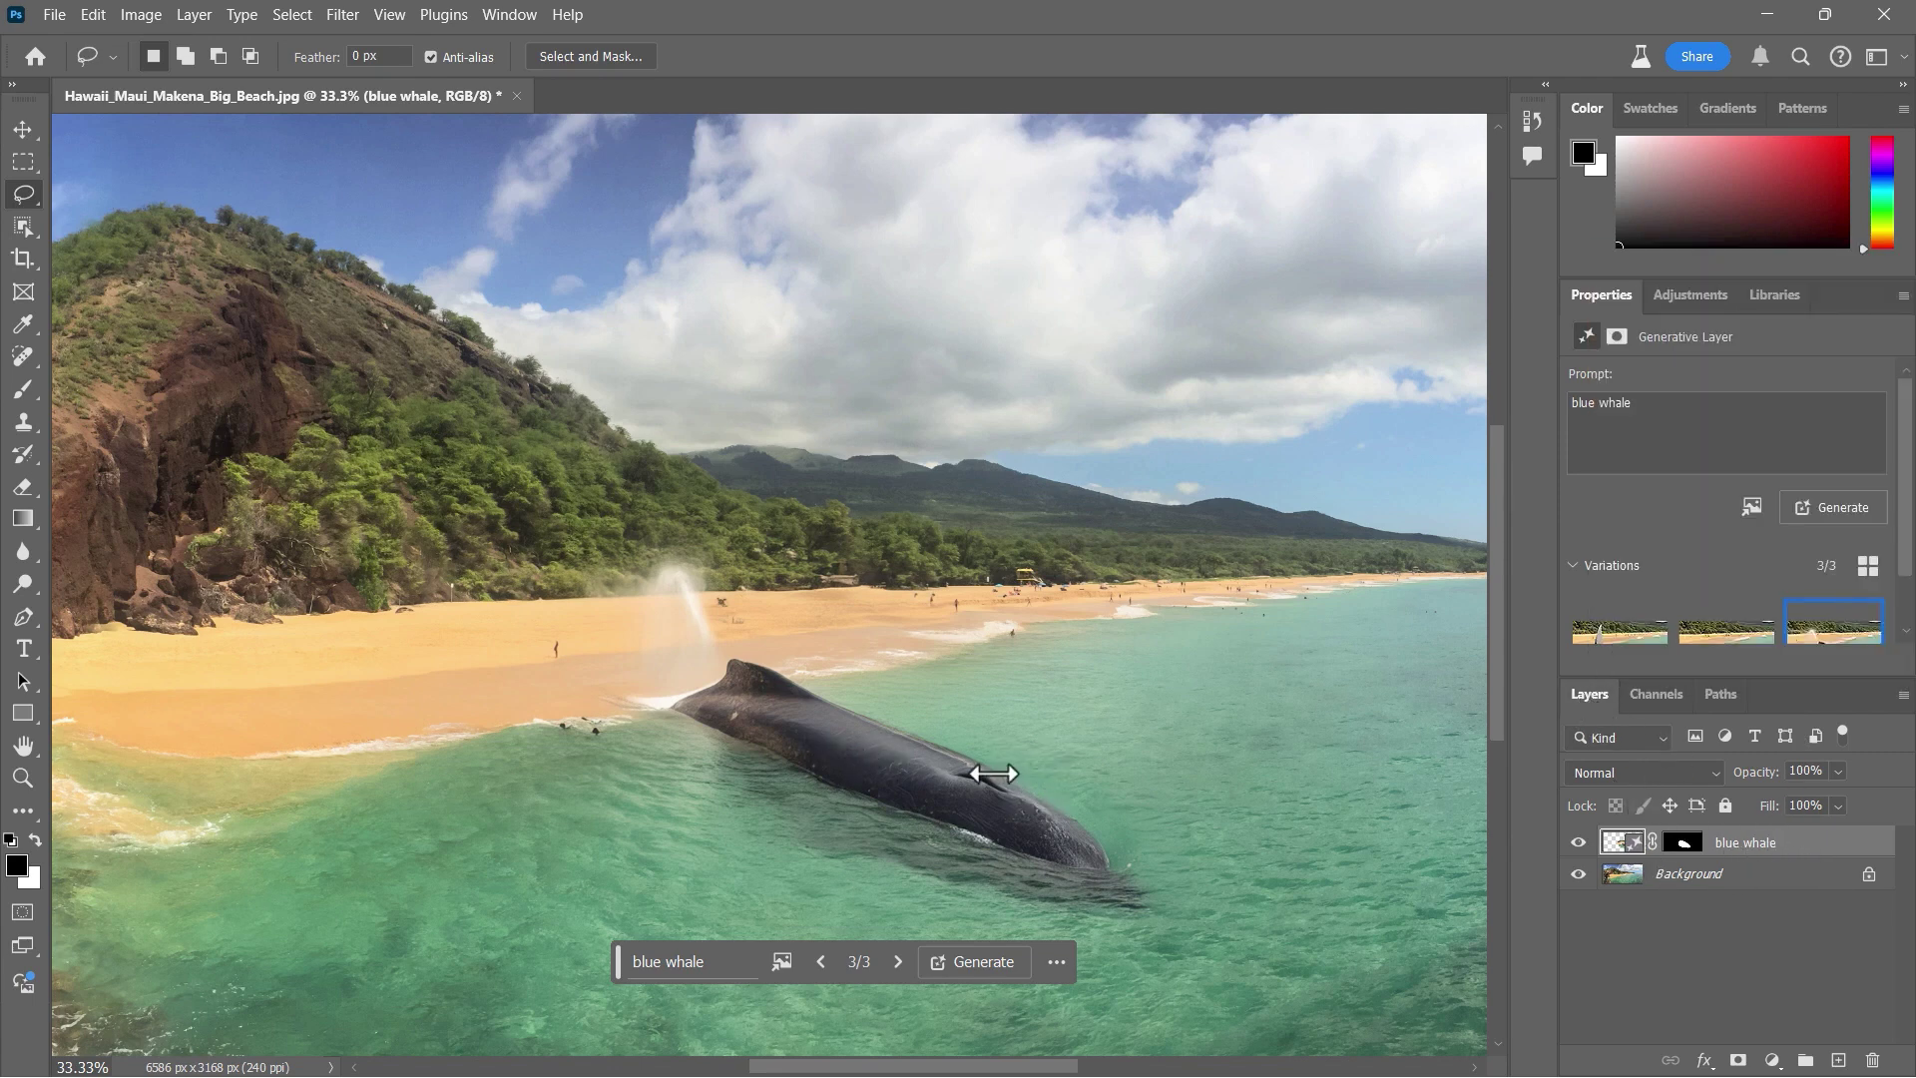
Step: Run Remove background on the Background layer so the sky turns transparent
{"action": "left_click", "coordinate": [1760, 872]}
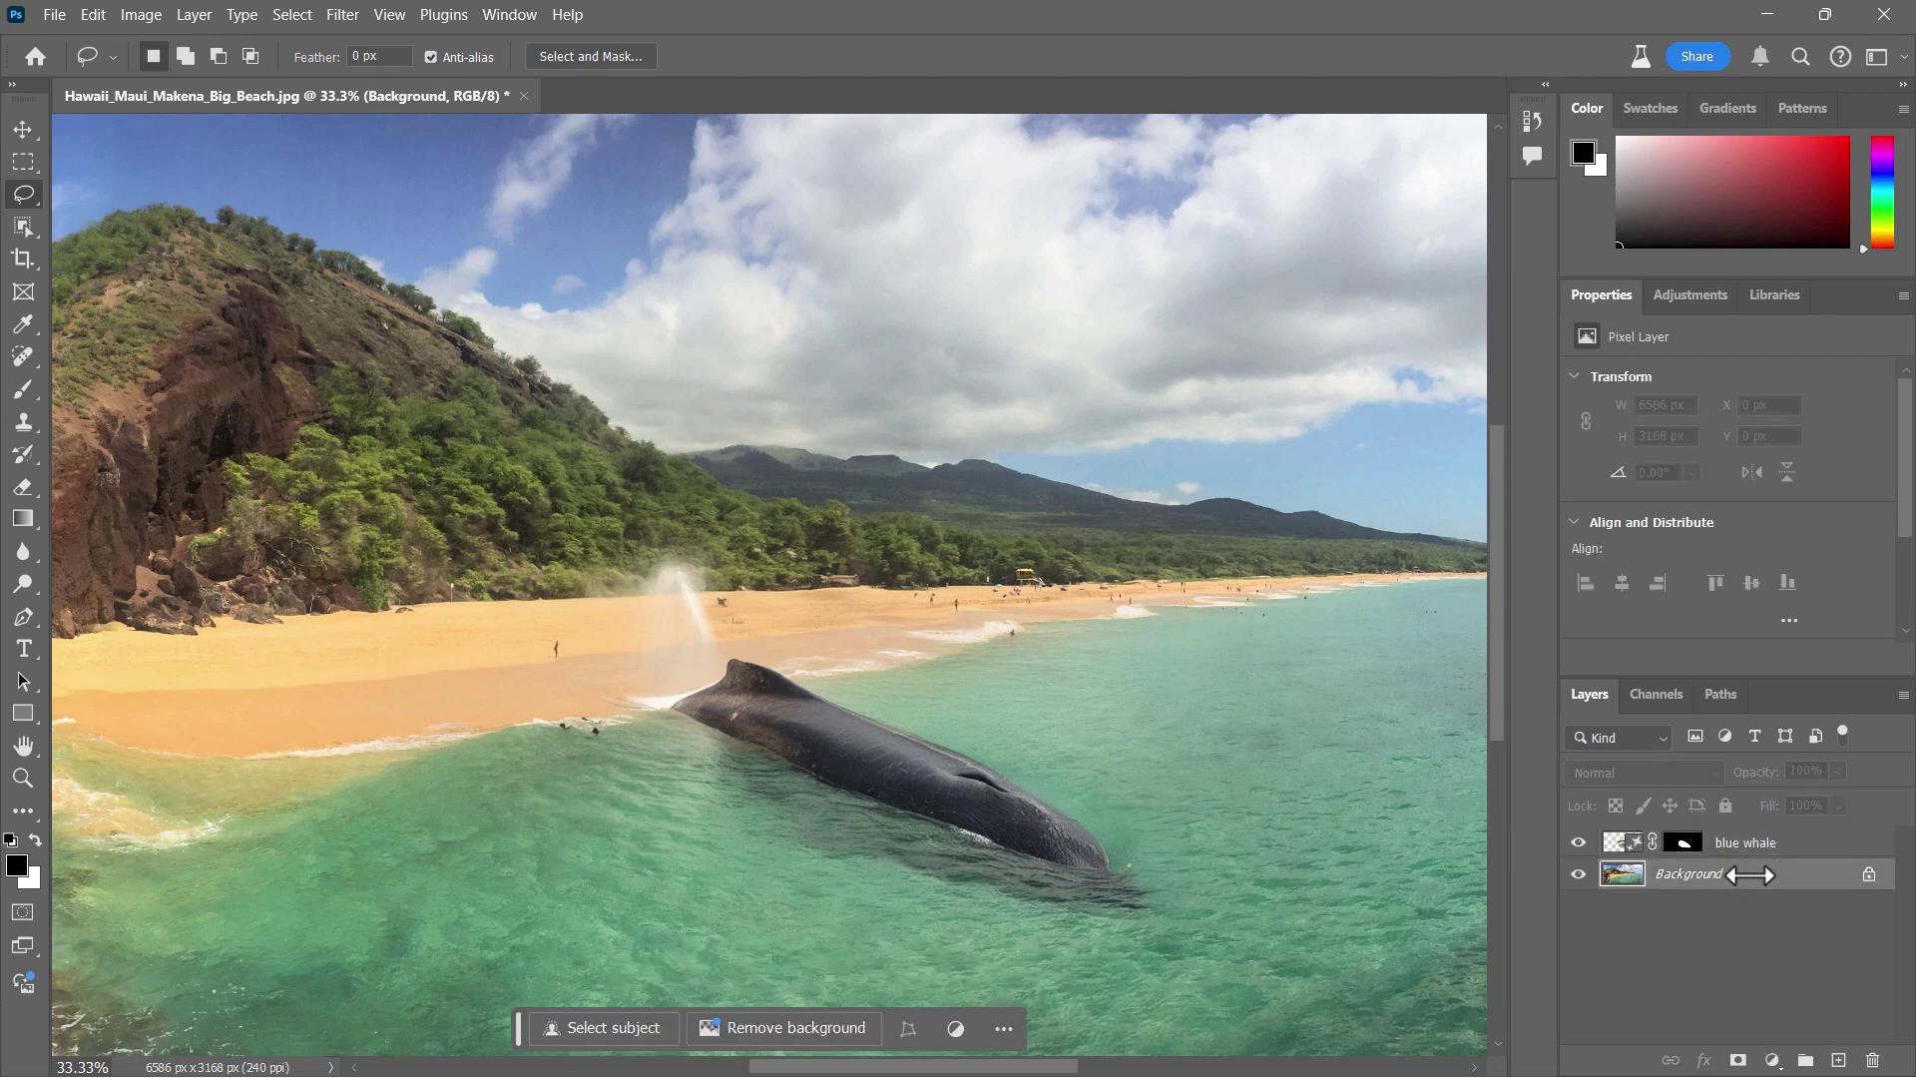
{"action": "left_click", "coordinate": [771, 1026]}
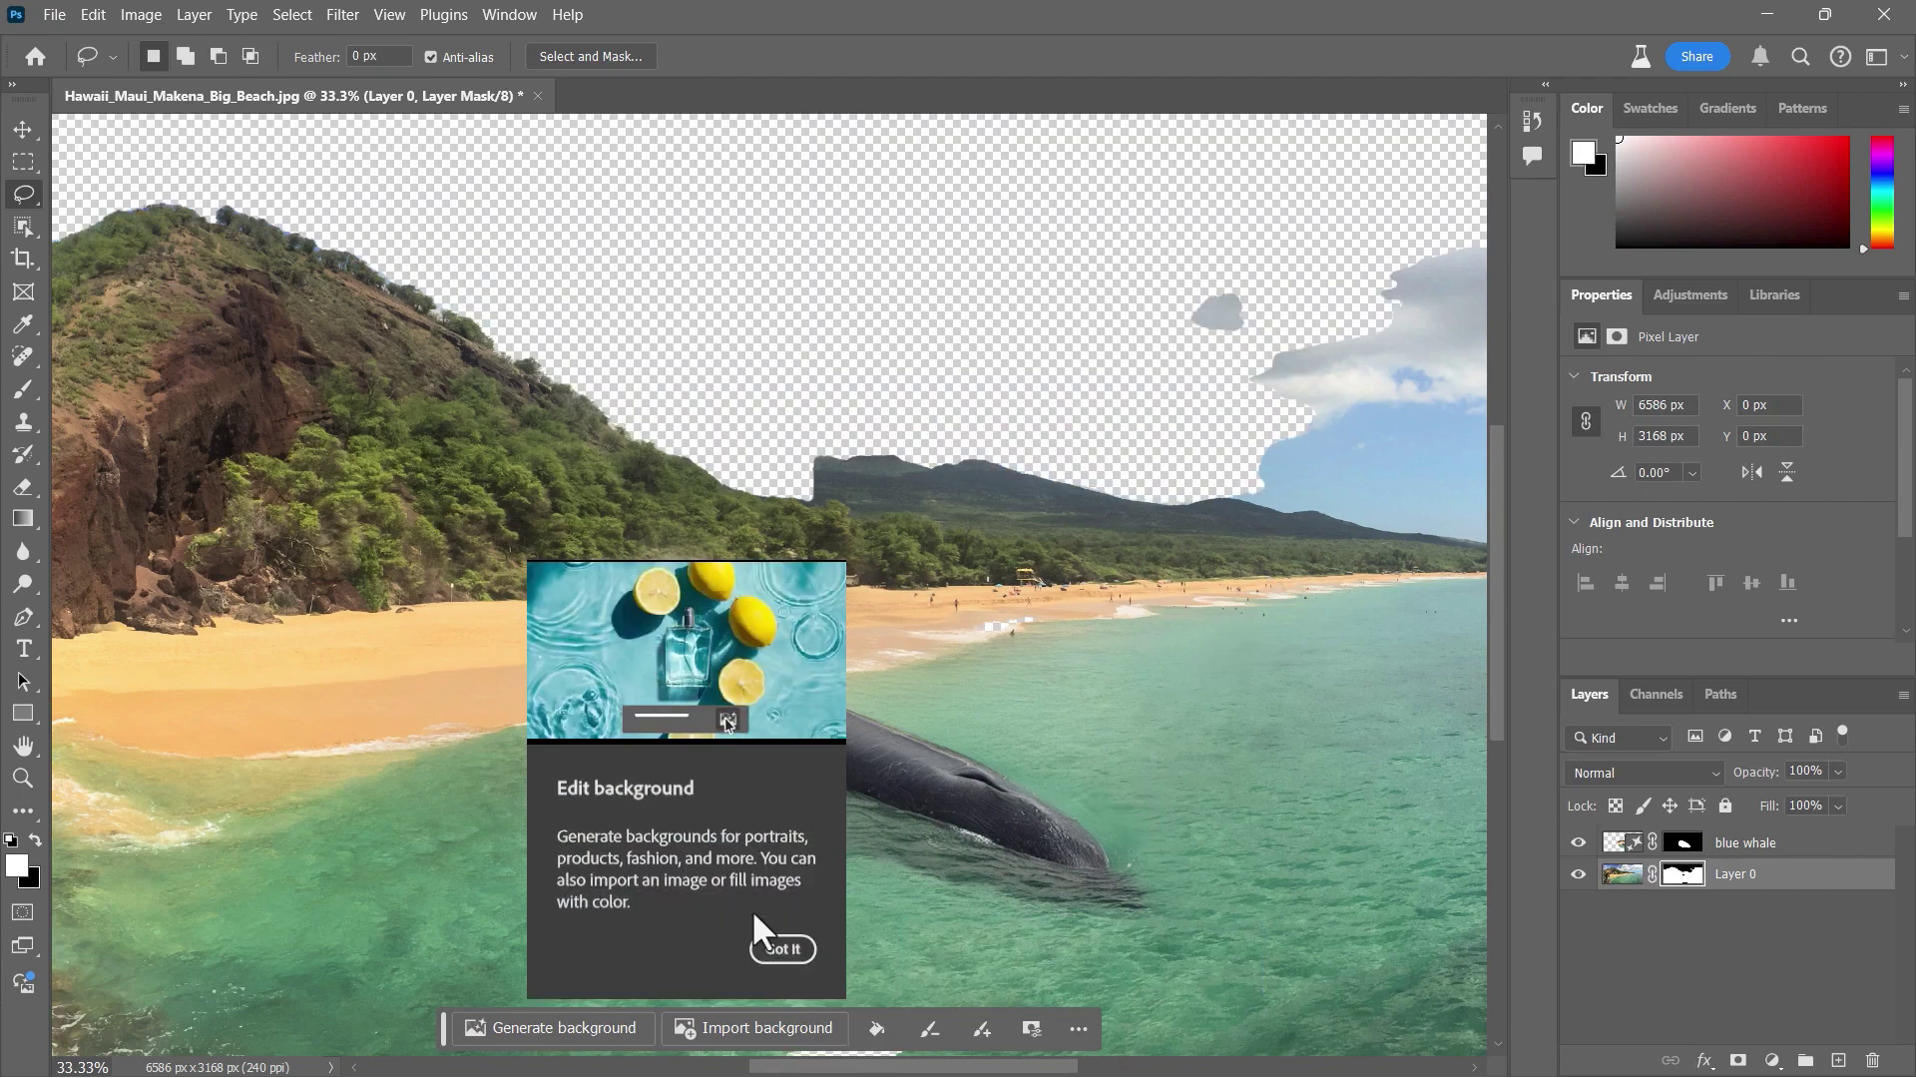
{"action": "left_click", "coordinate": [783, 949]}
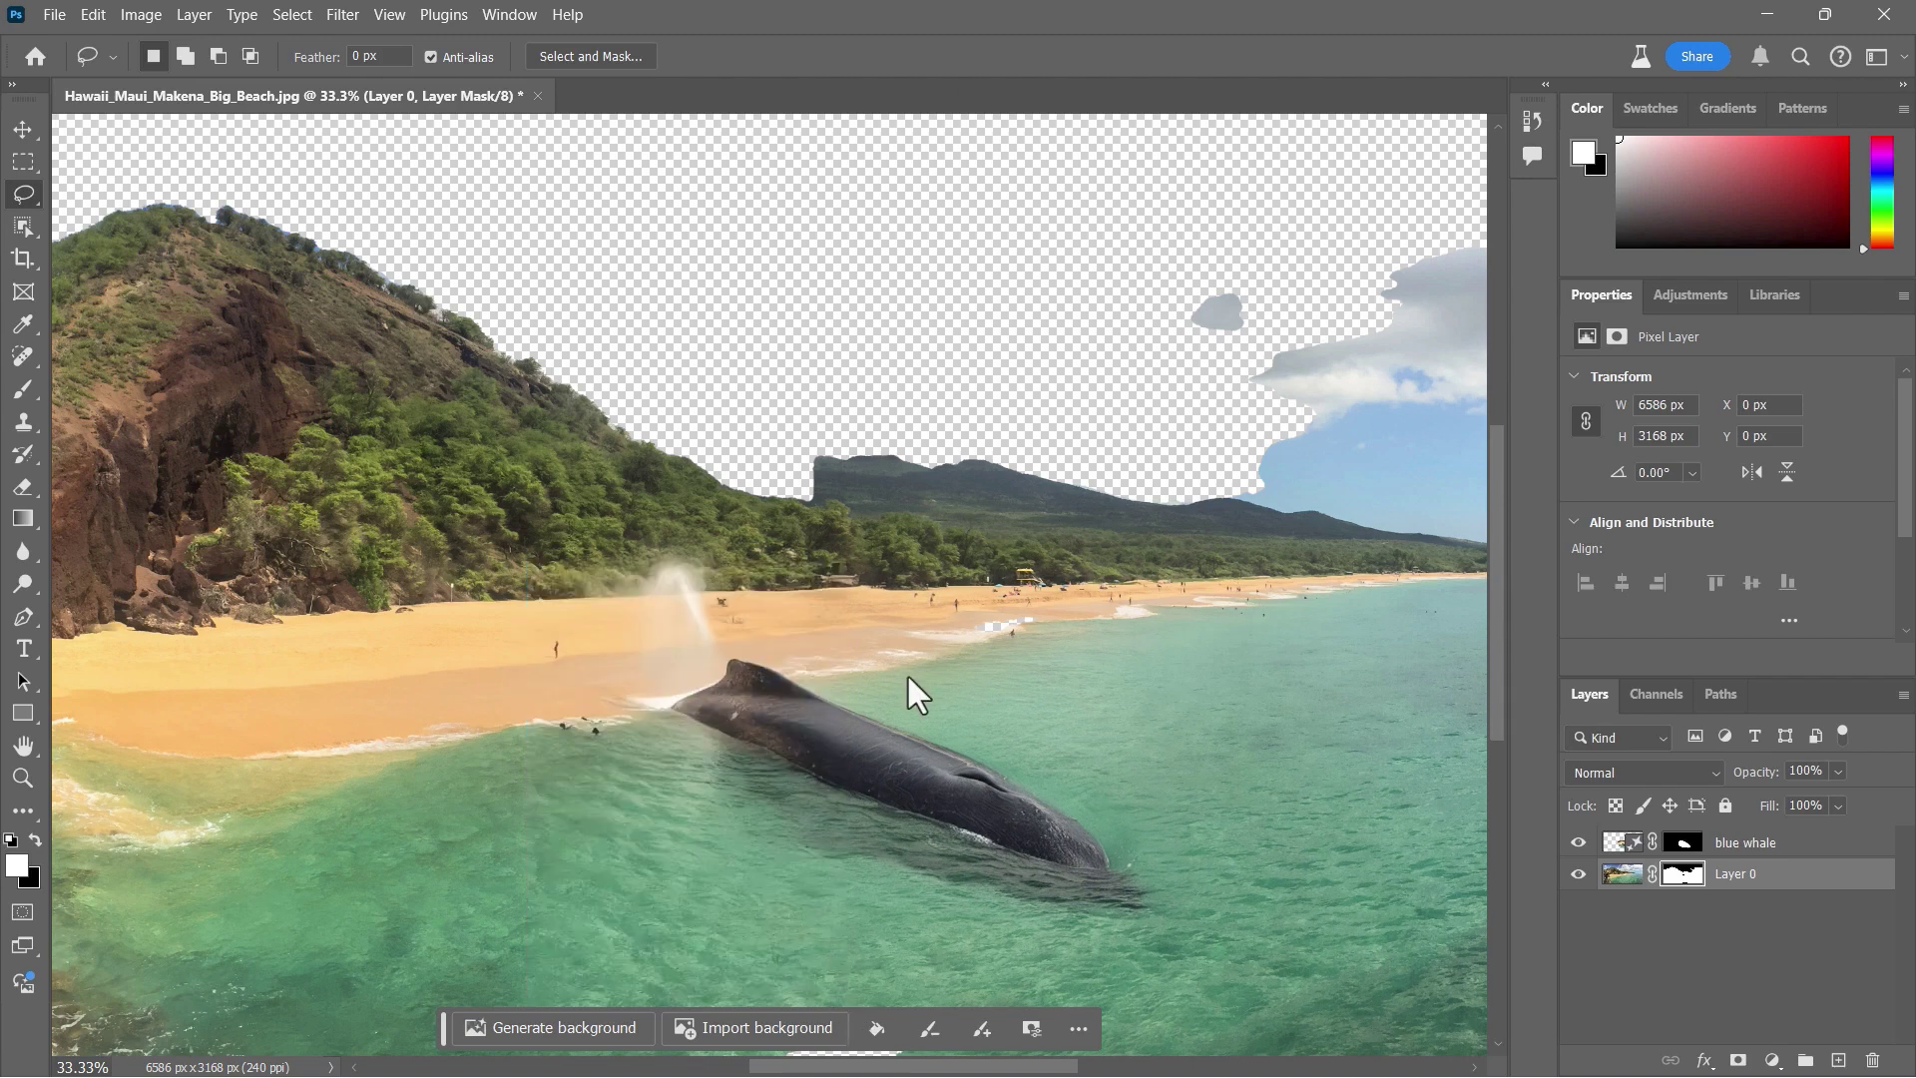
{"action": "left_click", "coordinate": [775, 1025]}
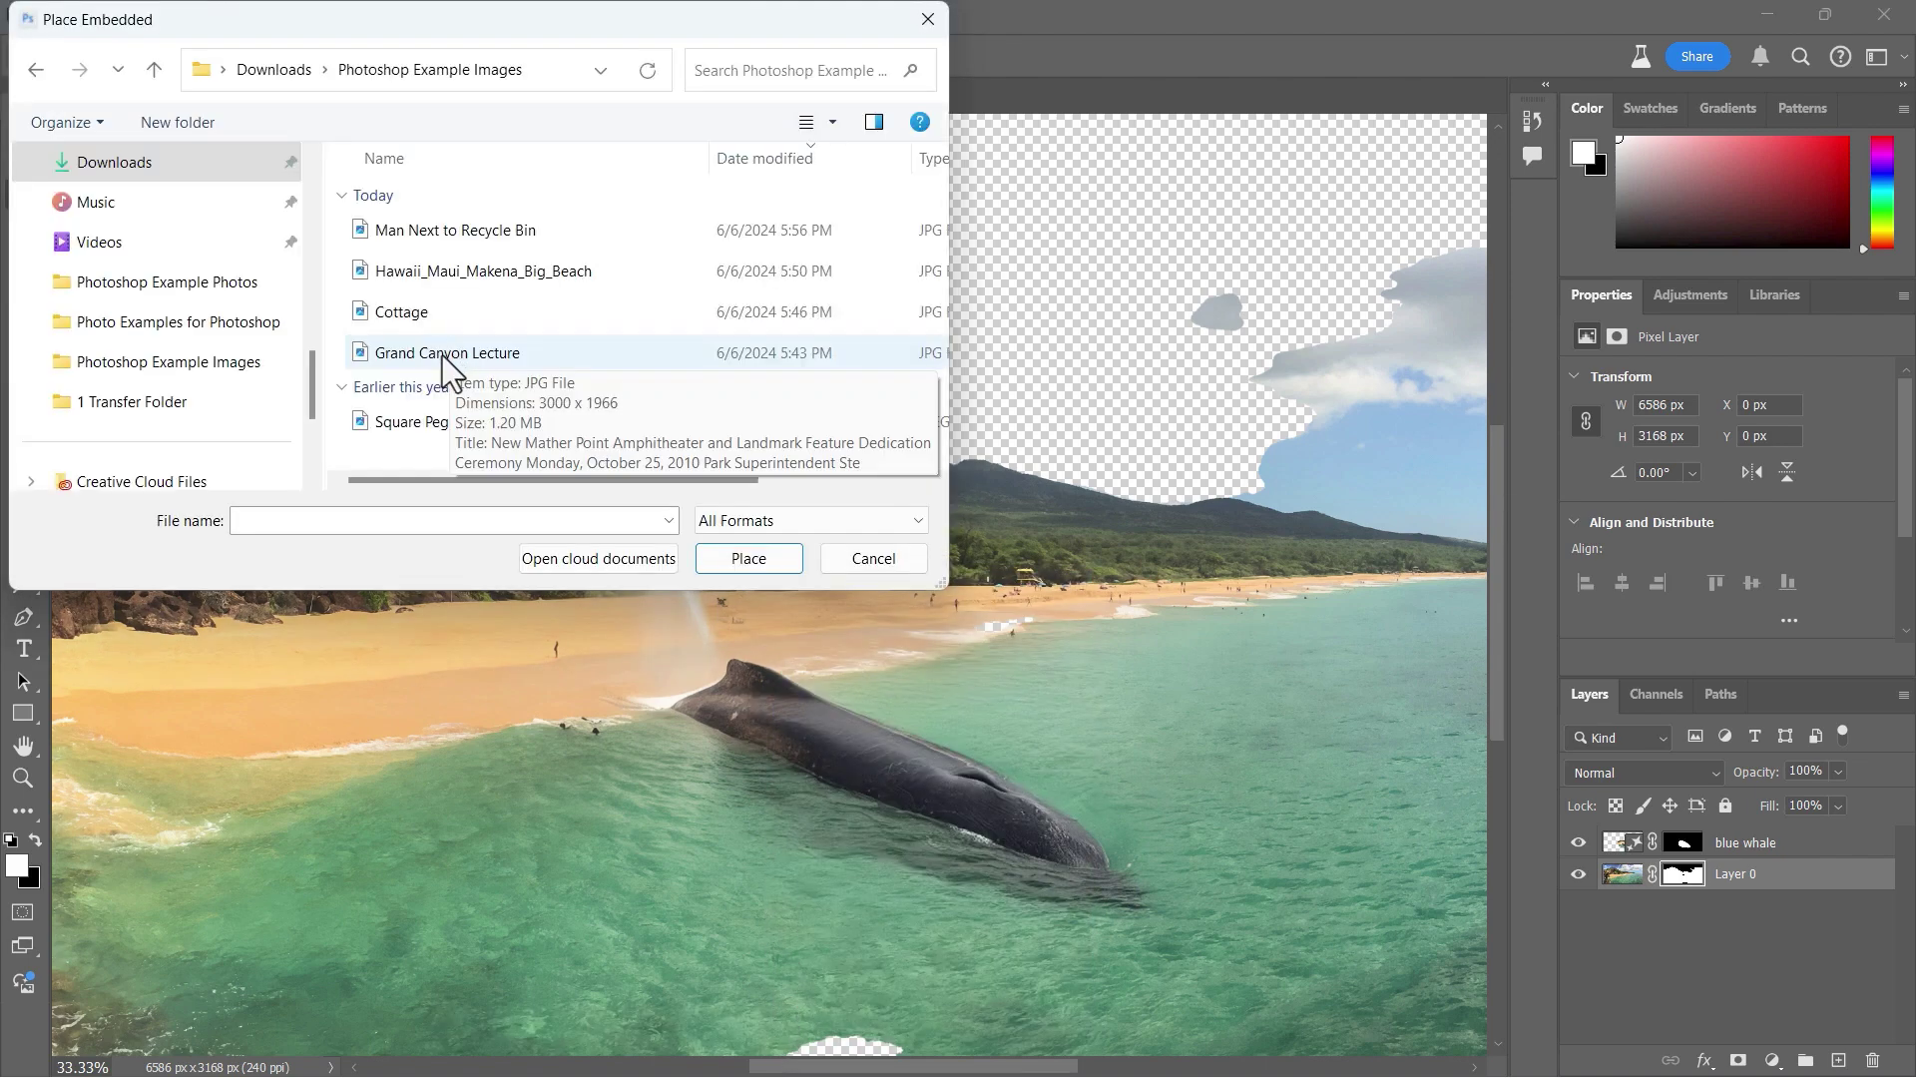
{"action": "key", "text": "Escape"}
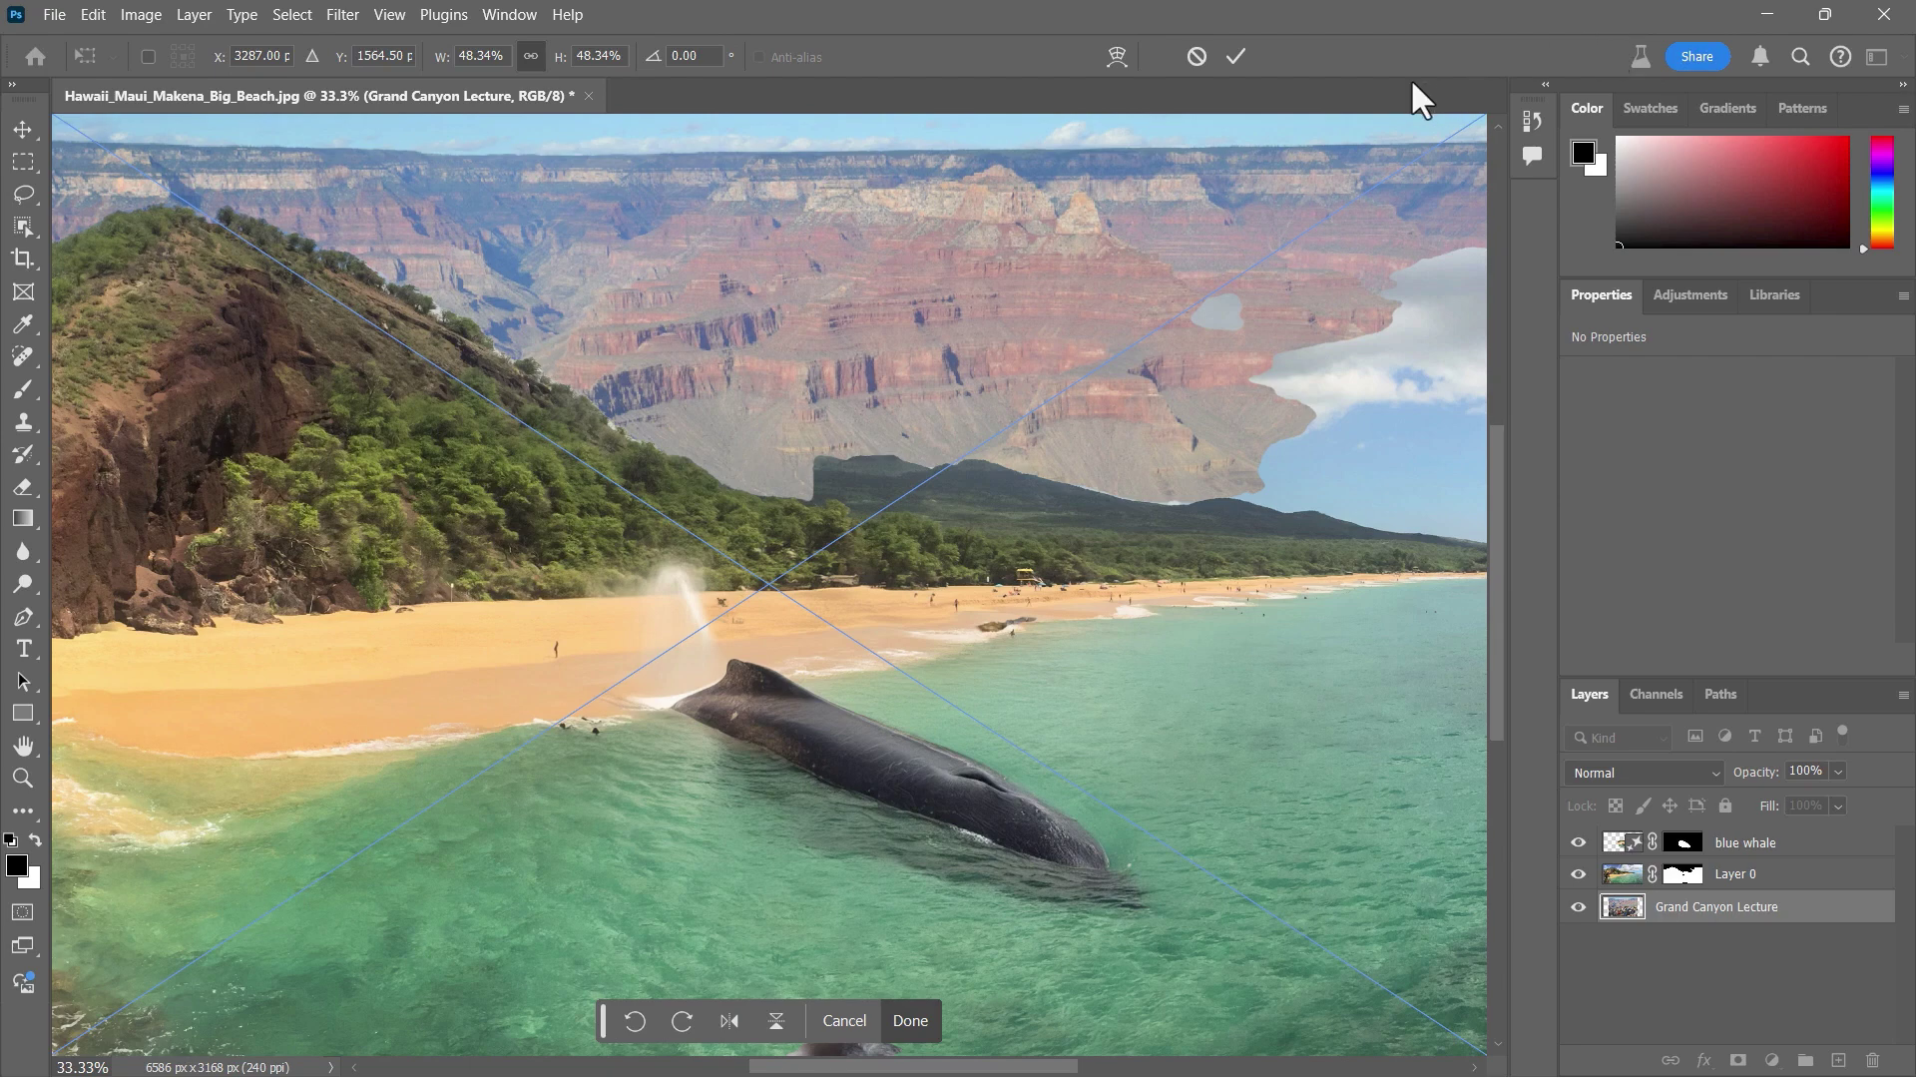
{"action": "left_click", "coordinate": [1196, 56]}
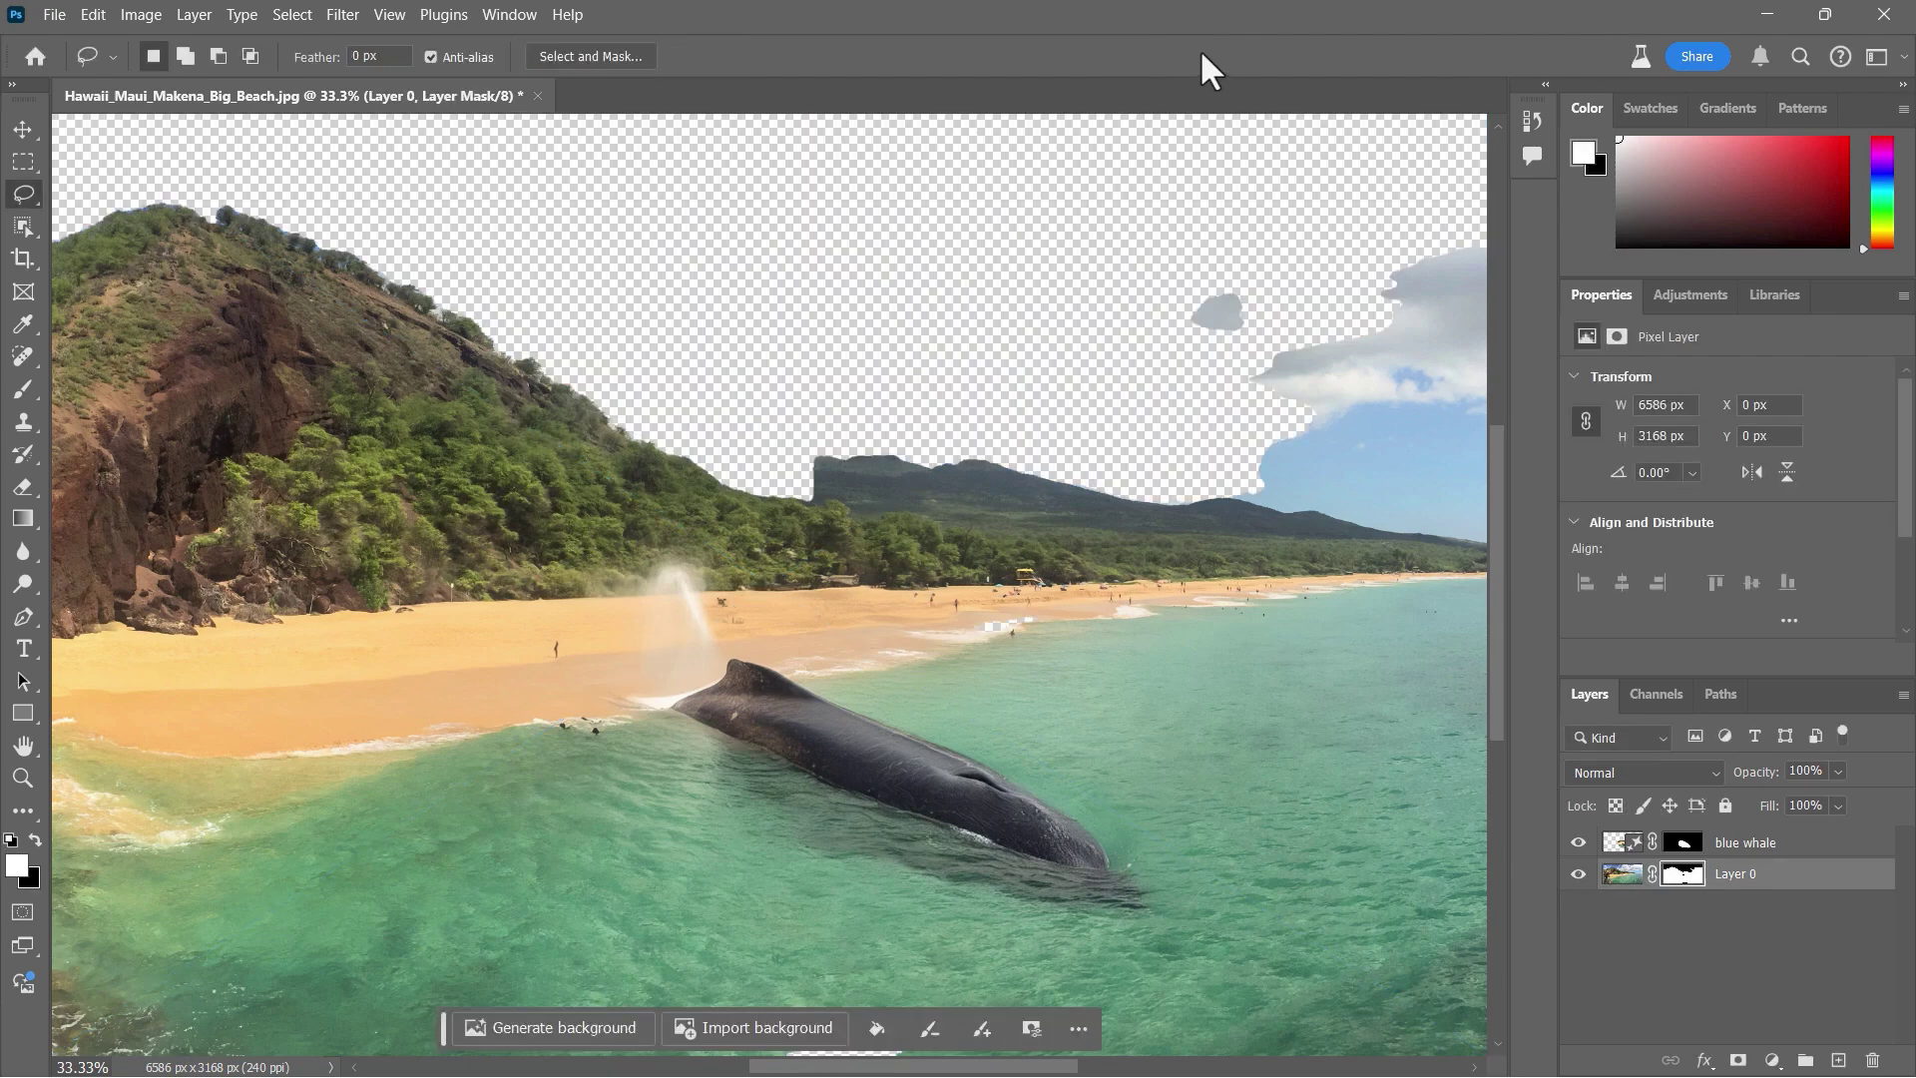
{"action": "left_click", "coordinate": [542, 1025]}
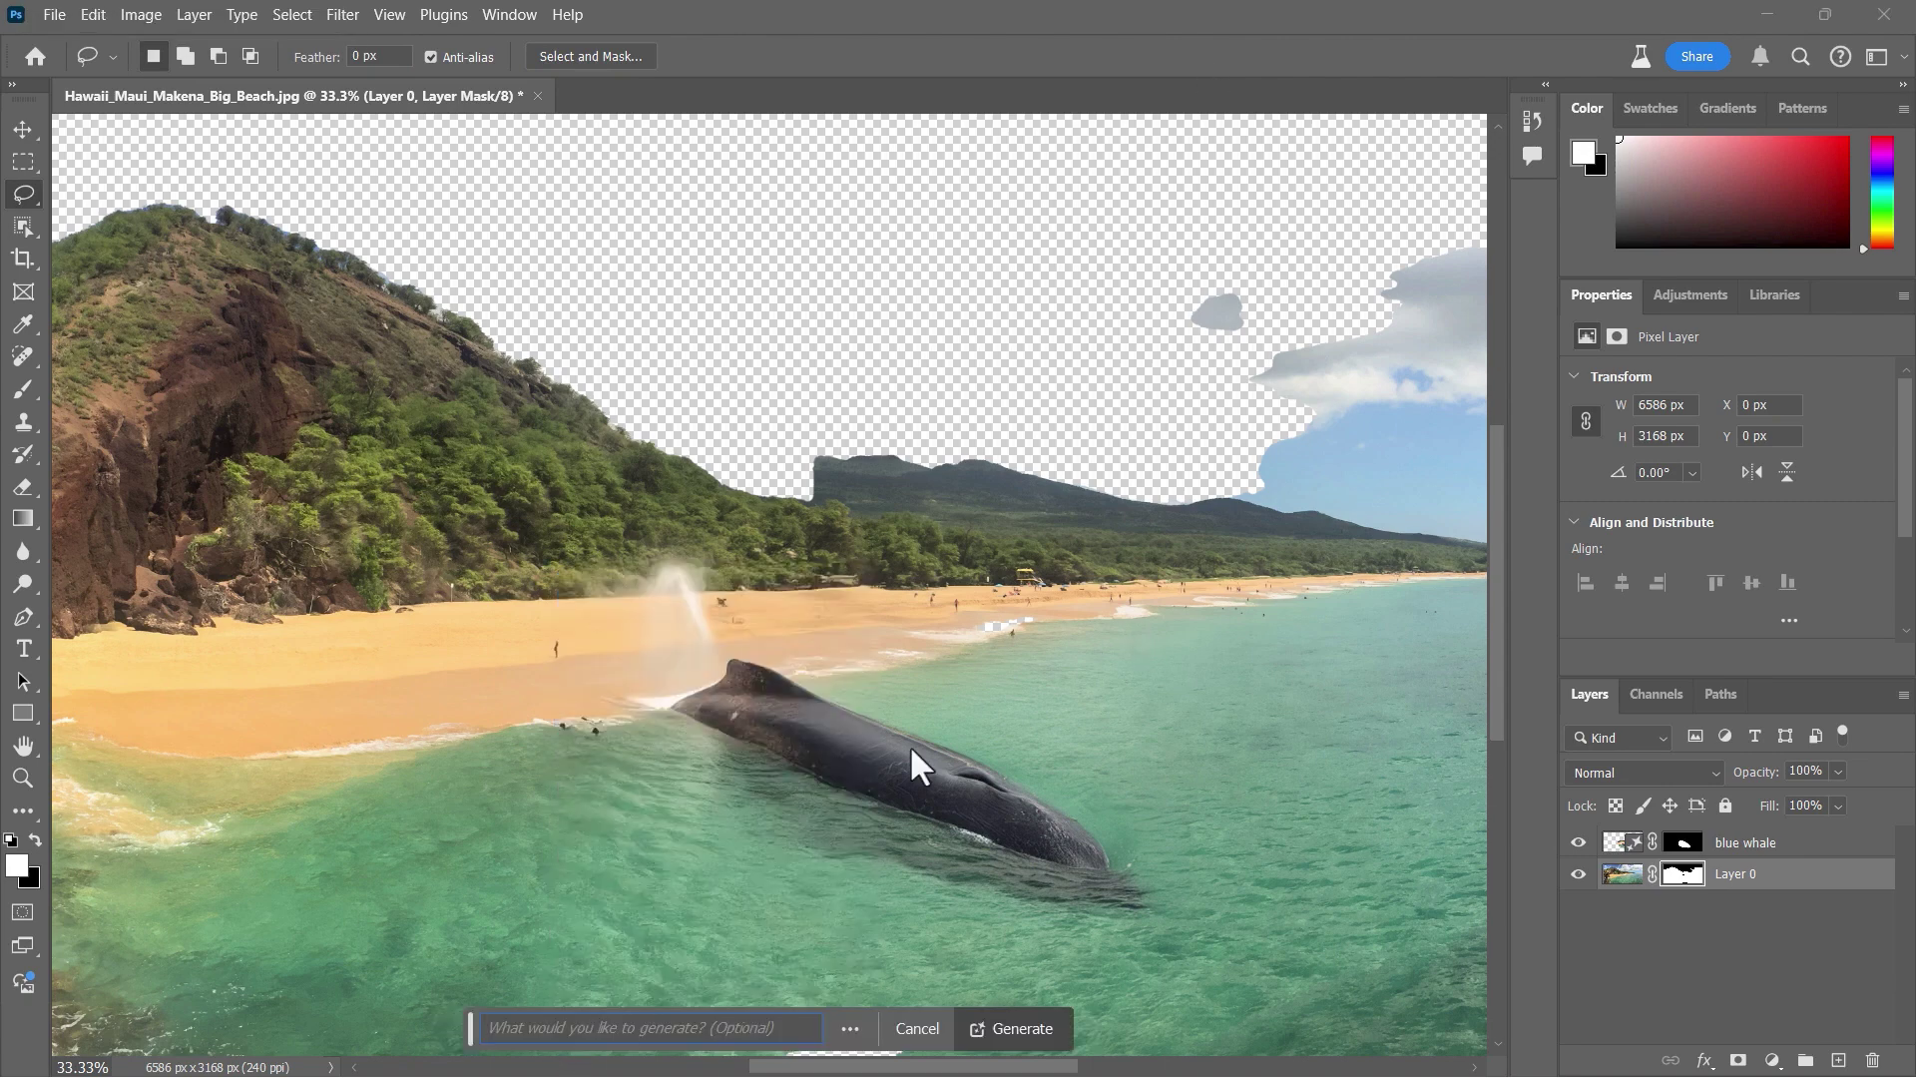
{"action": "left_click", "coordinate": [1053, 1022]}
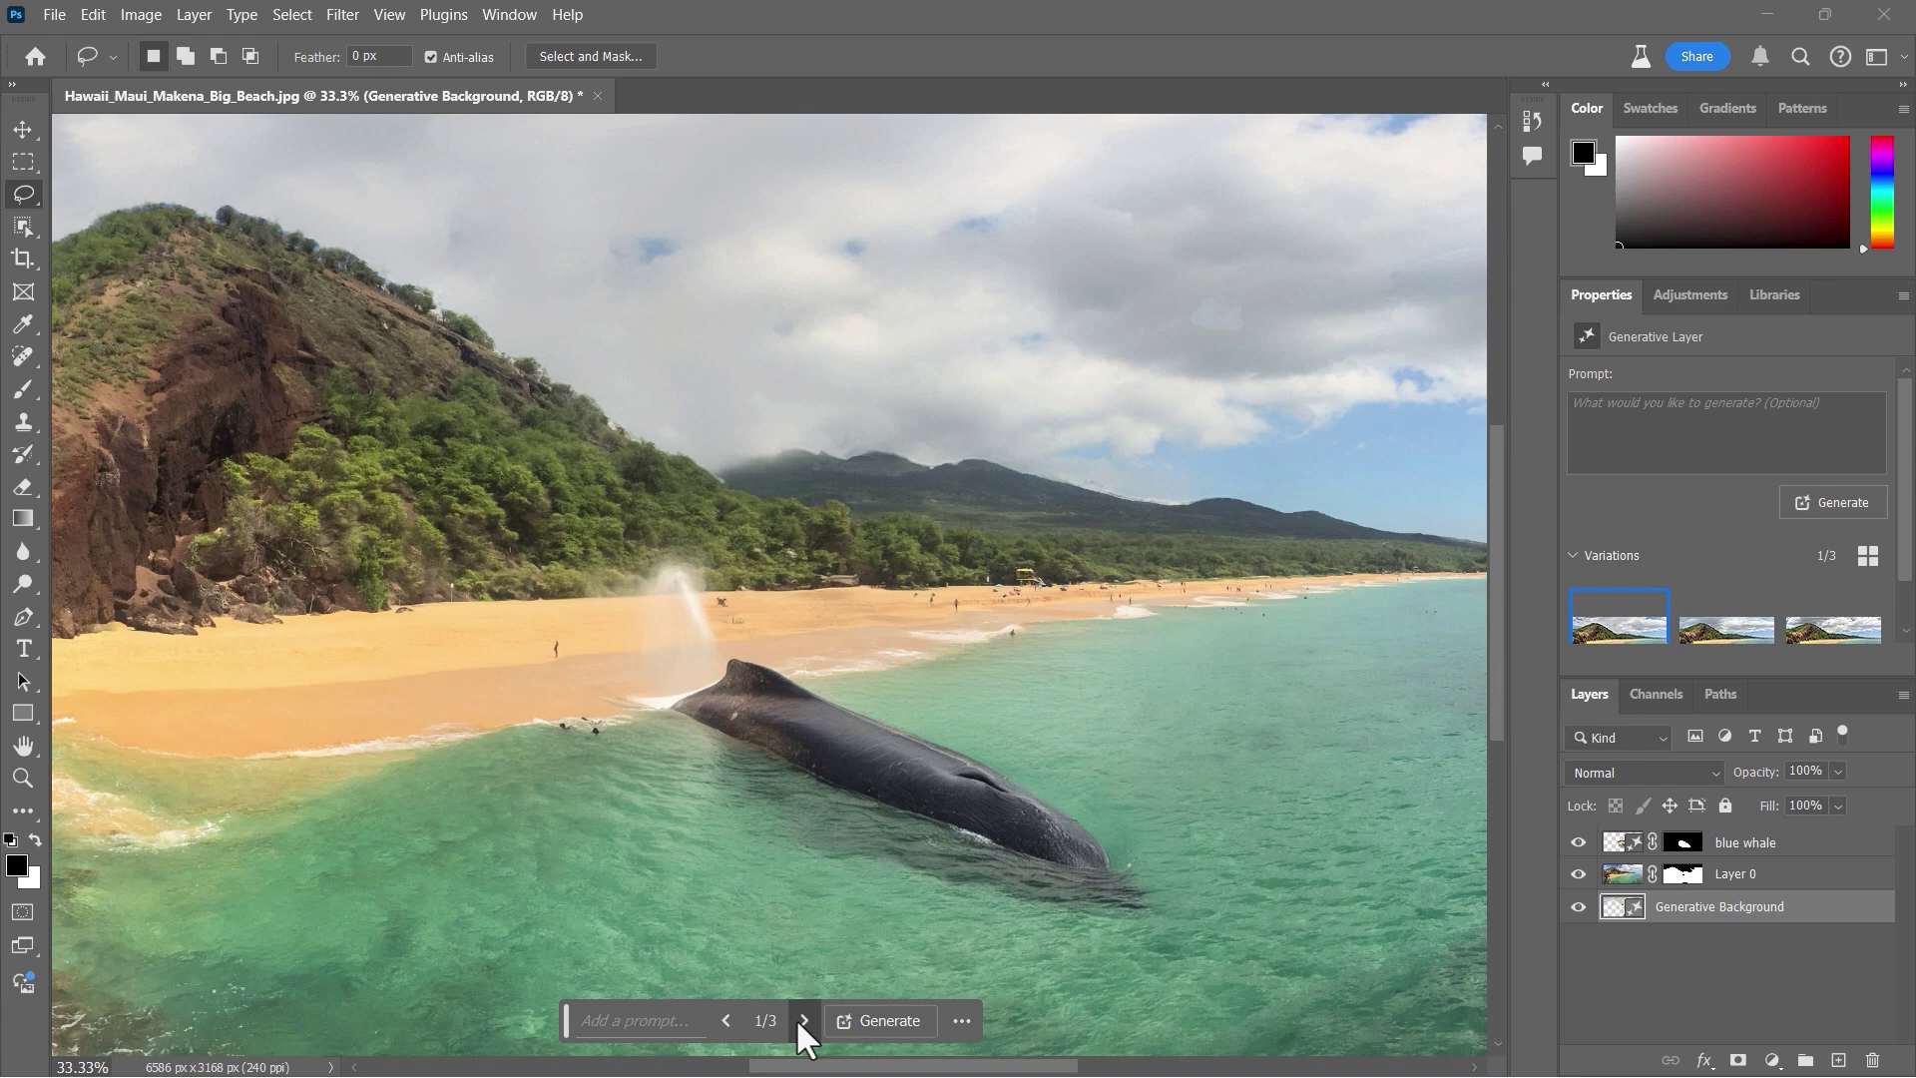
{"action": "left_click", "coordinate": [804, 1020]}
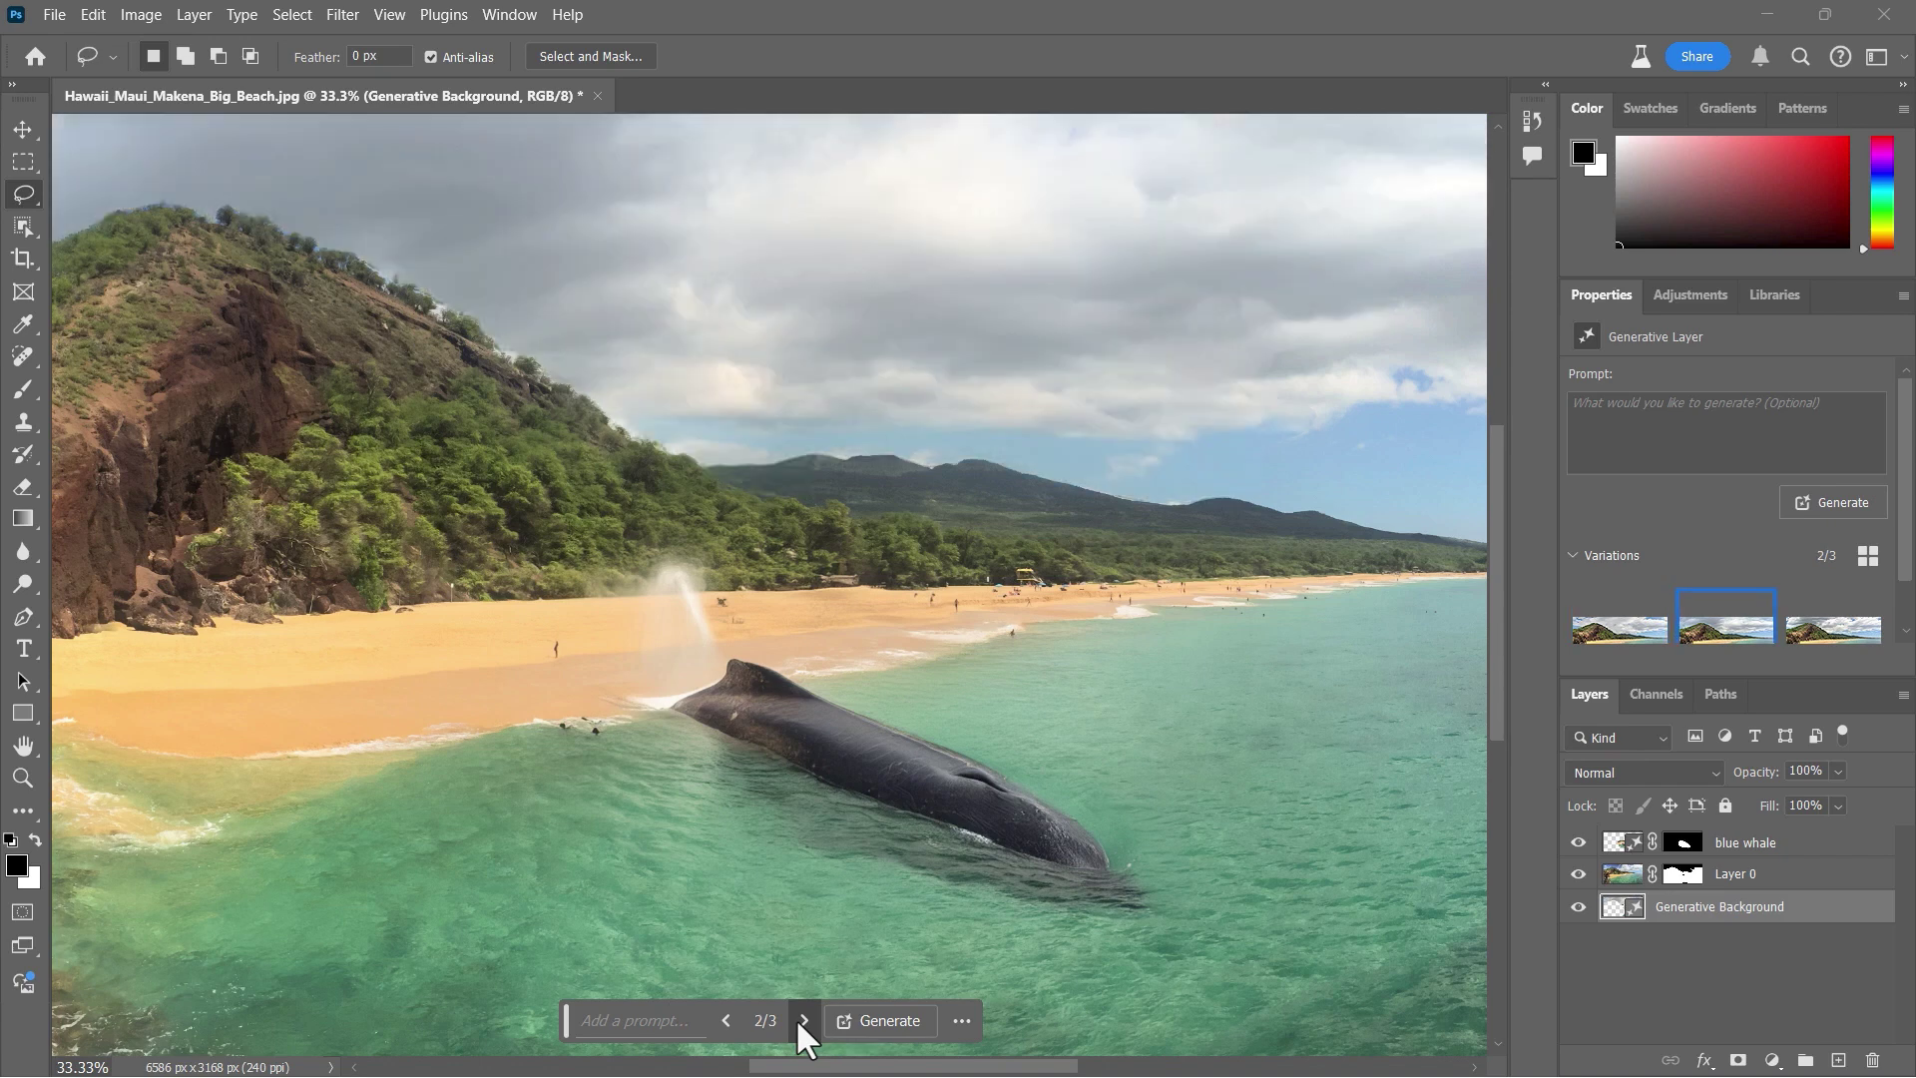
{"action": "left_click", "coordinate": [803, 1020]}
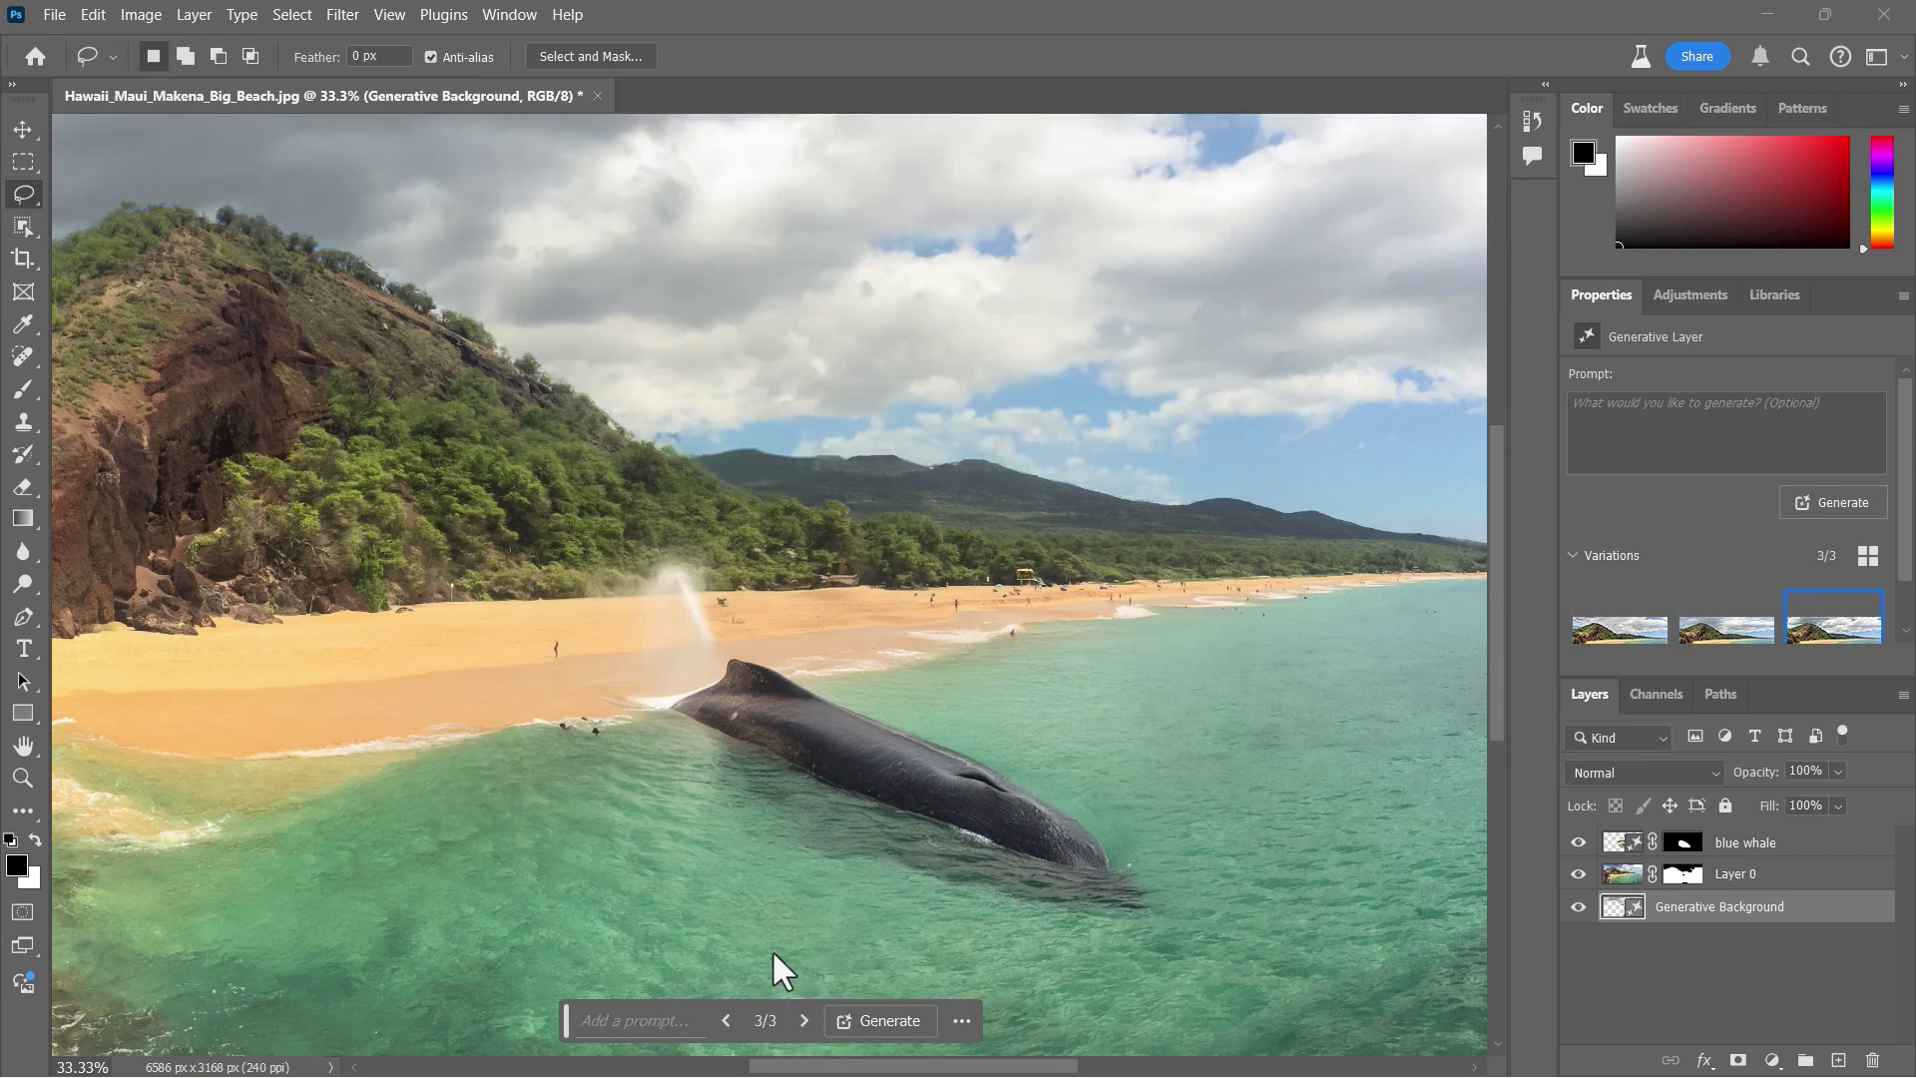
{"action": "left_click", "coordinate": [762, 1005]}
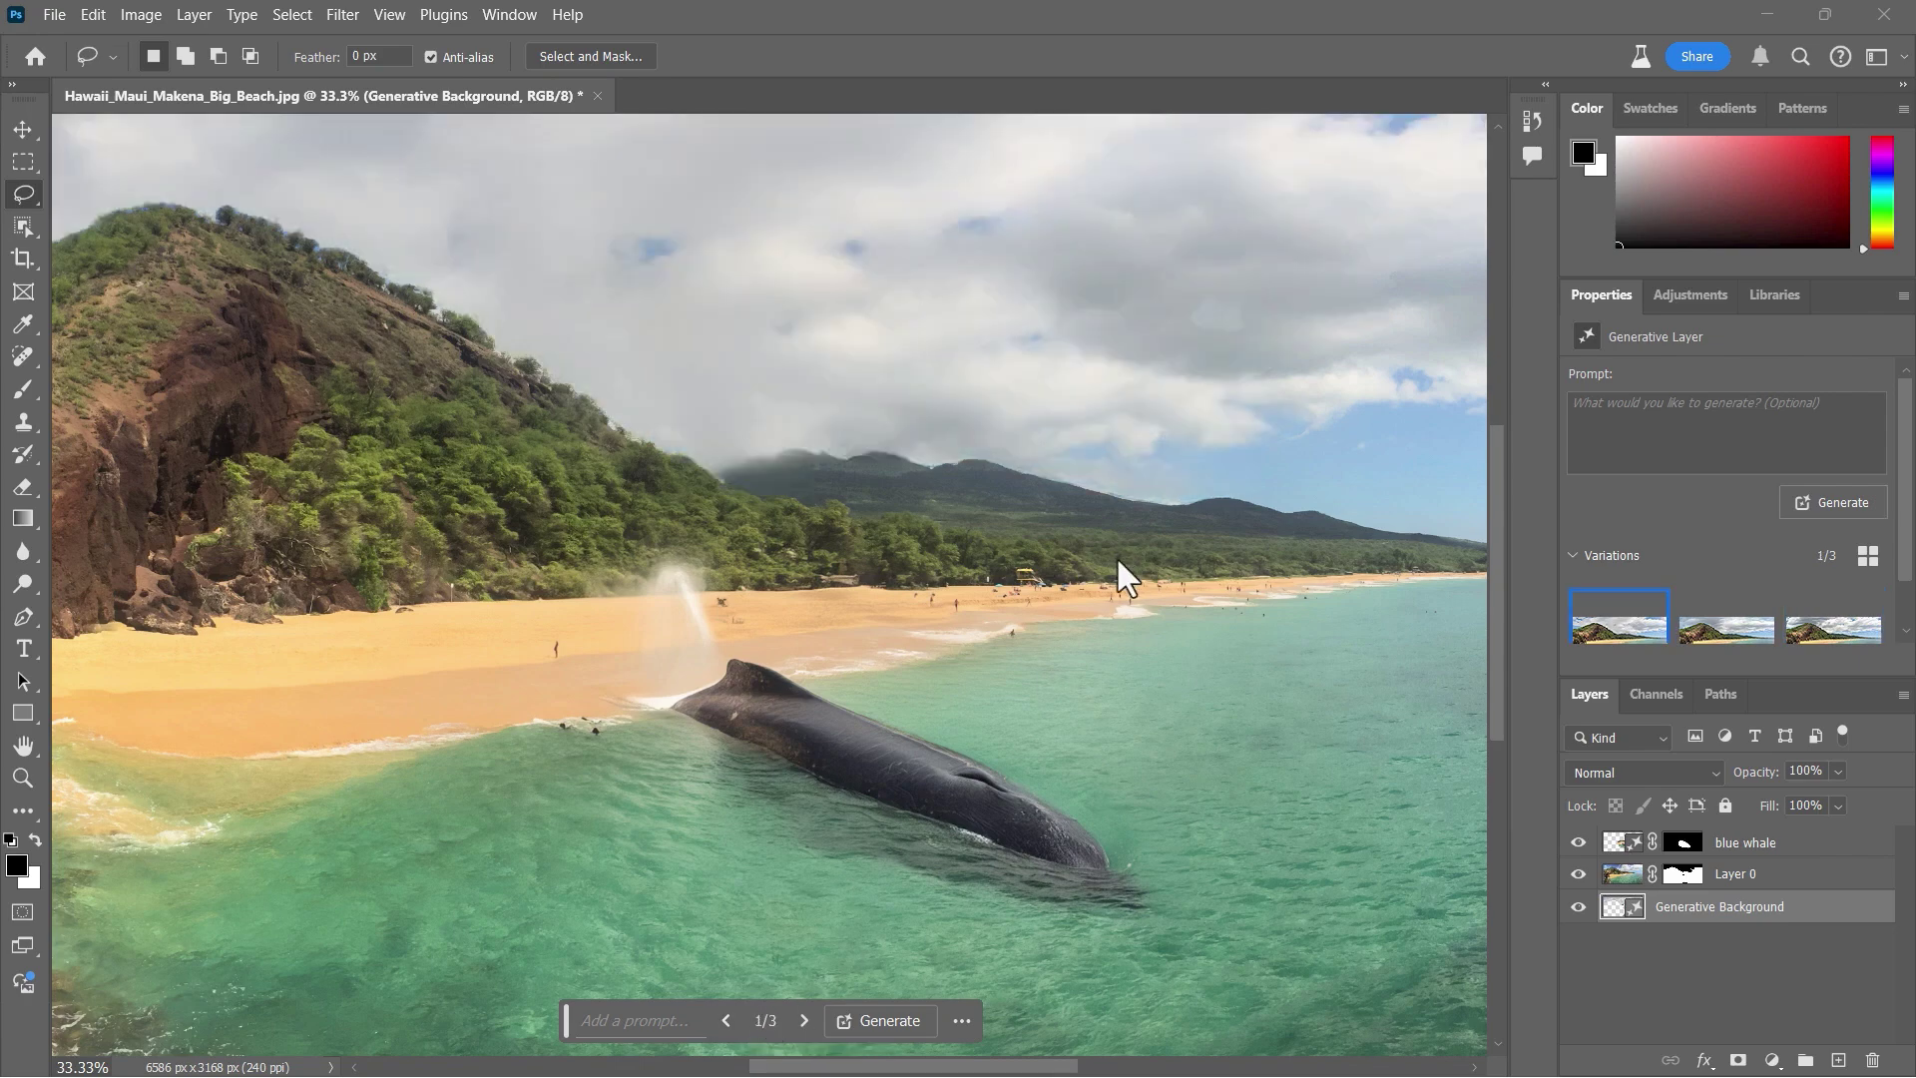
{"action": "key", "text": "Delete"}
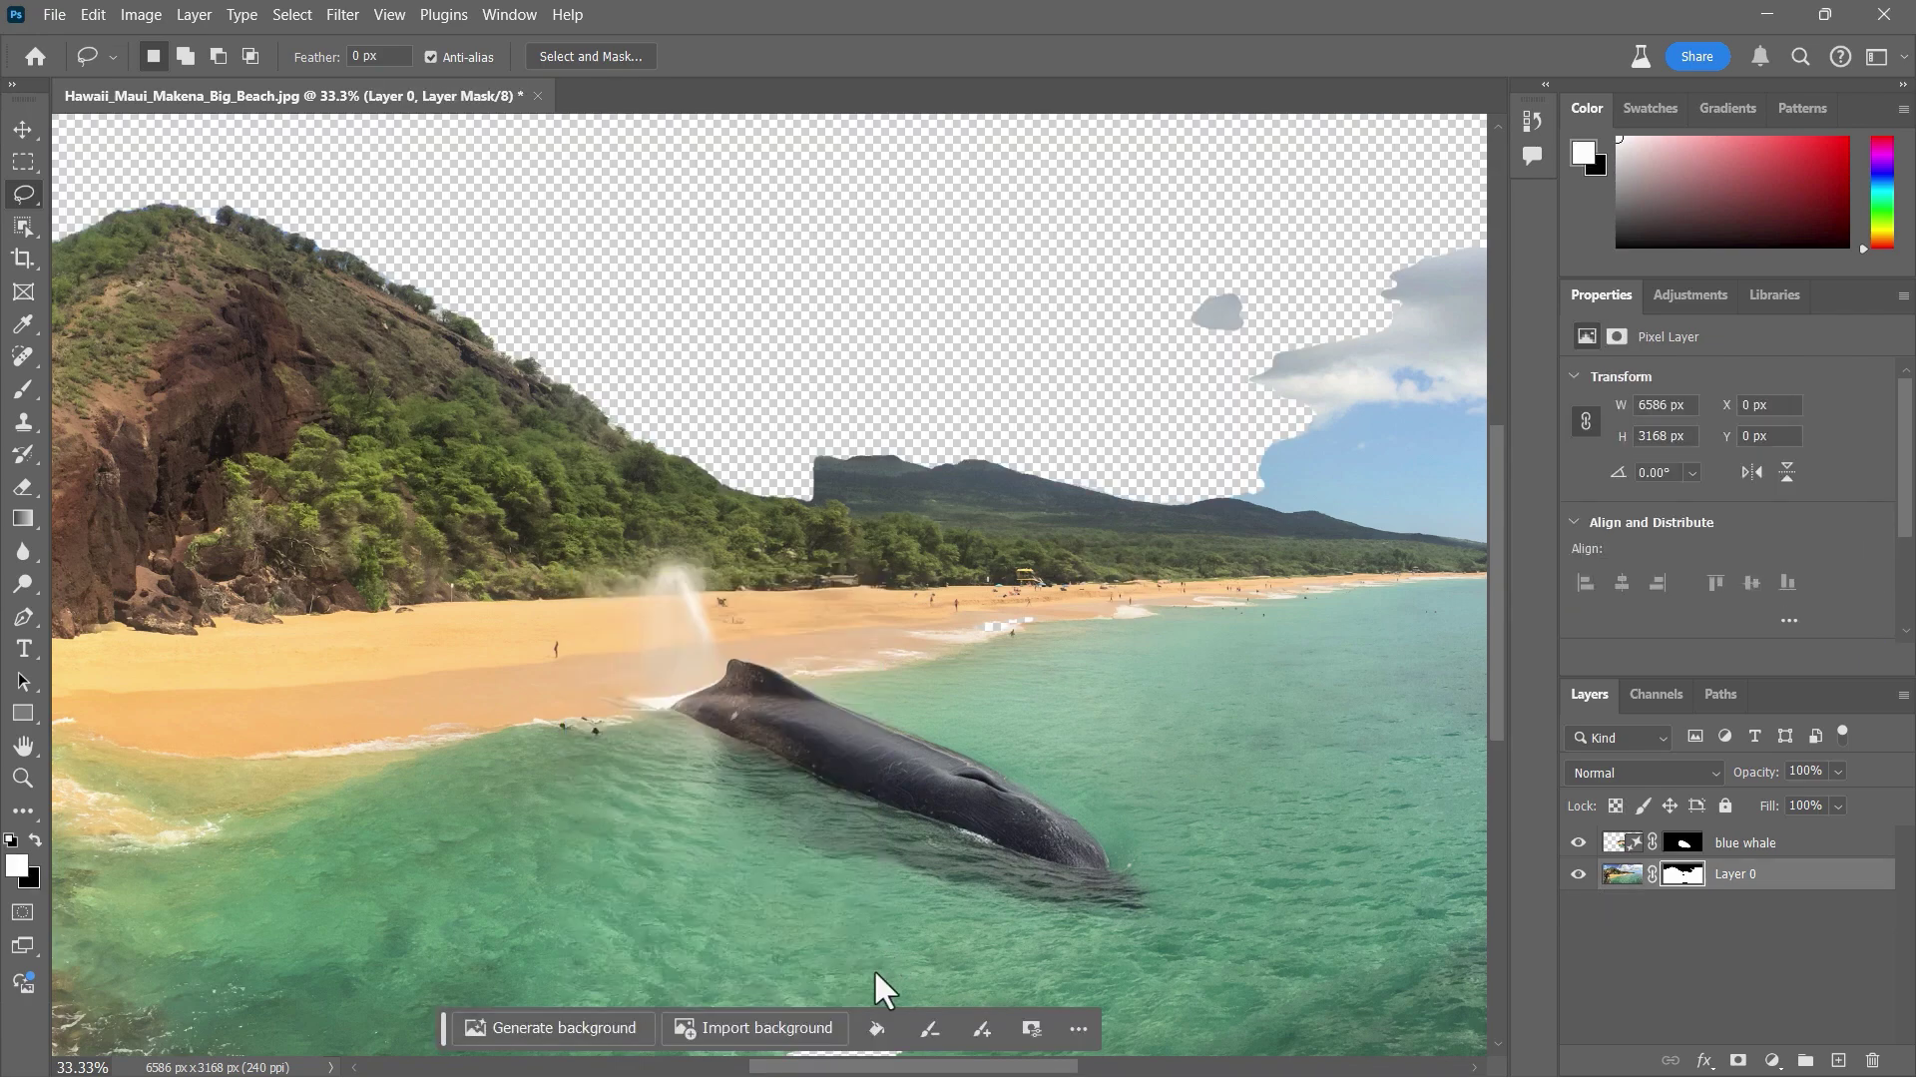
Step: Generate a 'hot air balloons in a mostly clear sky' background and keep variation 2/3
{"action": "left_click", "coordinate": [565, 1026]}
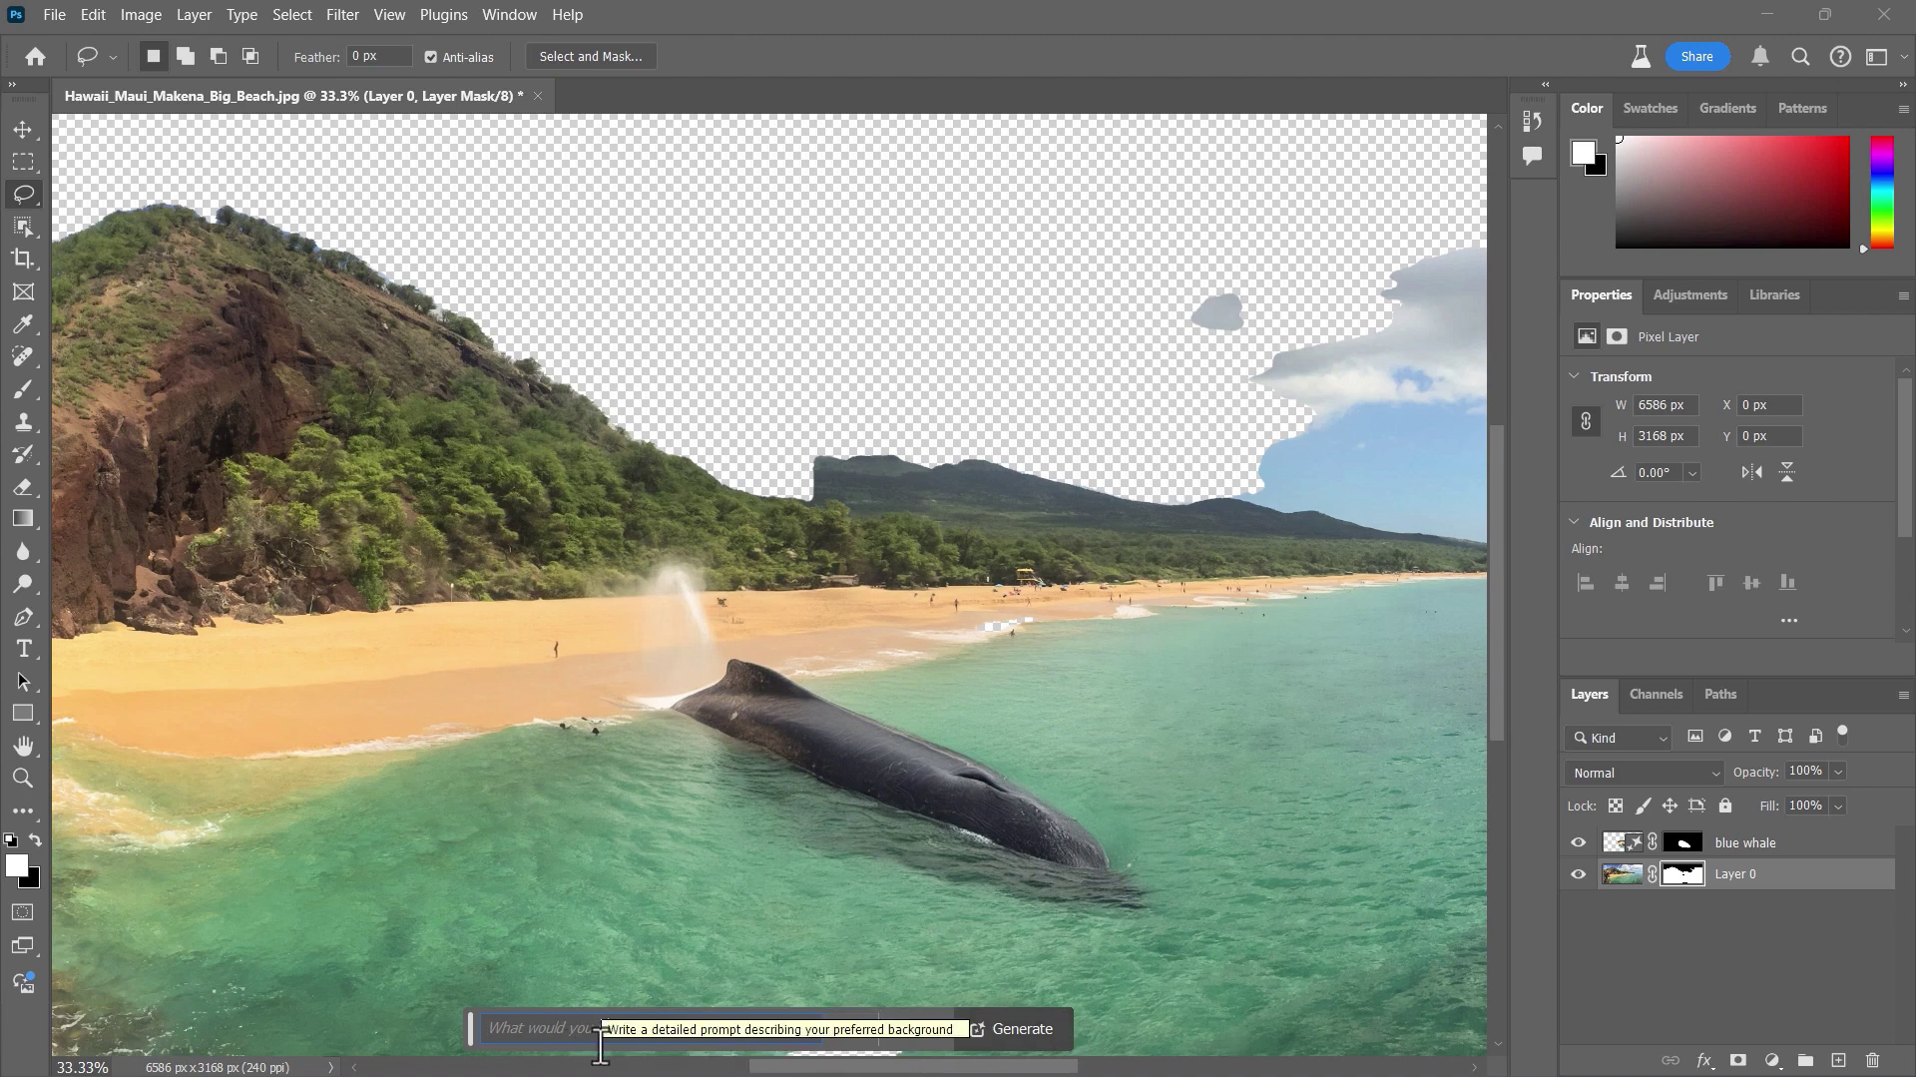
{"action": "type", "text": "hot air balloons in a mostly clear sky"}
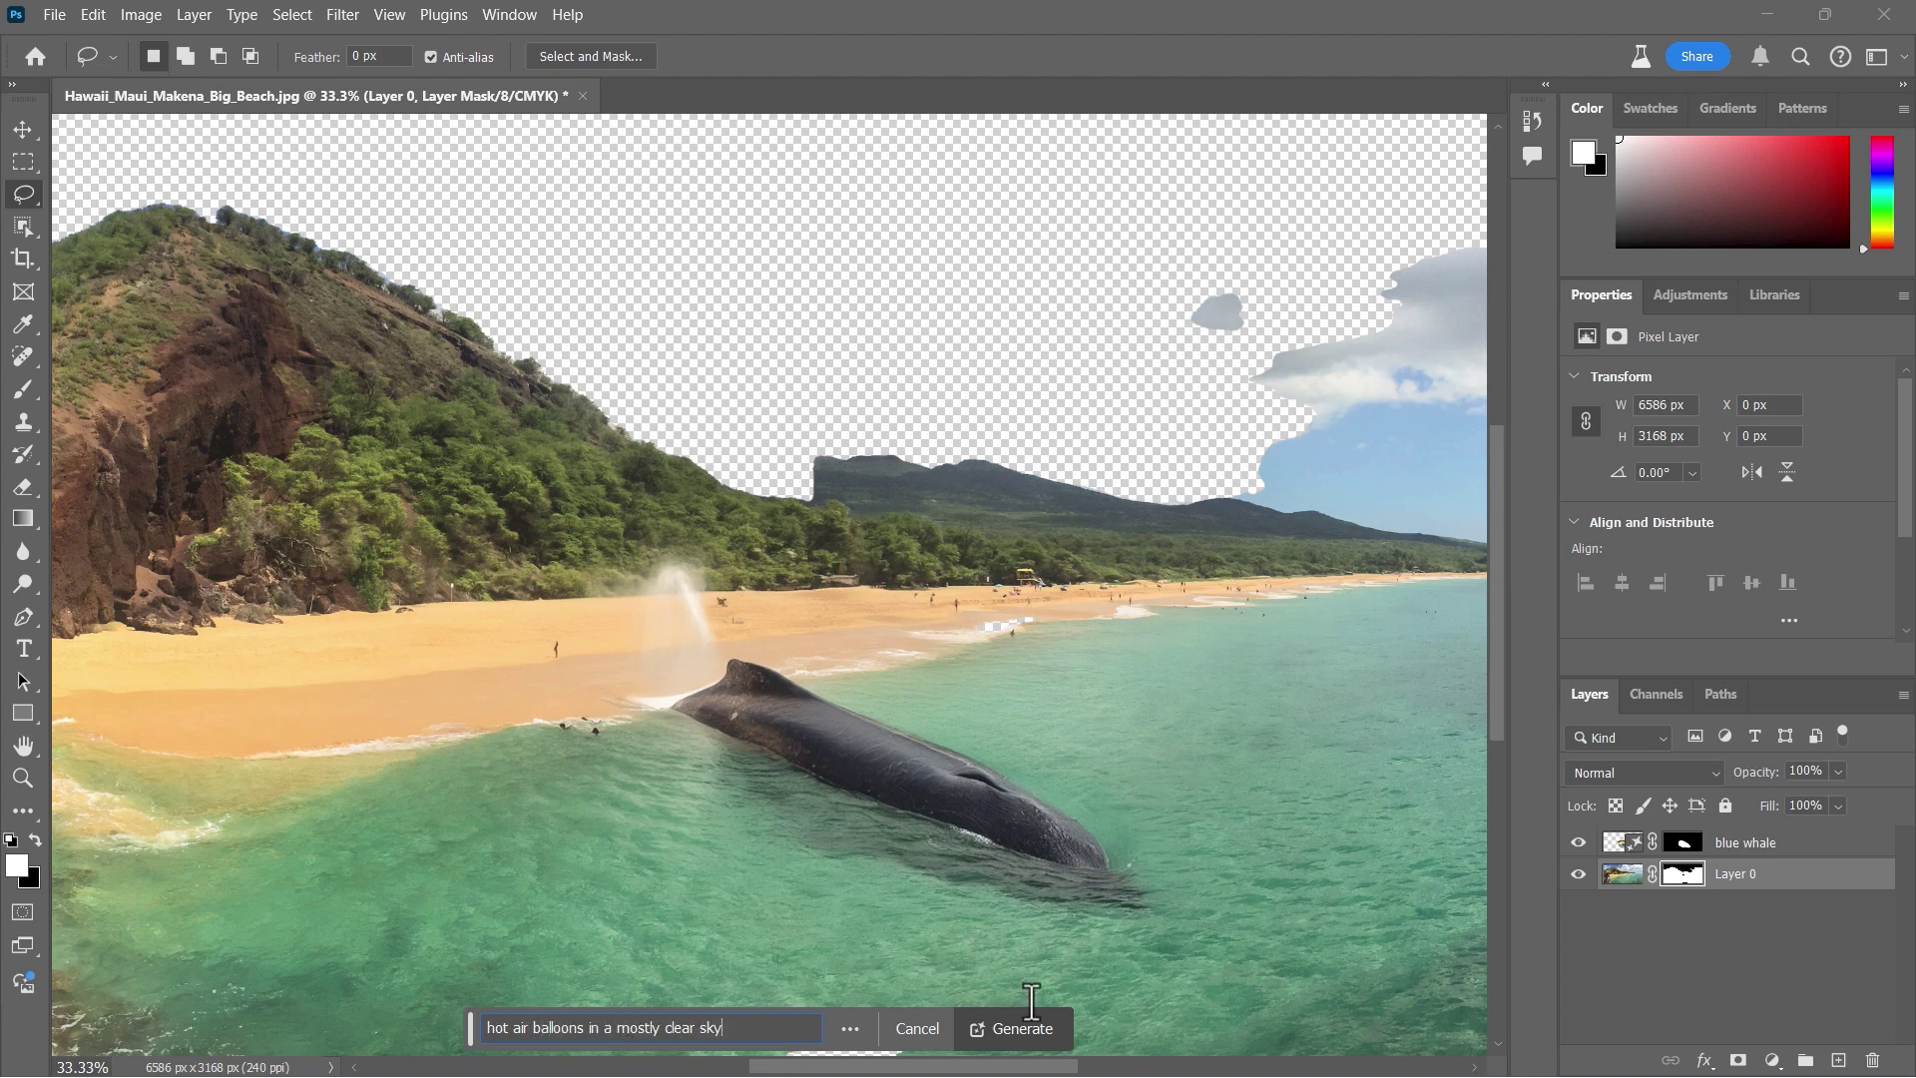
{"action": "left_click", "coordinate": [1012, 1028]}
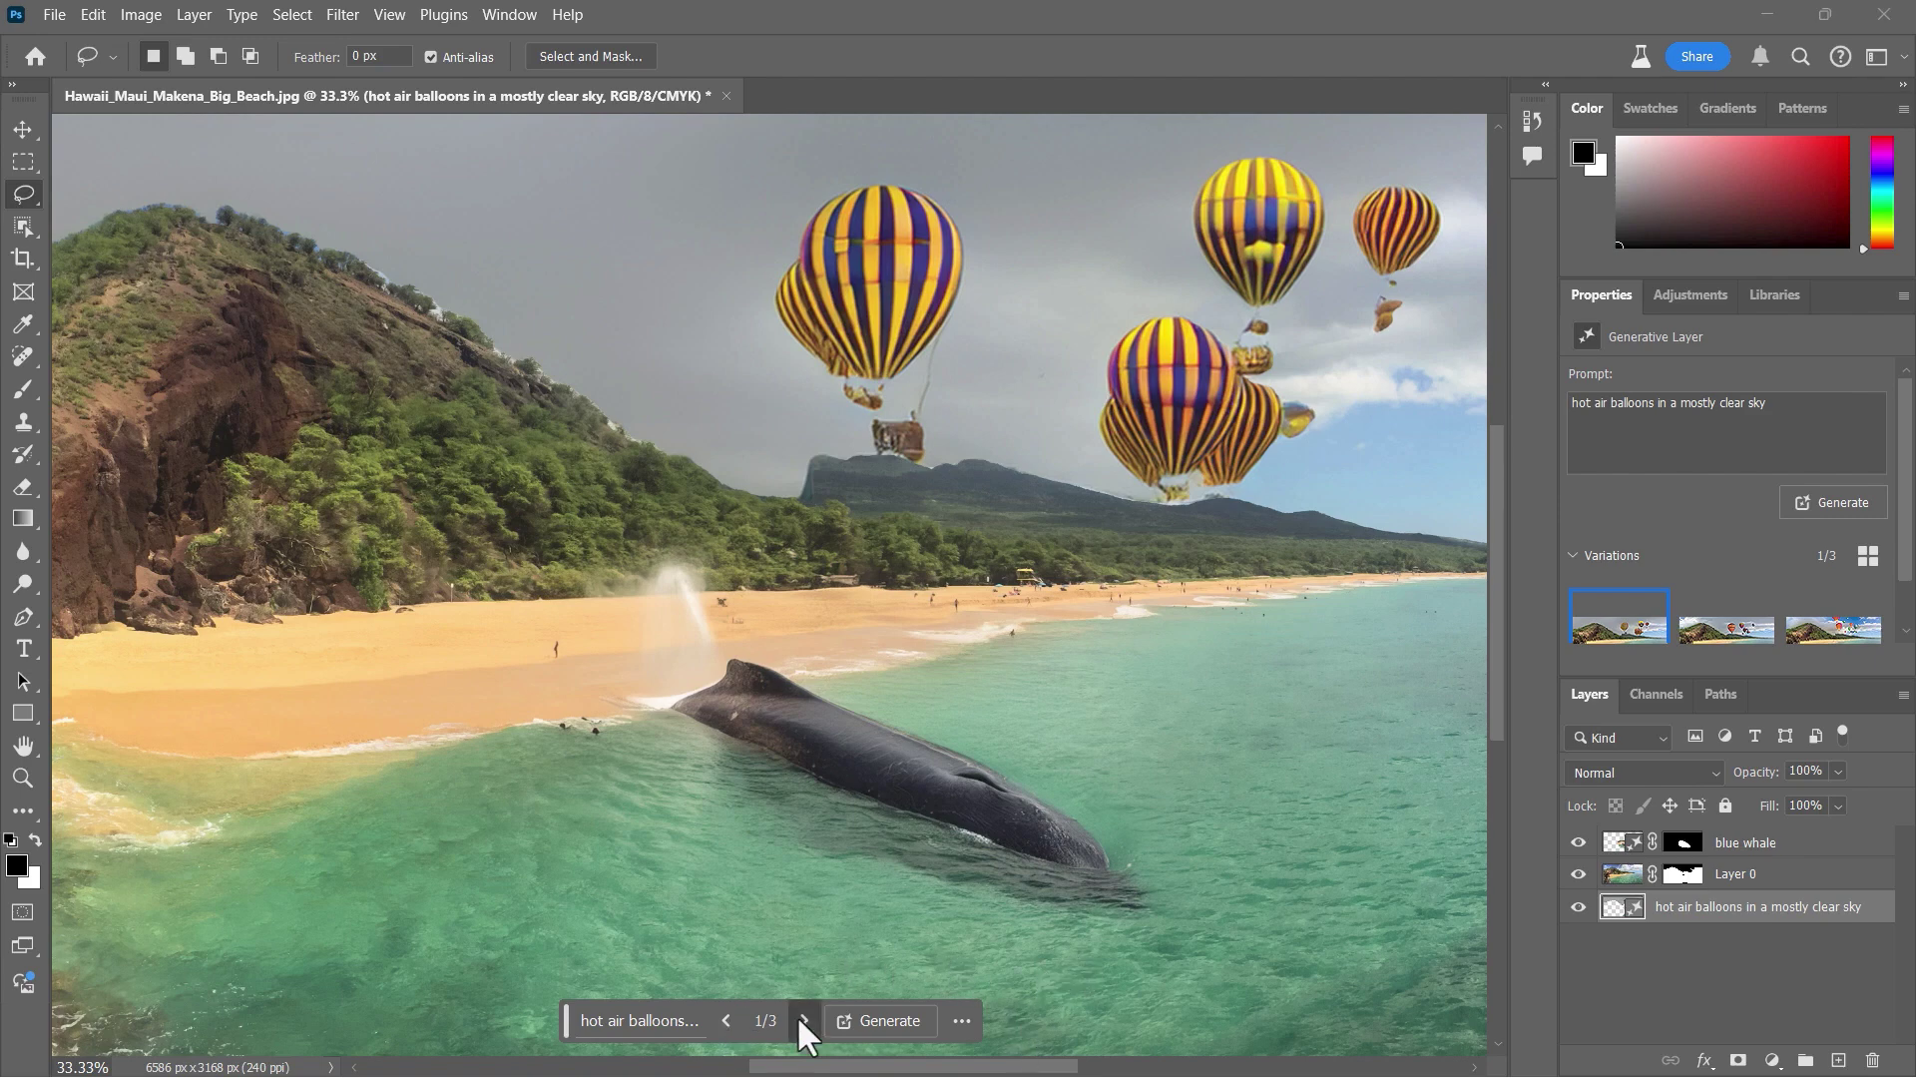
{"action": "left_click", "coordinate": [800, 1015]}
{"action": "left_click", "coordinate": [803, 1020]}
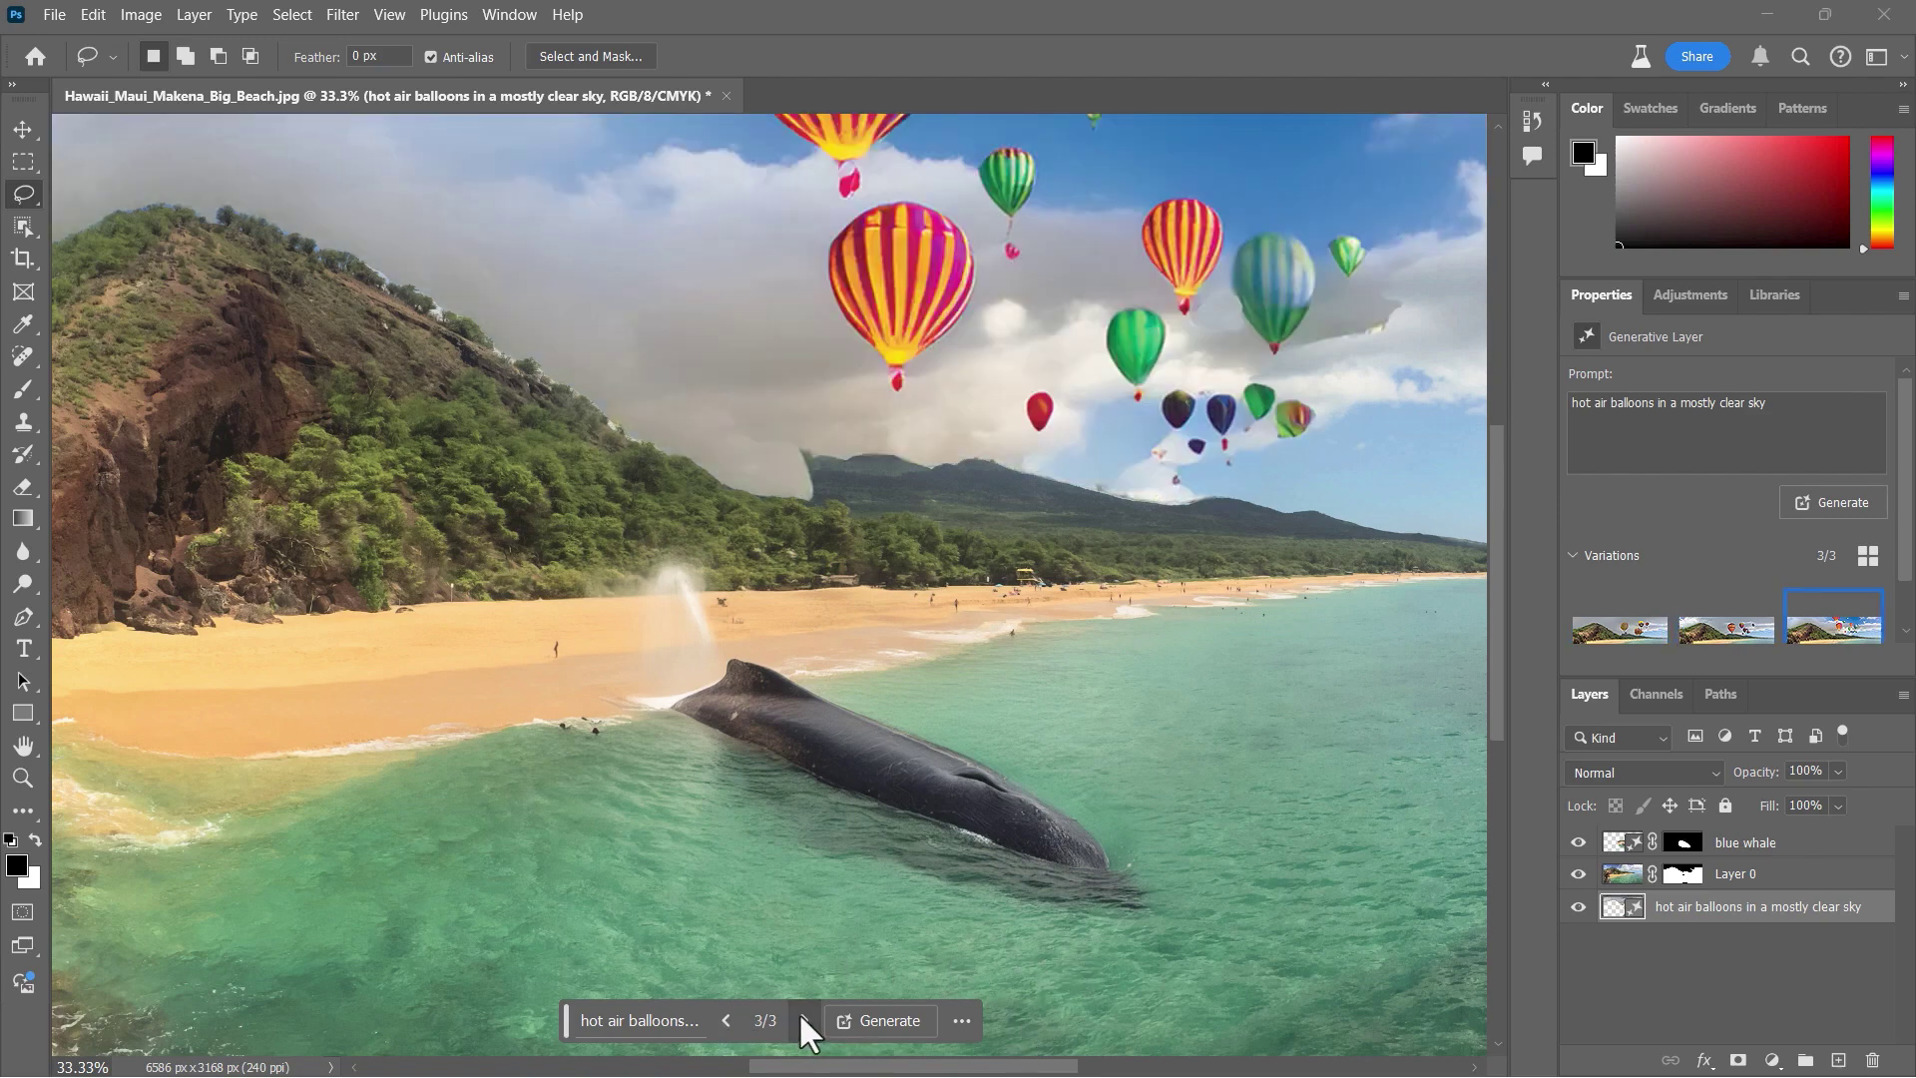
{"action": "left_click", "coordinate": [731, 1017]}
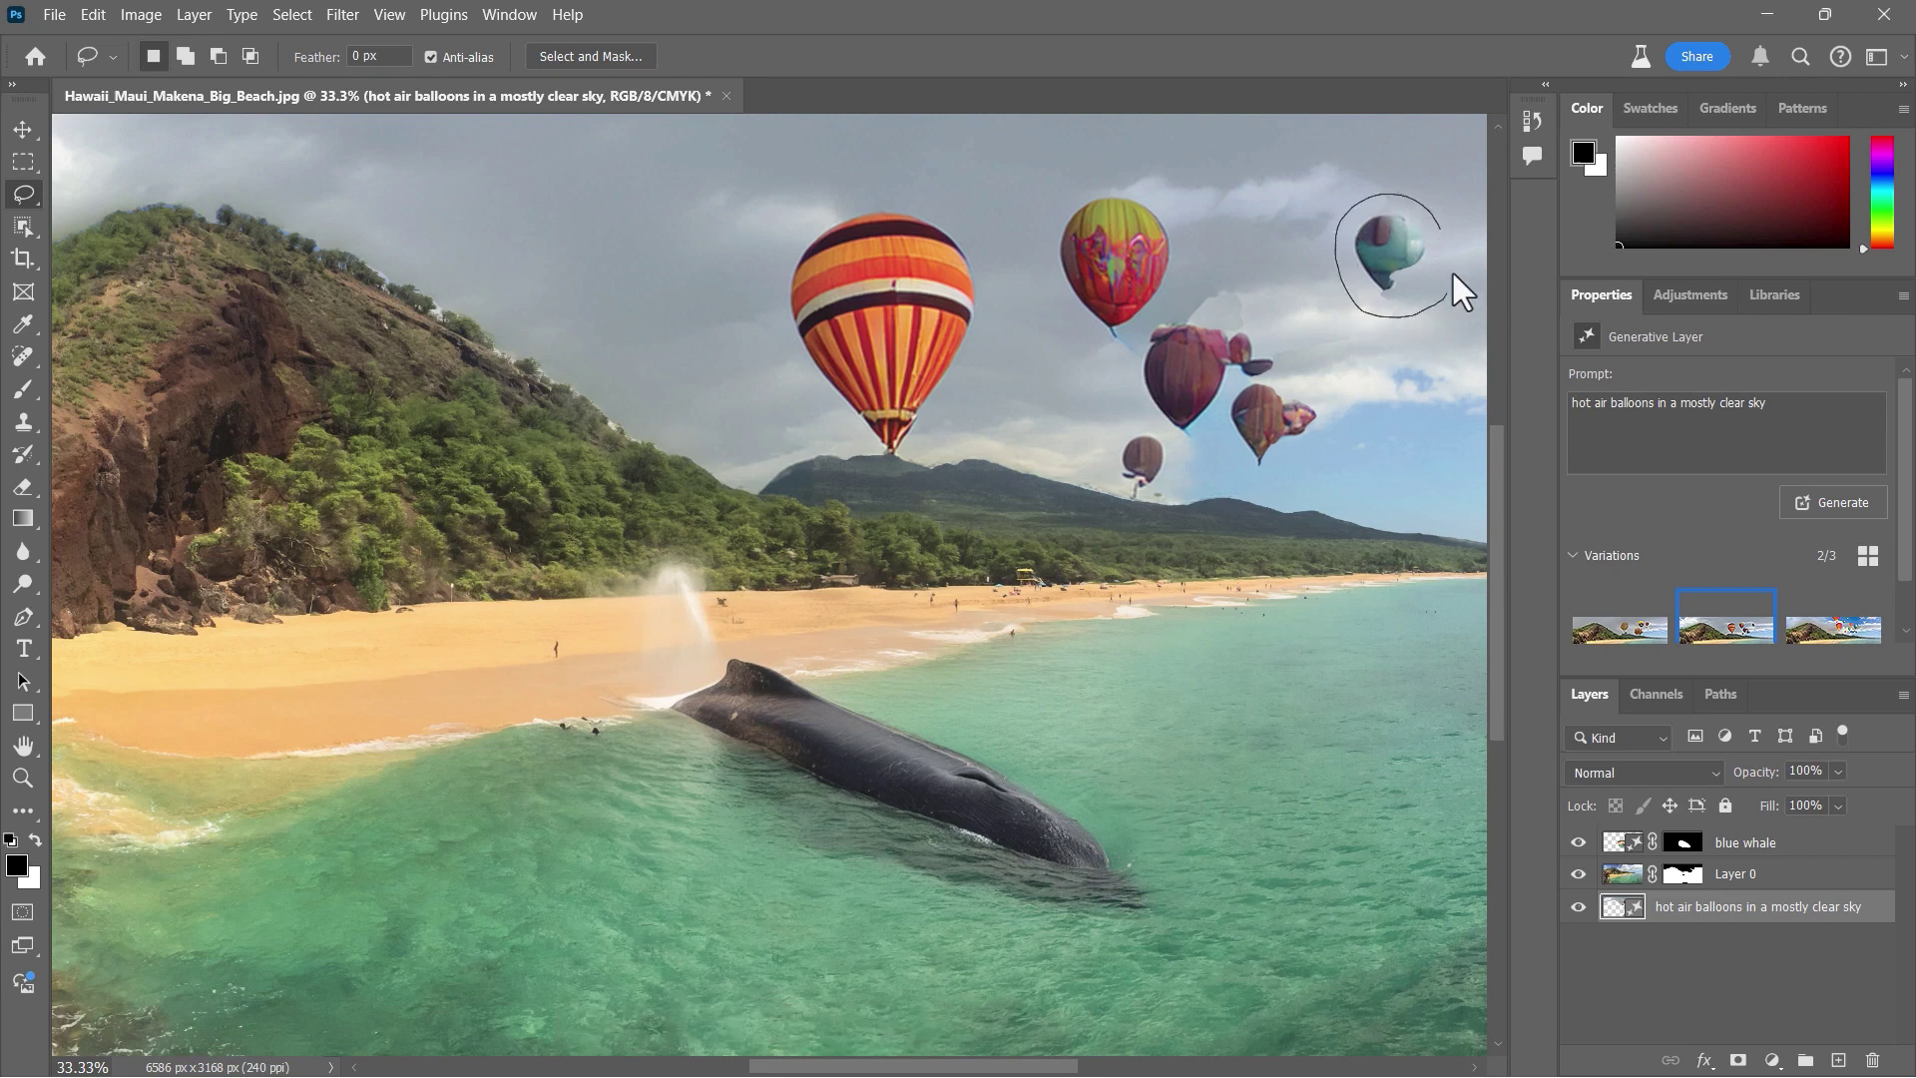
Step: Lasso the small teal balloon at upper right and Generative Fill it with 'remove'
{"action": "left_click_drag", "start_coordinate": [1445, 227], "coordinate": [1431, 217]}
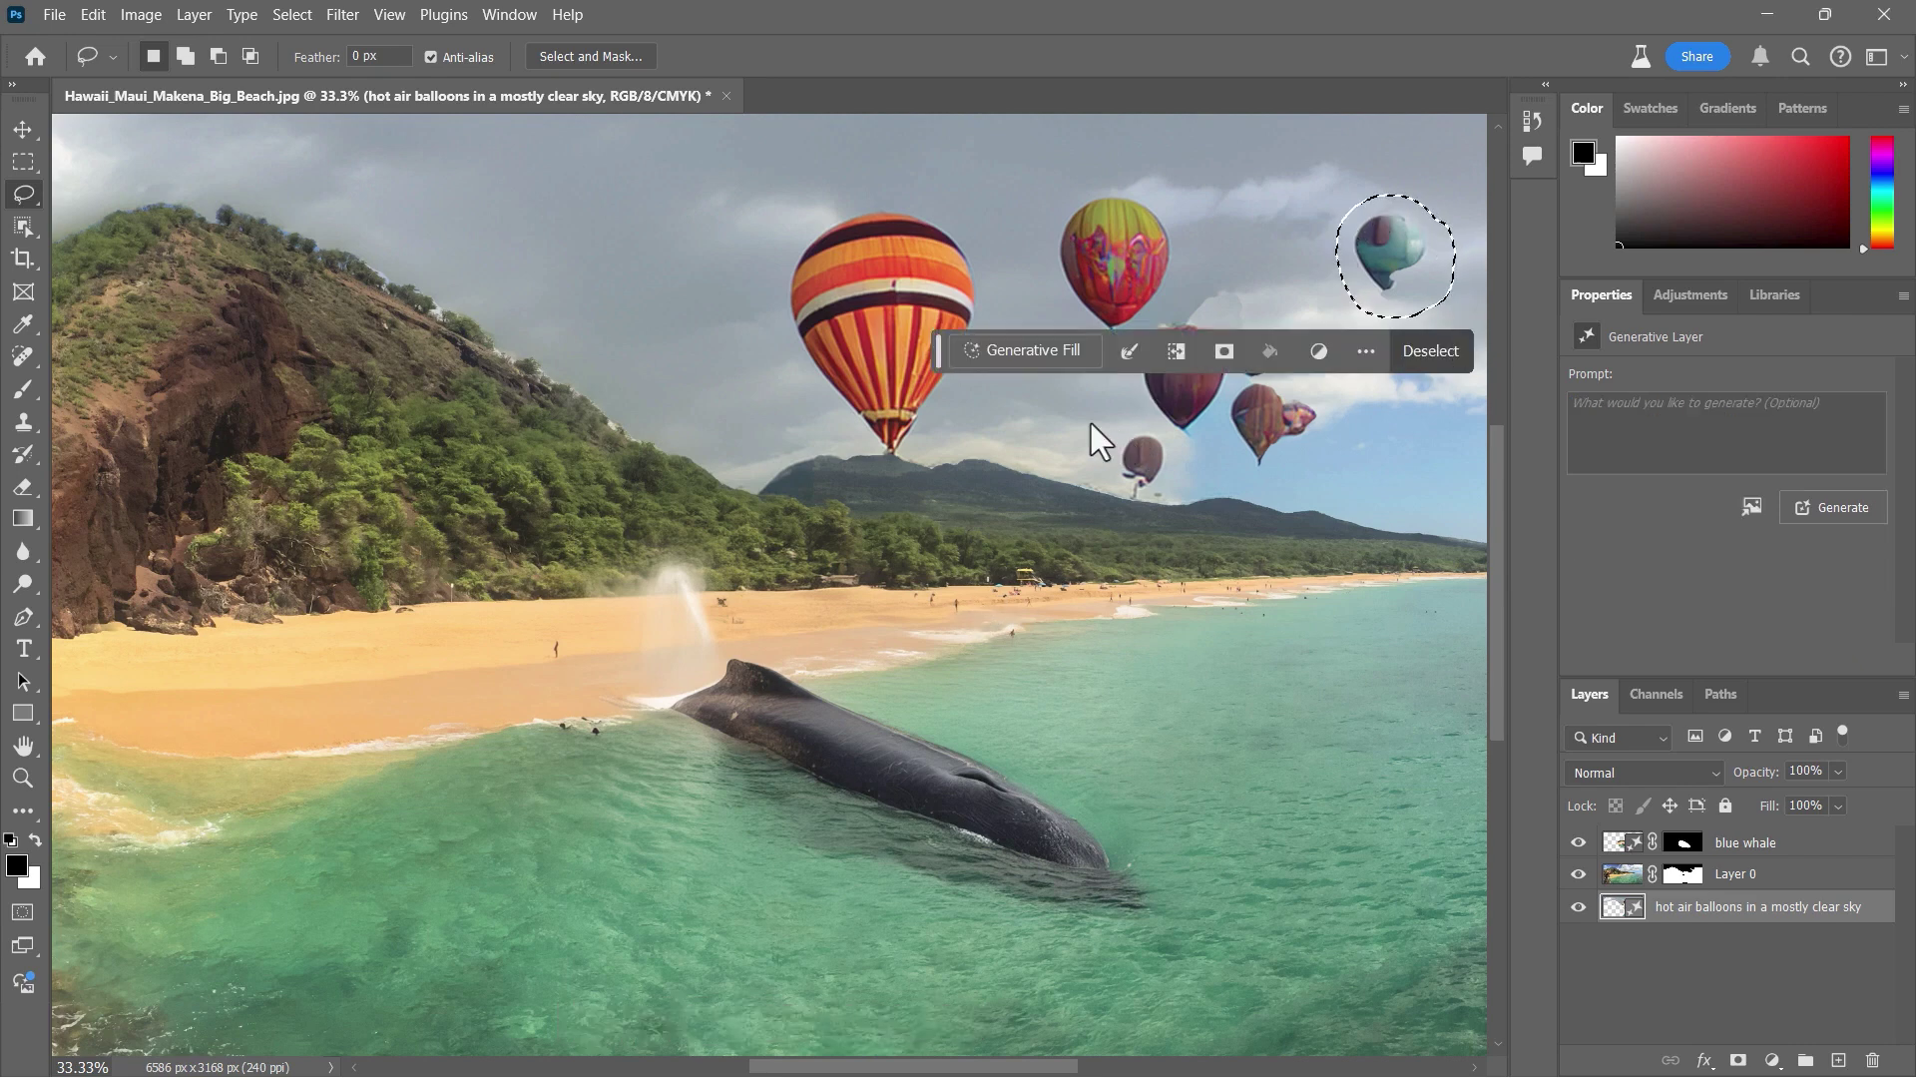
{"action": "left_click", "coordinate": [1022, 350]}
{"action": "type", "text": "remove"}
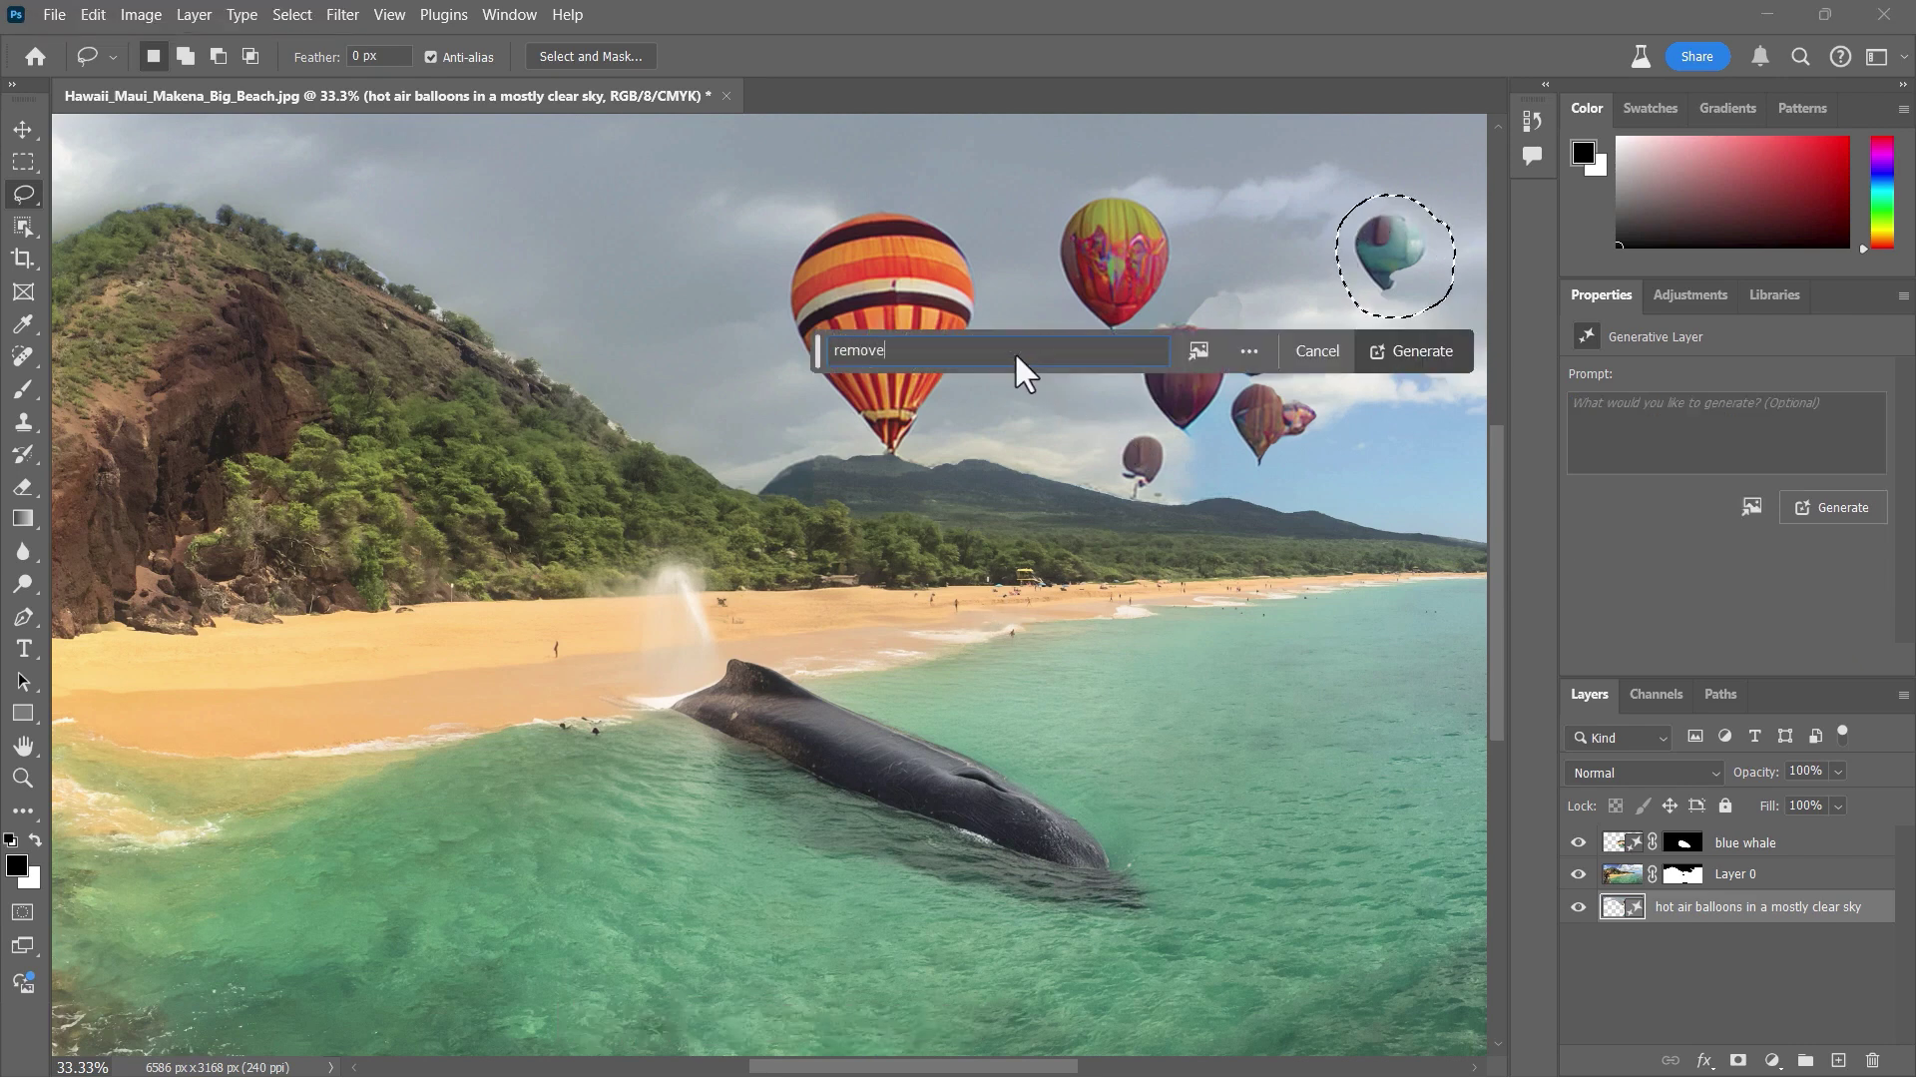
{"action": "key", "text": "Return"}
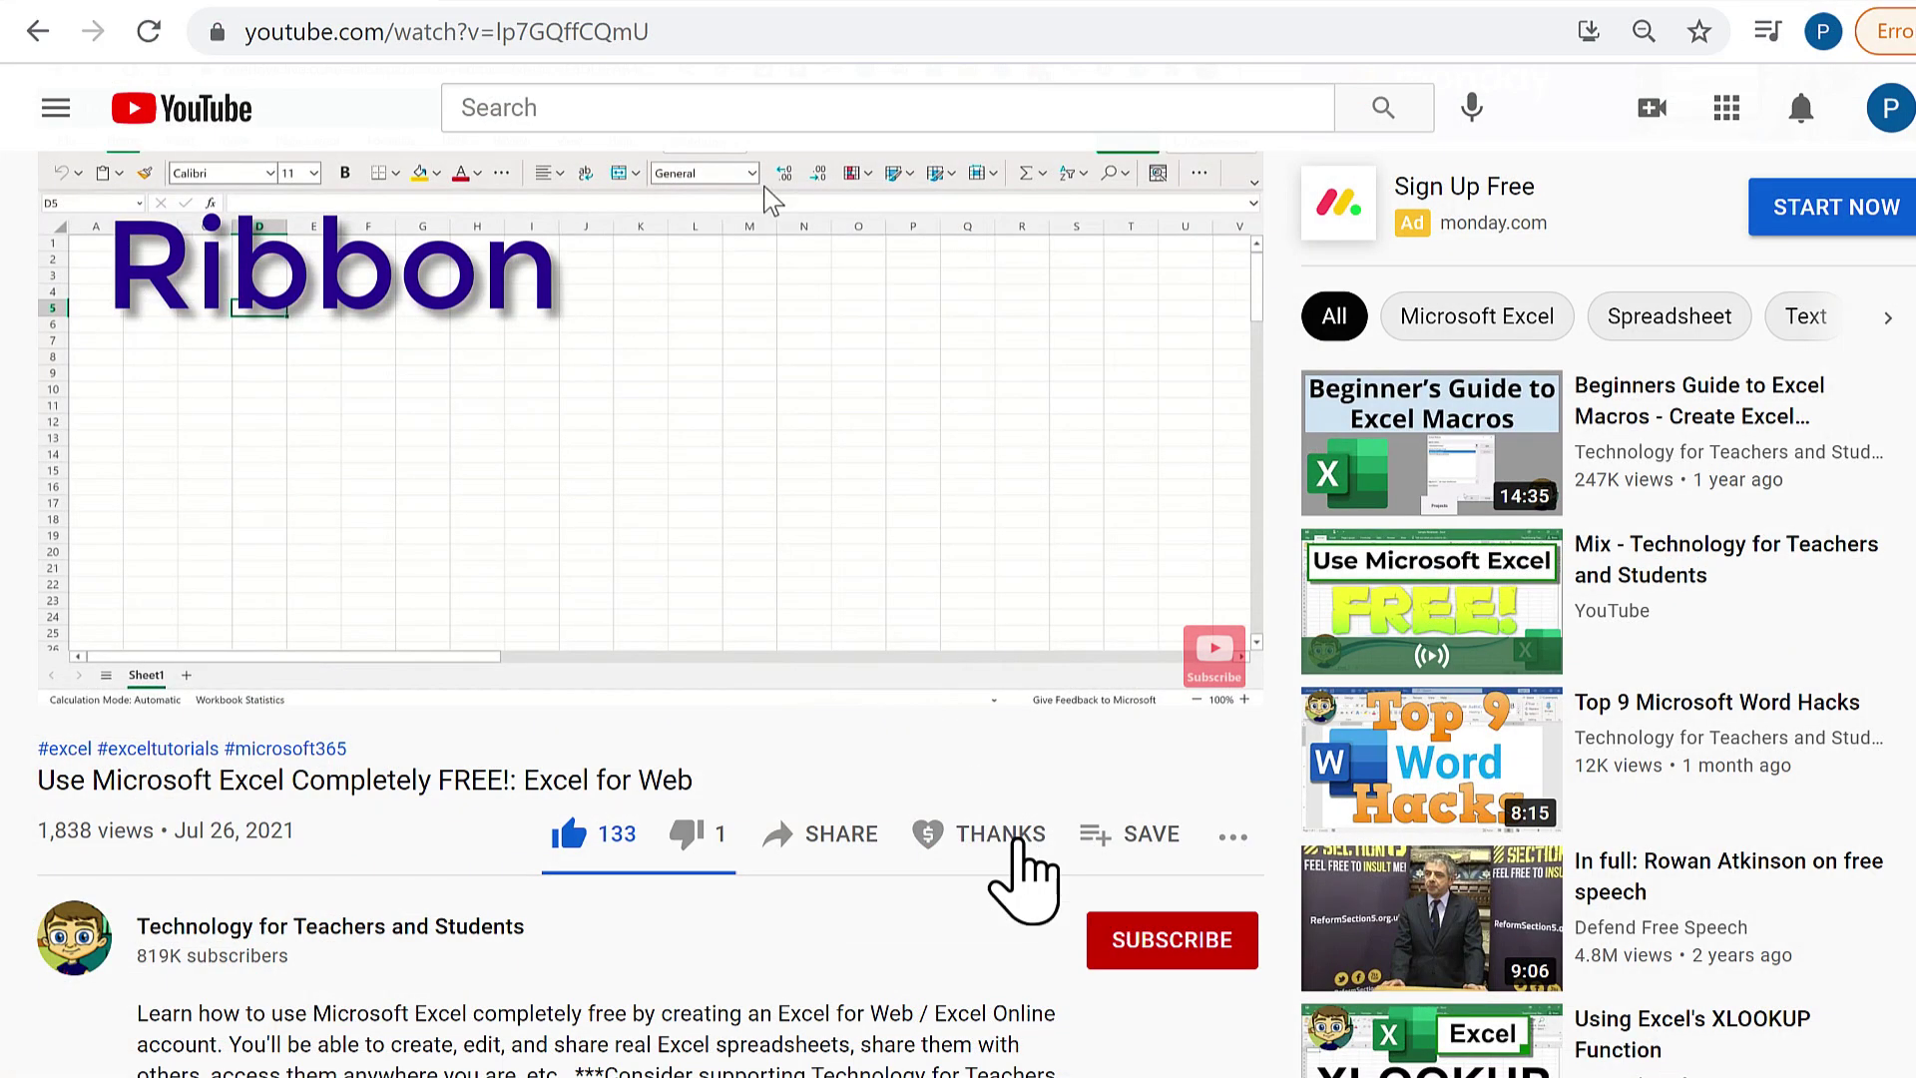
{"action": "left_click", "coordinate": [1020, 841]}
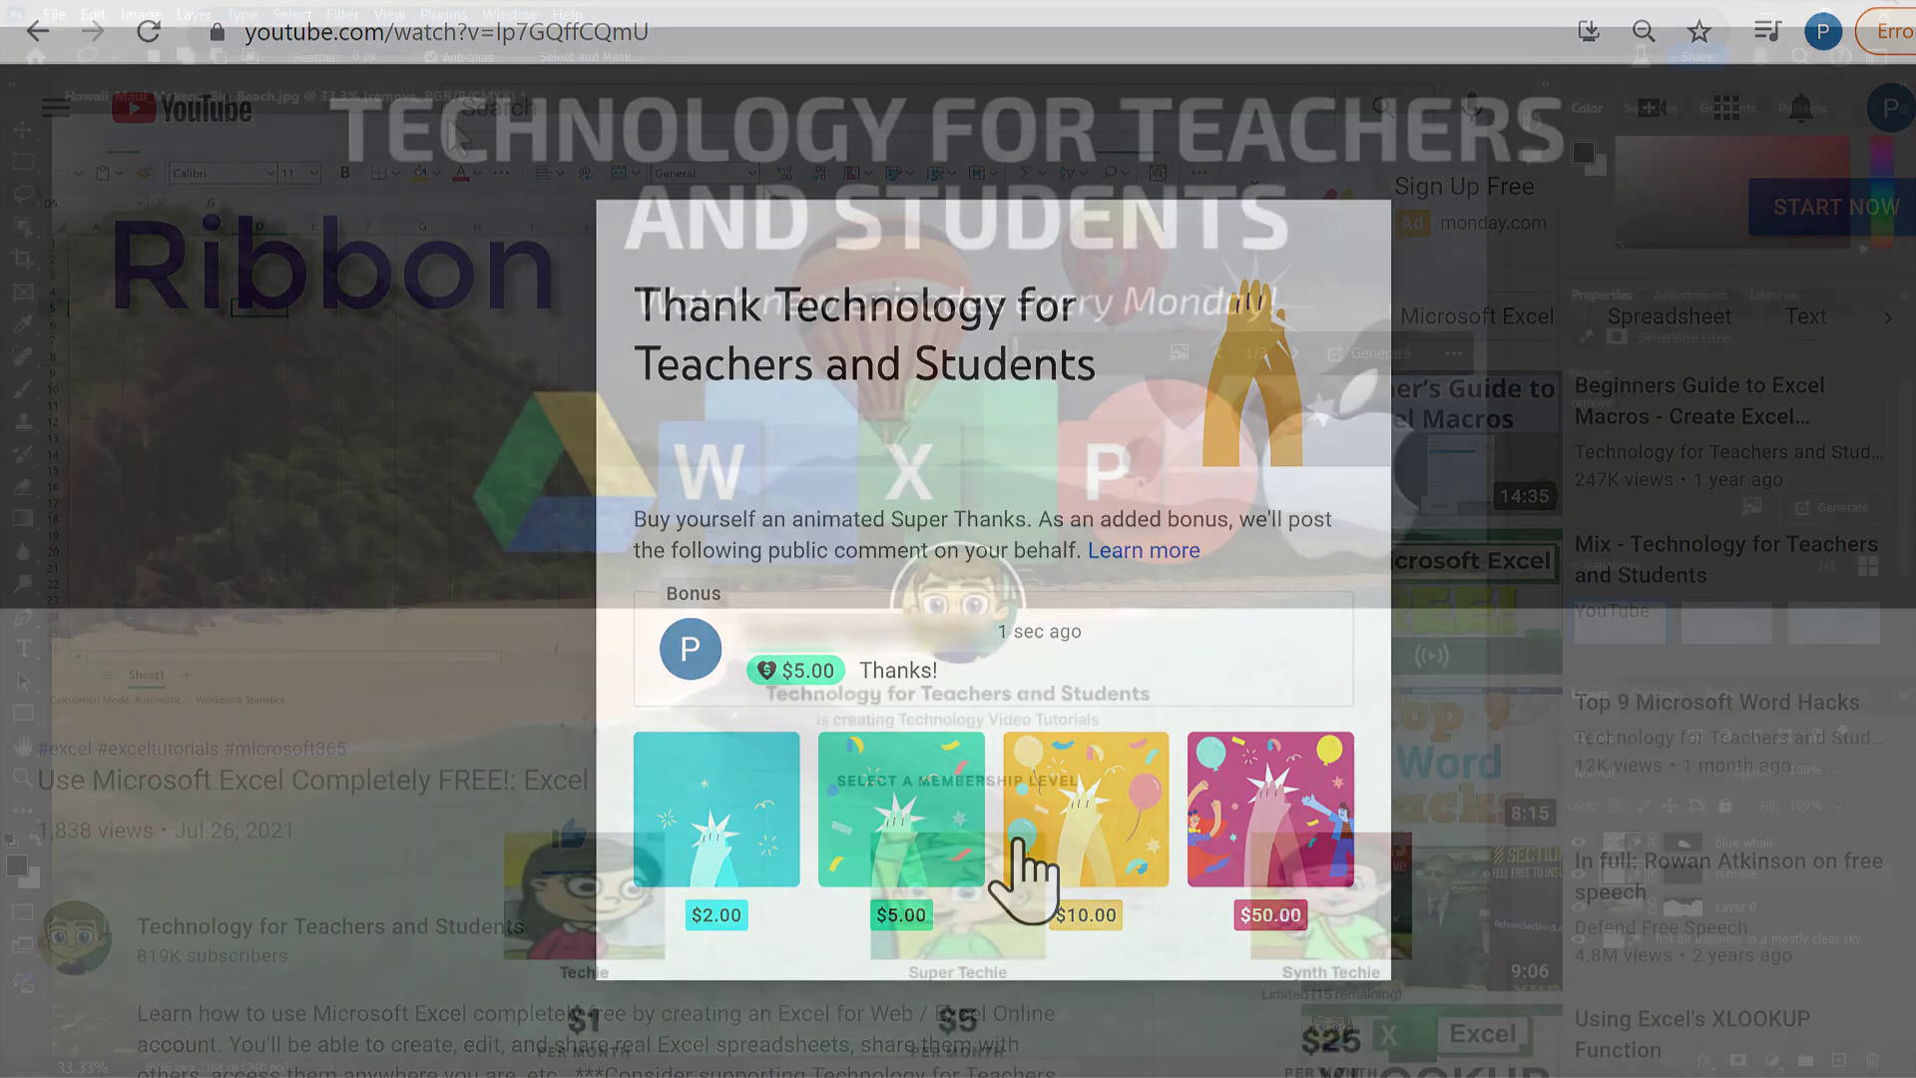